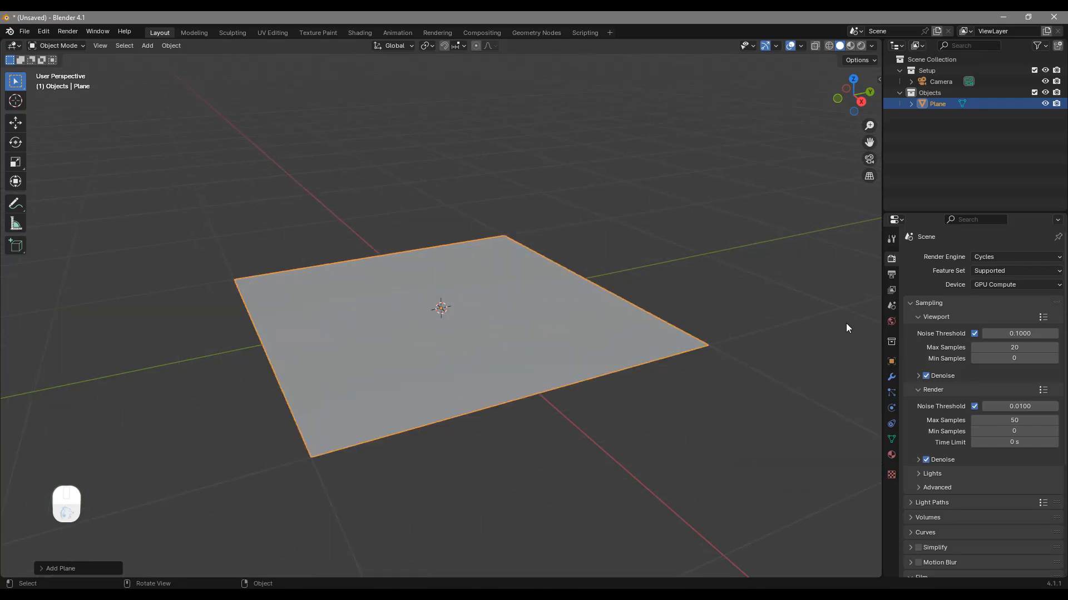
Open the World settings and check the Nishita Sky Texture used for the background color
{"action": "left_click", "coordinate": [891, 321]}
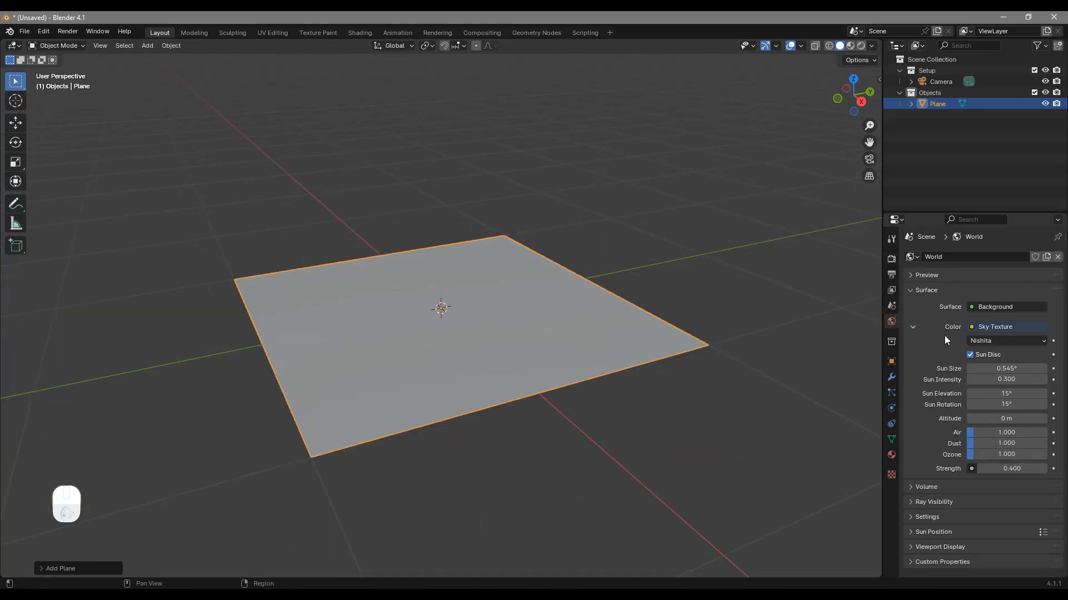
{"action": "left_click", "coordinate": [973, 326]}
Search the add-on preferences for "node" to check whether Node Wrangler is enabled, and close the preferences
{"action": "left_click", "coordinate": [45, 34]}
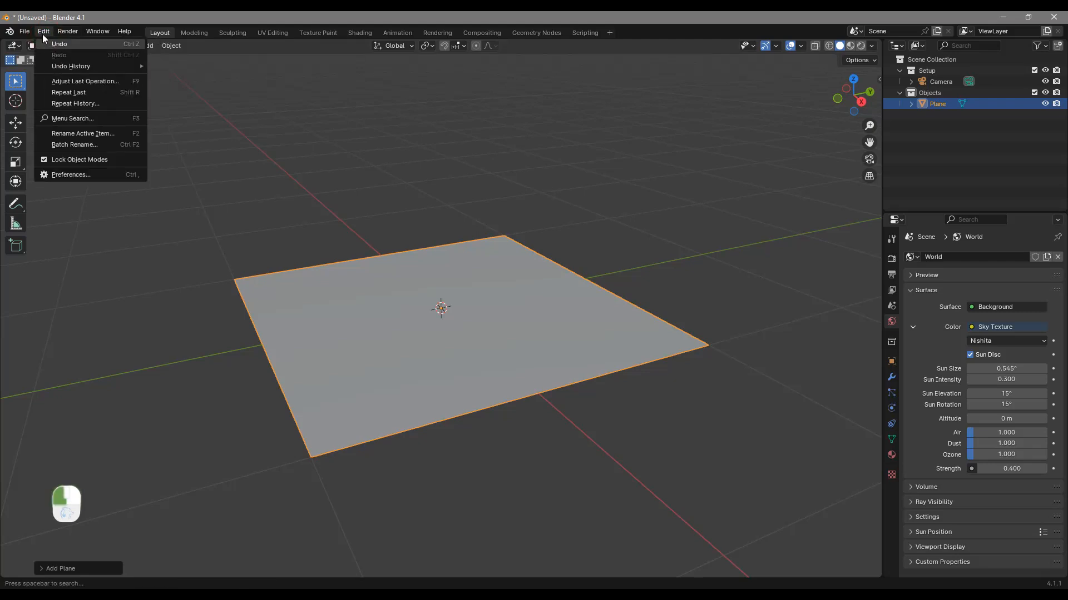
{"action": "left_click", "coordinate": [65, 175]}
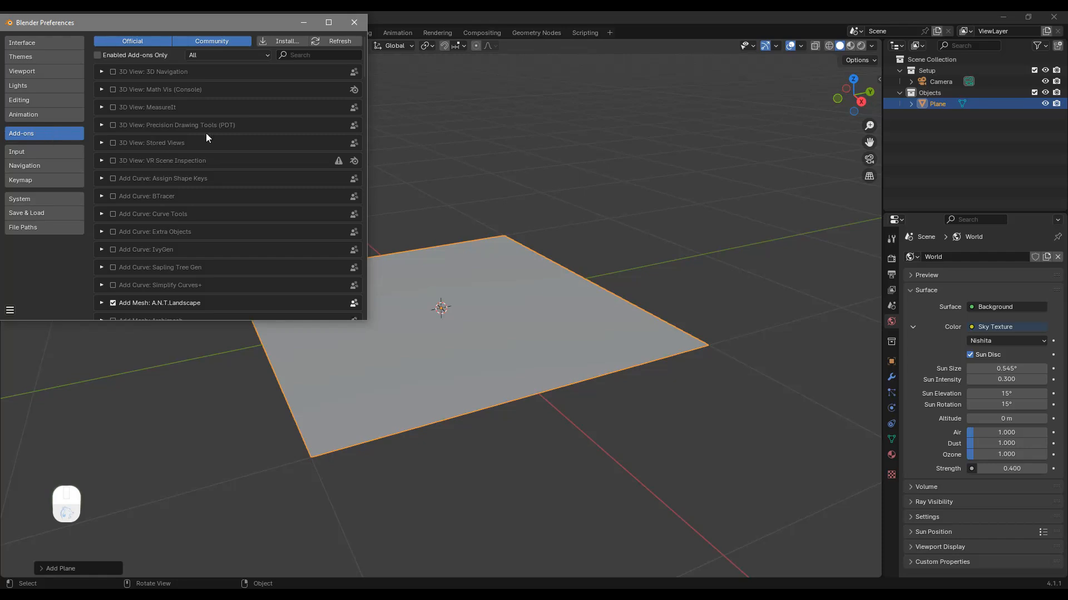
{"action": "left_click", "coordinate": [303, 54]}
{"action": "type", "text": "n"}
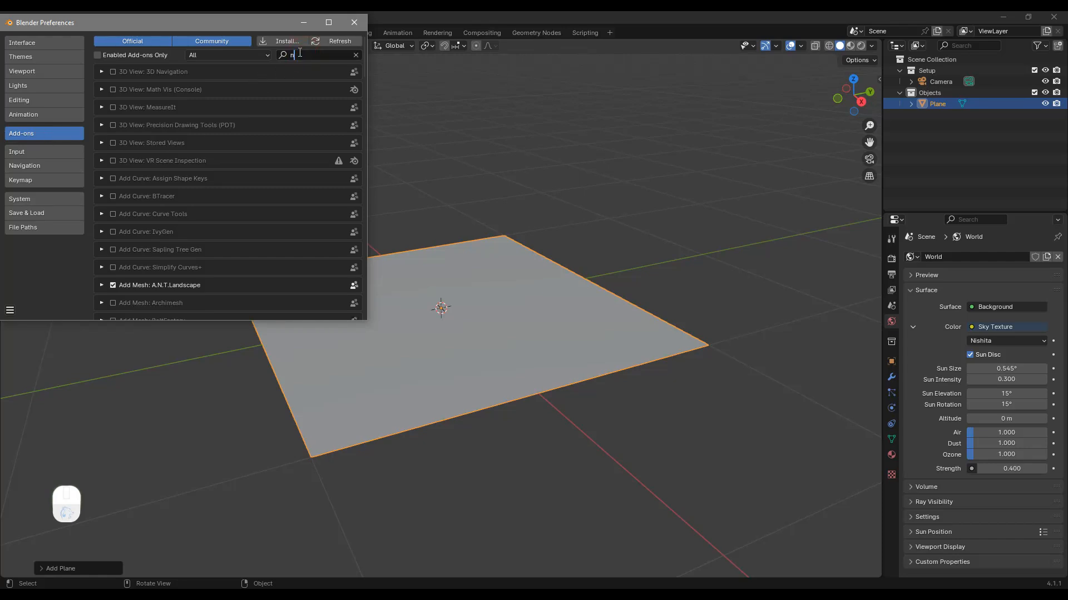
{"action": "type", "text": "ode"}
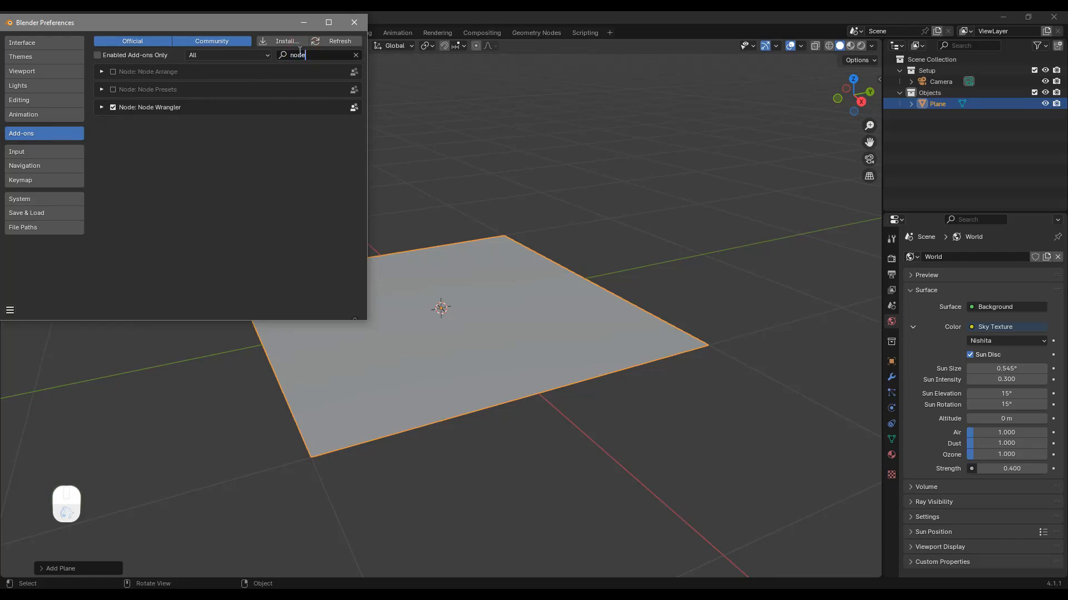
{"action": "left_click", "coordinate": [354, 22]}
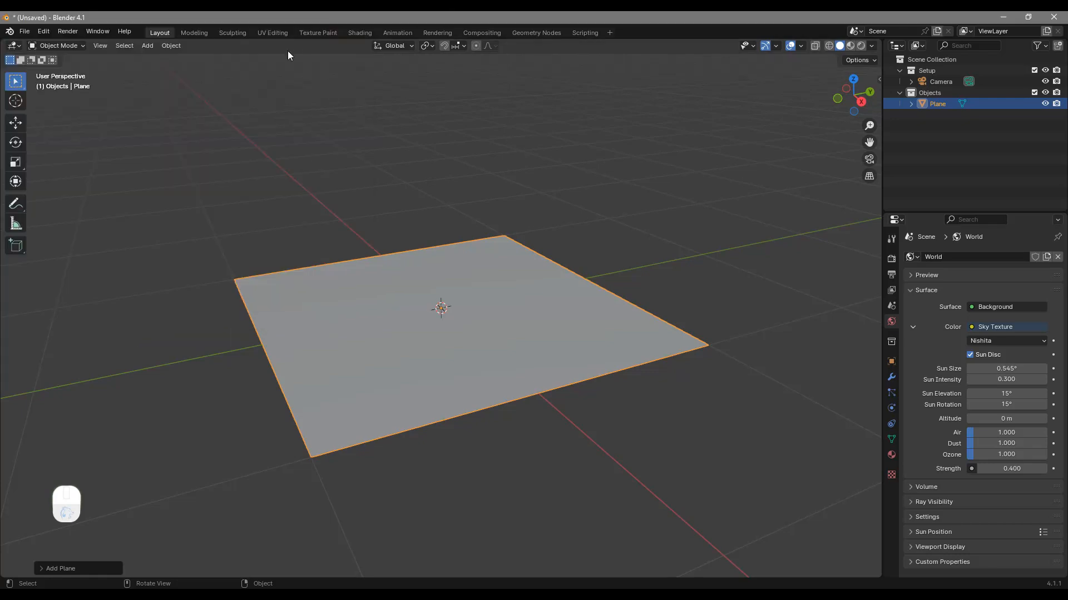
Switch to the Shading workspace, frame the plane closely and display the viewport in Rendered shading
{"action": "left_click", "coordinate": [359, 33]}
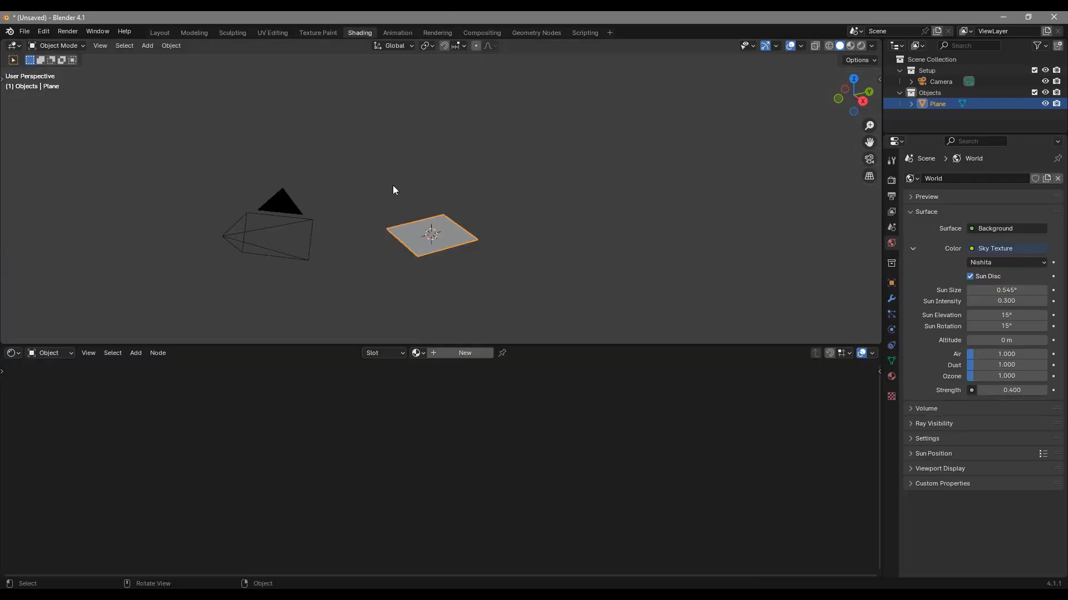
{"action": "scroll", "coordinate": [401, 250], "scroll_direction": "up", "scroll_amount": 6}
{"action": "middle_click_drag", "start_coordinate": [631, 228], "coordinate": [667, 115], "text": "shift"}
{"action": "middle_click_drag", "start_coordinate": [484, 267], "coordinate": [597, 265]}
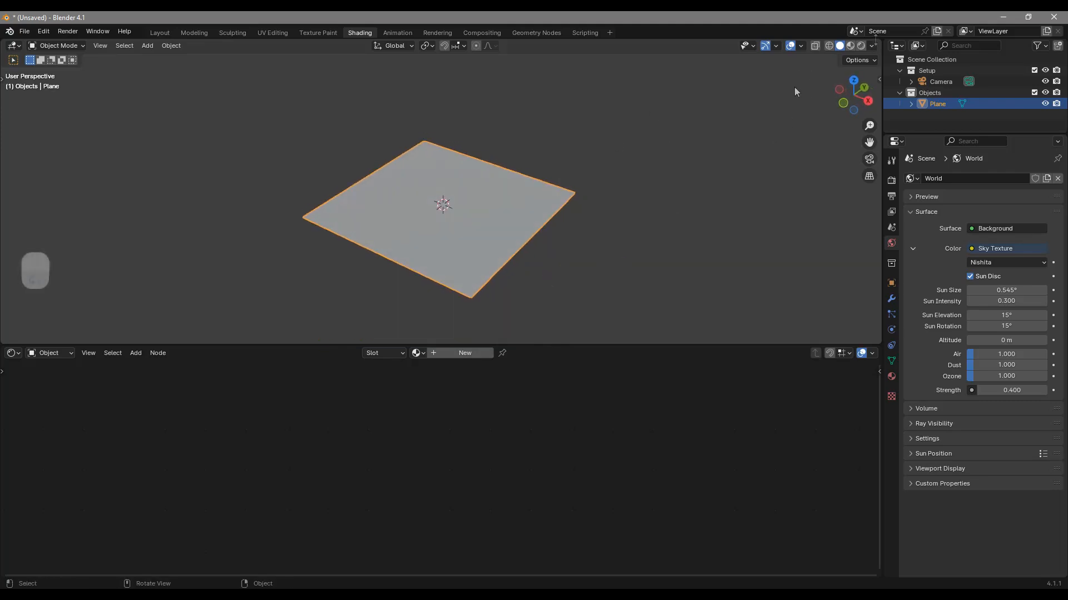
{"action": "left_click", "coordinate": [860, 46]}
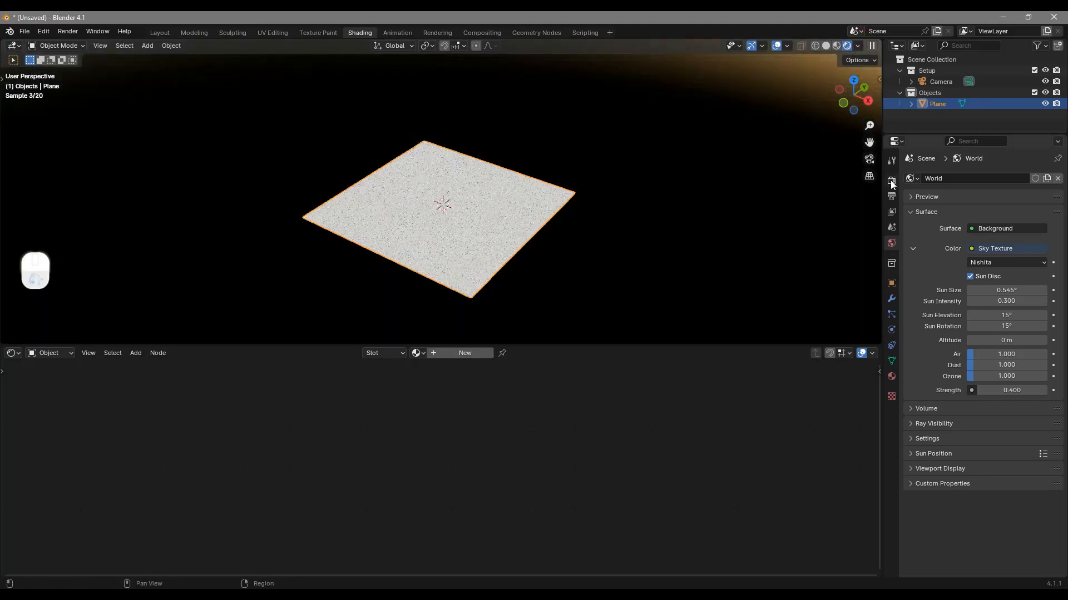
Review the scene's render settings, especially the render engine and feature set options
{"action": "left_click", "coordinate": [891, 182]}
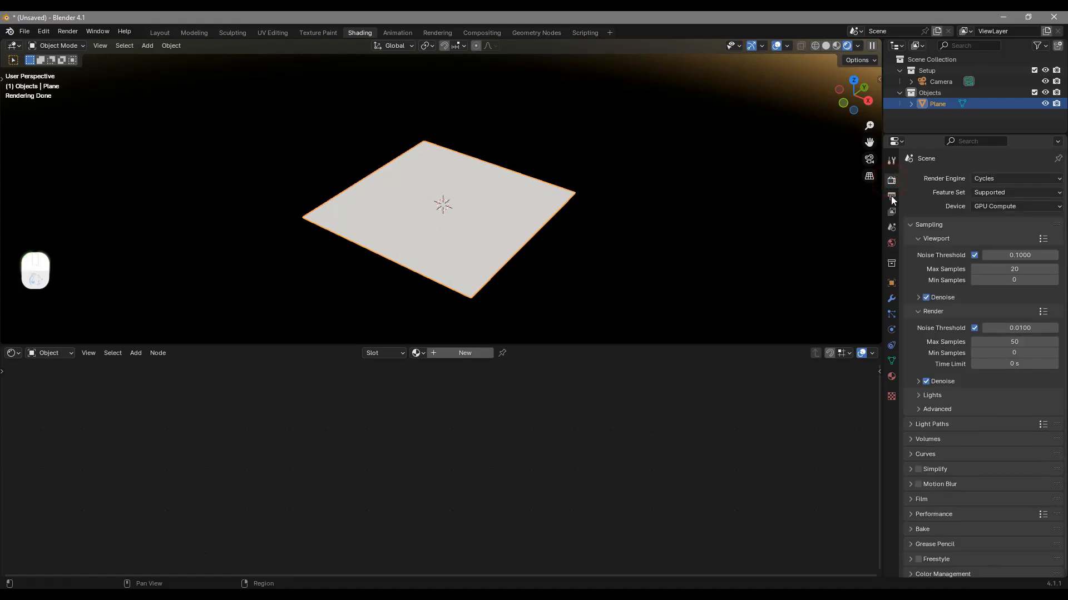
{"action": "left_click", "coordinate": [982, 176]}
{"action": "left_click", "coordinate": [950, 202]}
{"action": "left_click", "coordinate": [985, 205]}
{"action": "left_click", "coordinate": [937, 199]}
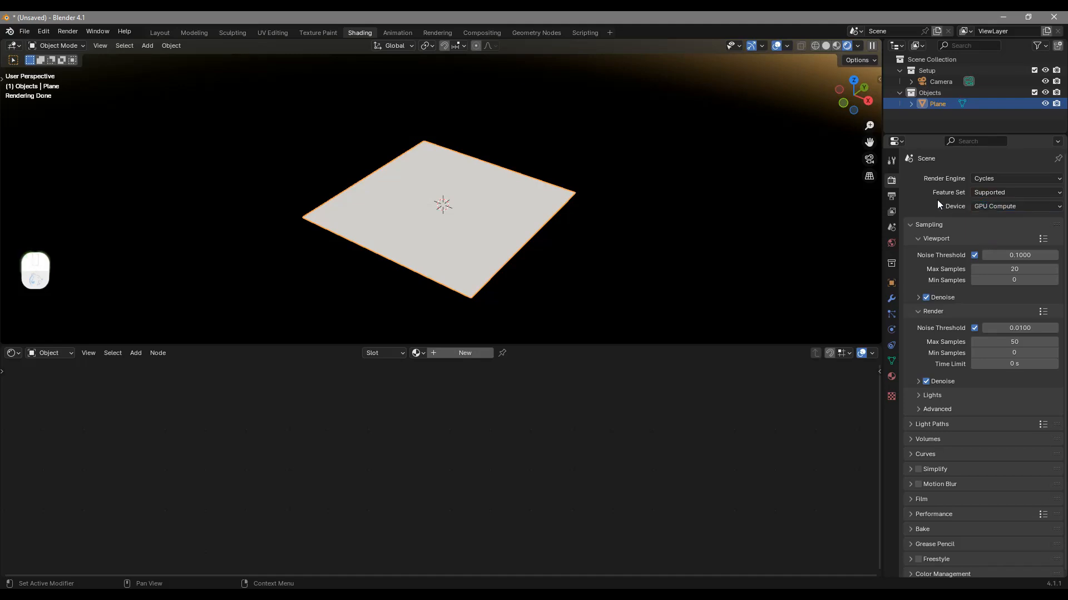
Create a new material on the plane and spread its Principled BSDF and Material Output nodes slightly apart
{"action": "left_click", "coordinate": [466, 354]}
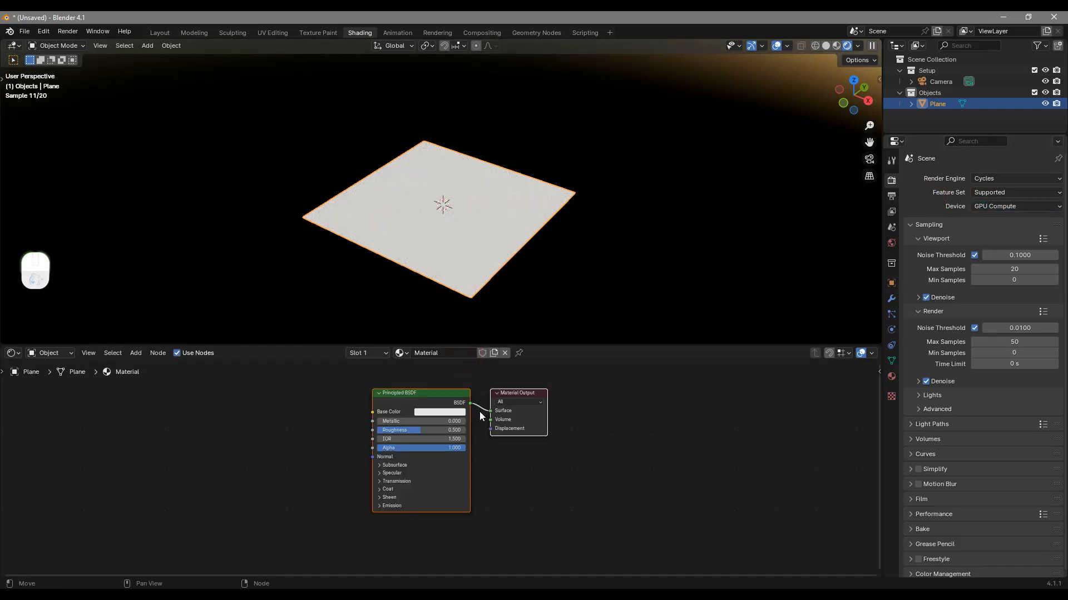
{"action": "left_click_drag", "start_coordinate": [408, 398], "coordinate": [395, 393]}
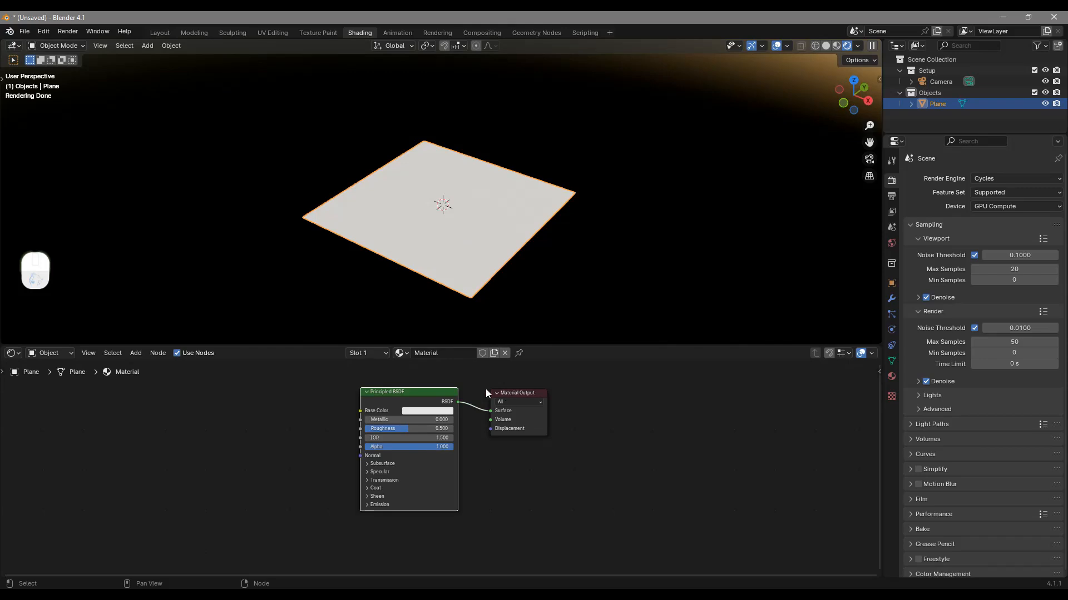
{"action": "left_click_drag", "start_coordinate": [496, 406], "coordinate": [493, 408]}
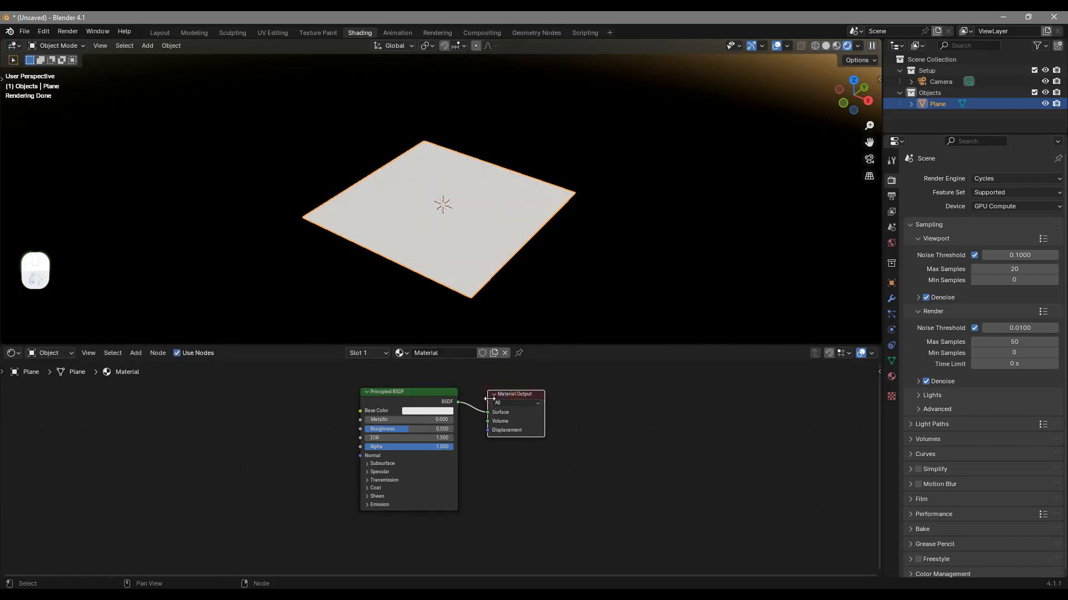
{"action": "middle_click_drag", "start_coordinate": [463, 447], "coordinate": [500, 445]}
{"action": "middle_click_drag", "start_coordinate": [446, 394], "coordinate": [495, 401]}
Start Node Wrangler's Principled Texture Setup on the Principled BSDF node and open the forest_ground_04 textures folder
{"action": "left_click", "coordinate": [495, 402]}
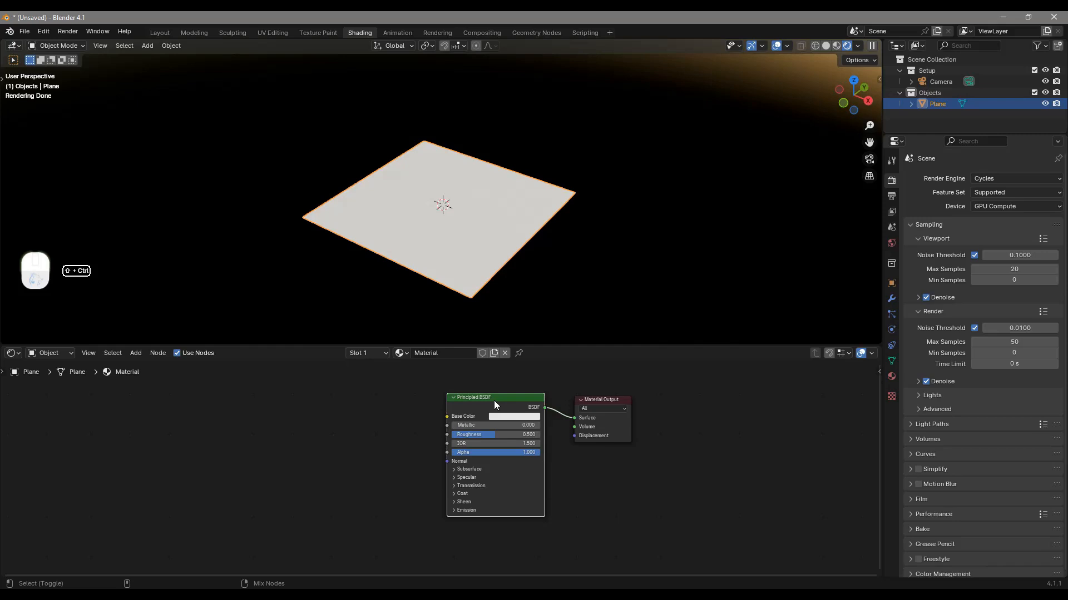
{"action": "key", "text": "ctrl+shift+t"}
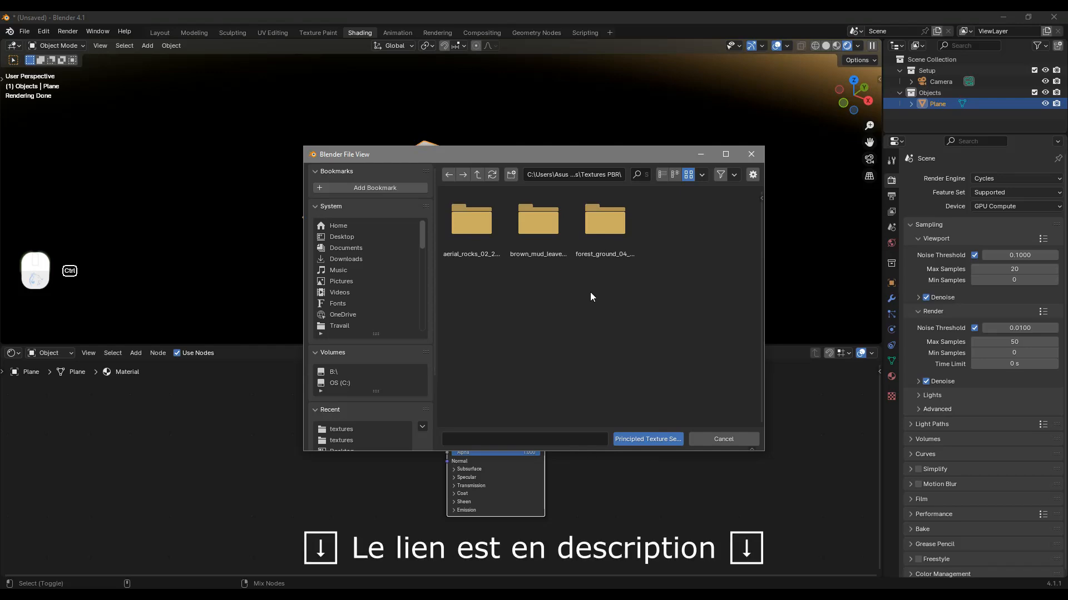
{"action": "double_click", "coordinate": [602, 232]}
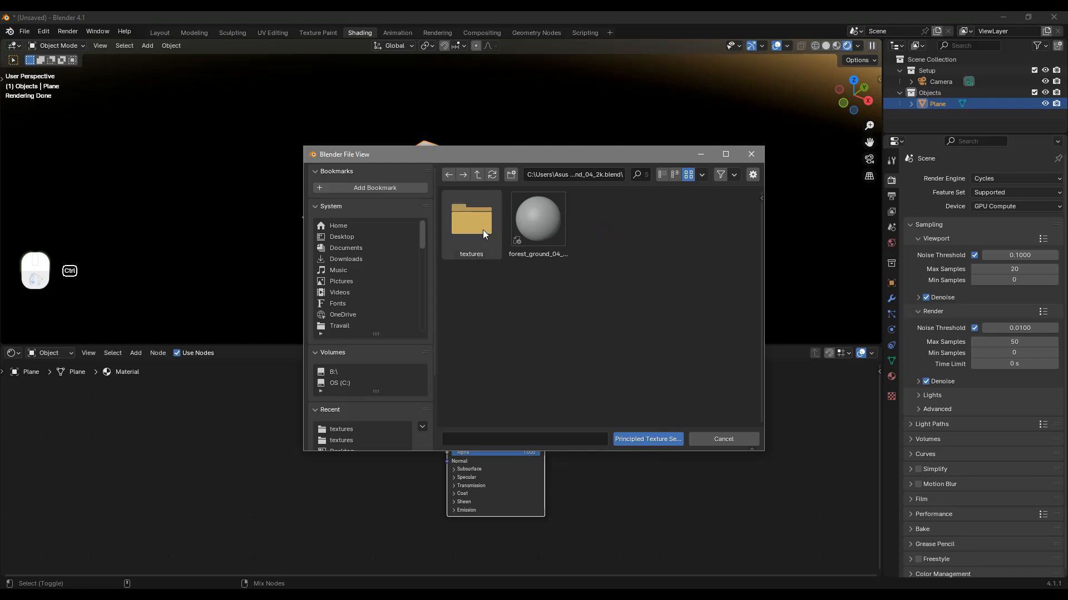
{"action": "double_click", "coordinate": [469, 225]}
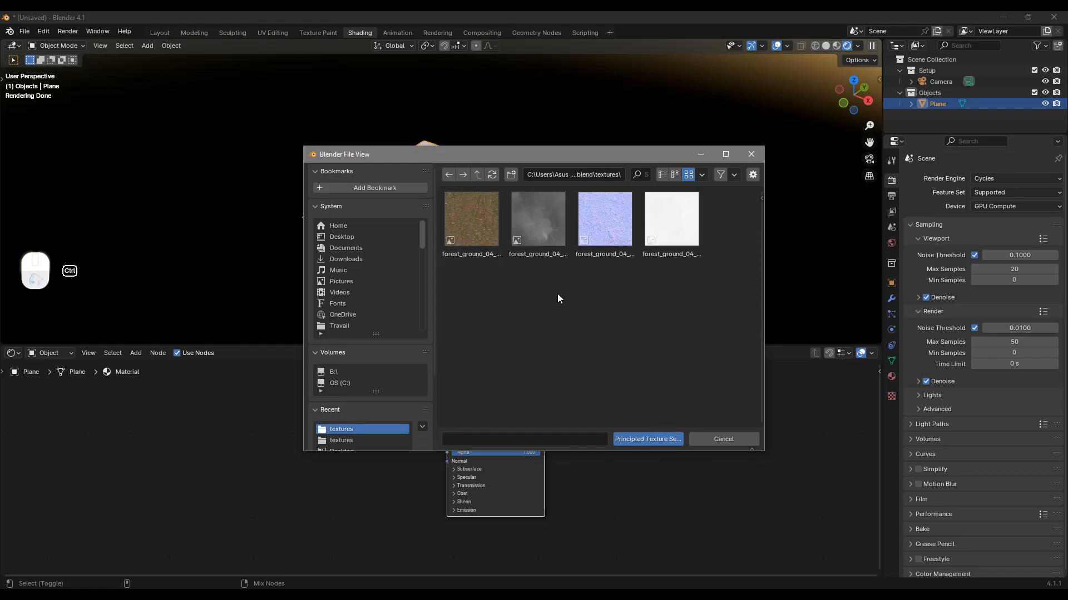
Load all four forest_ground_04 maps (diffuse, displacement, normal and roughness) into the material with Principled Texture Setup
{"action": "left_click", "coordinate": [475, 222]}
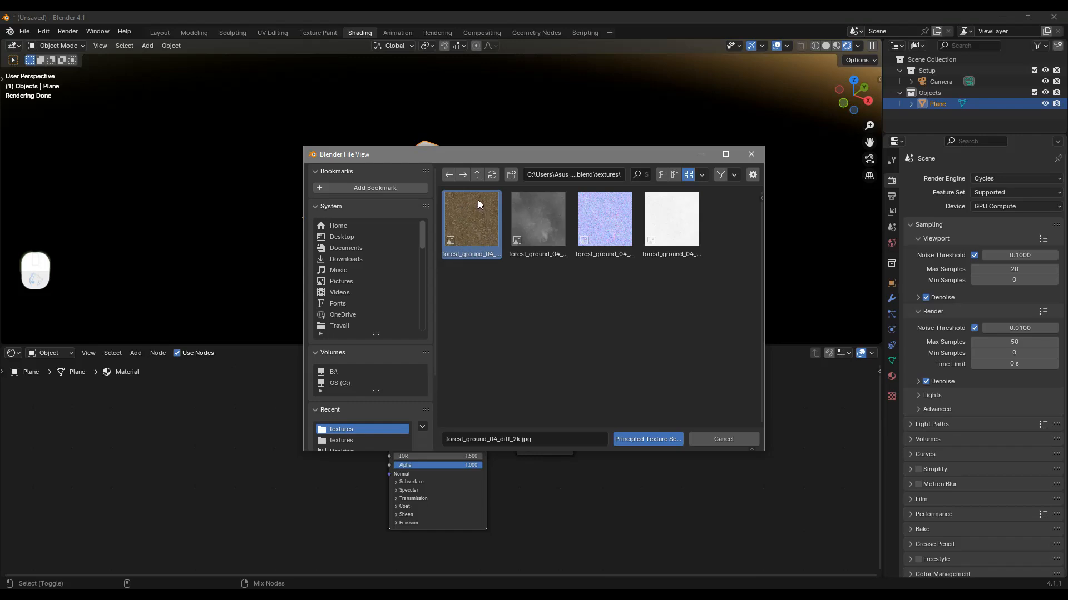
{"action": "left_click", "coordinate": [537, 224]}
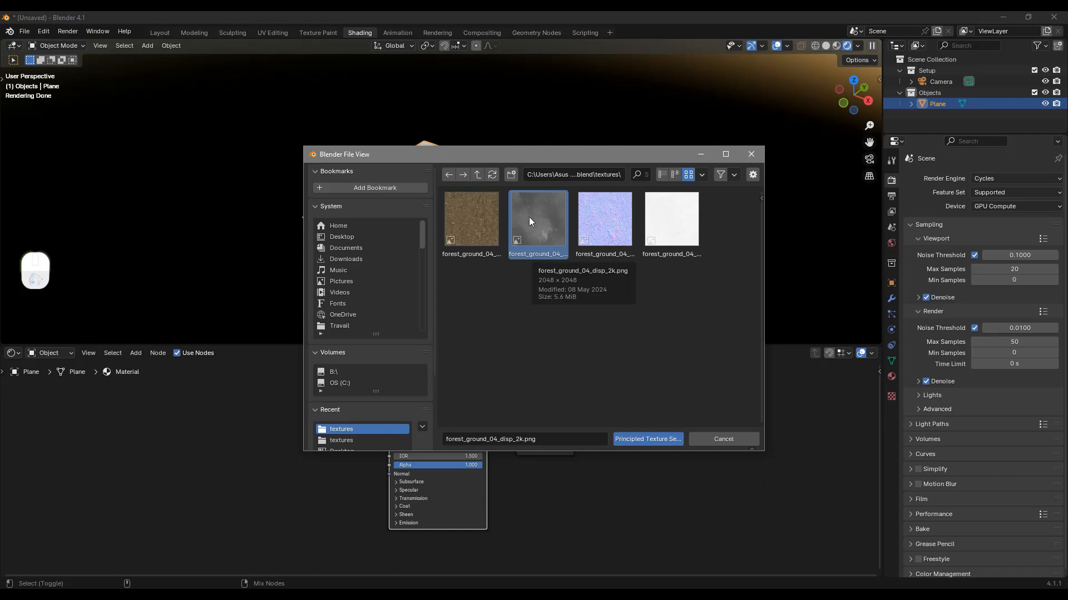
{"action": "left_click", "coordinate": [612, 241]}
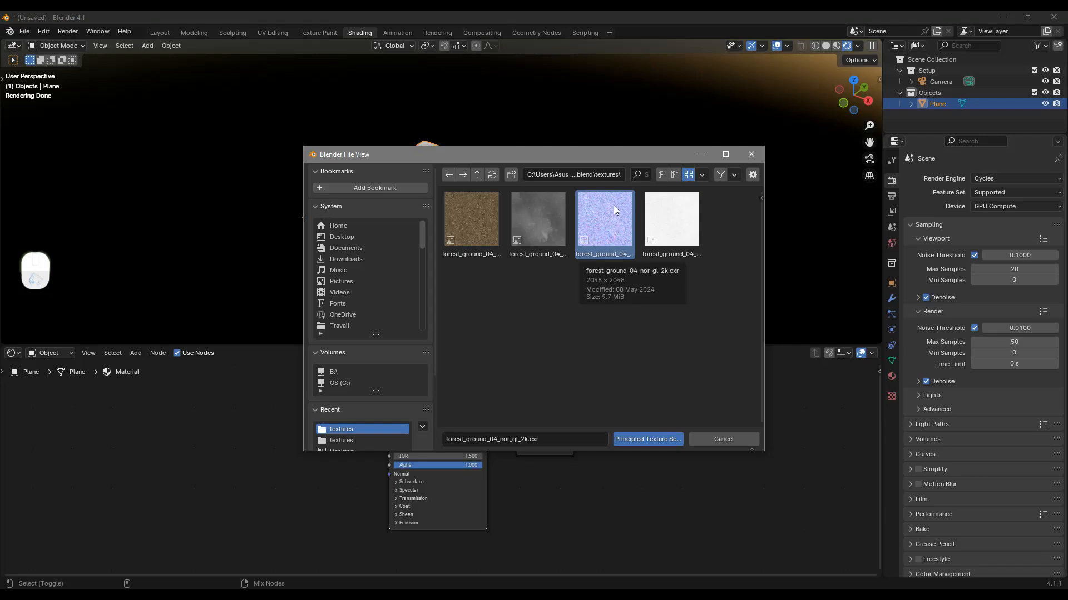
{"action": "left_click", "coordinate": [668, 227]}
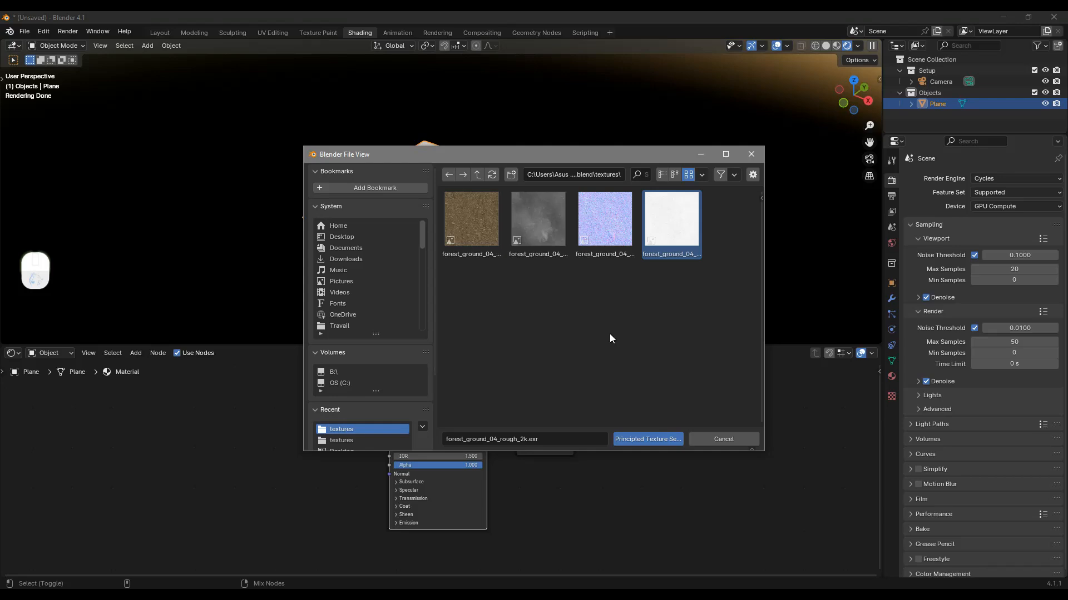
{"action": "left_click_drag", "start_coordinate": [714, 333], "coordinate": [445, 204]}
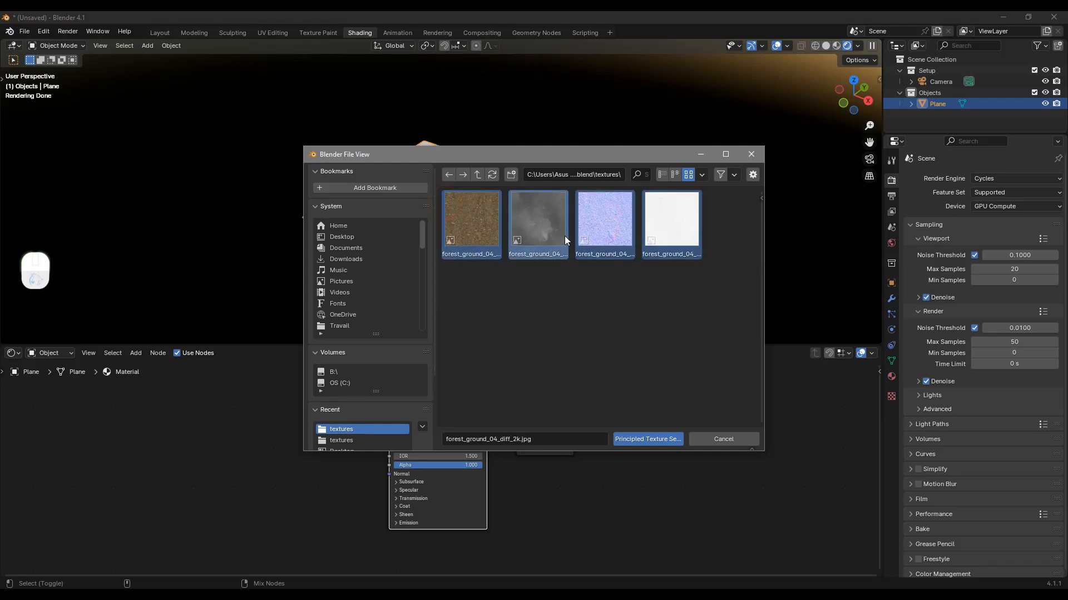
{"action": "left_click", "coordinate": [647, 439]}
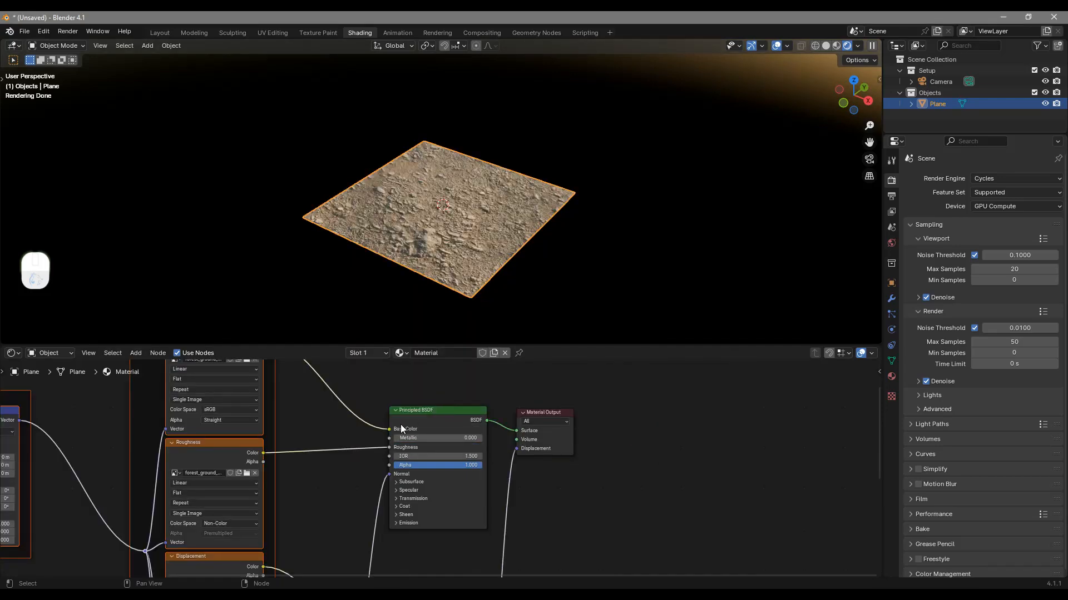
Examine the textured plane from another angle and the generated node network up to its Mapping frame
{"action": "scroll", "coordinate": [464, 233], "scroll_direction": "up", "scroll_amount": 2}
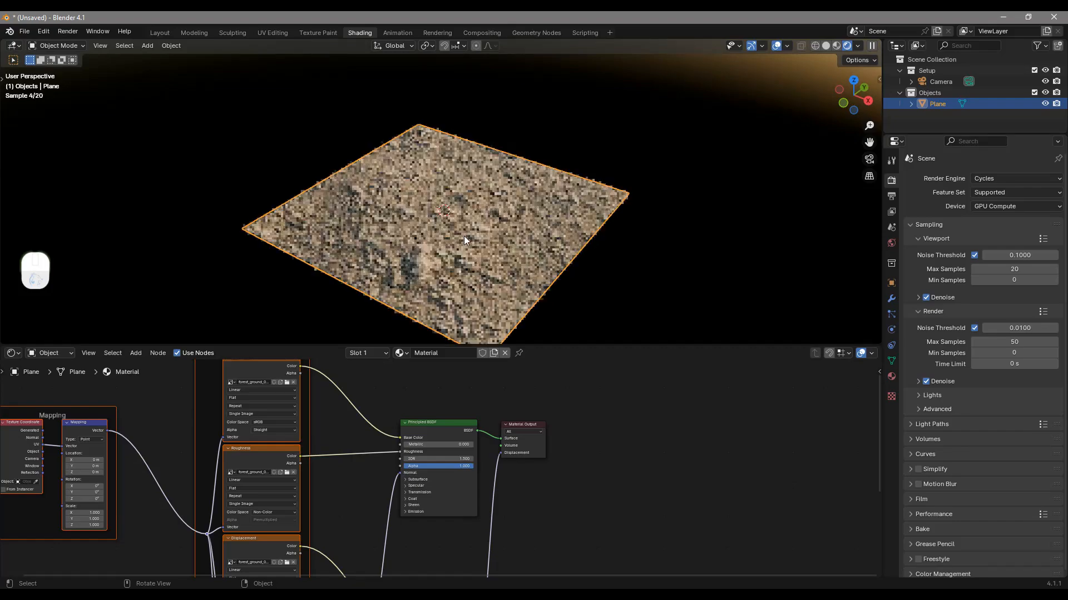
{"action": "middle_click_drag", "start_coordinate": [559, 273], "coordinate": [571, 217], "text": "shift"}
{"action": "middle_click_drag", "start_coordinate": [579, 240], "coordinate": [424, 121]}
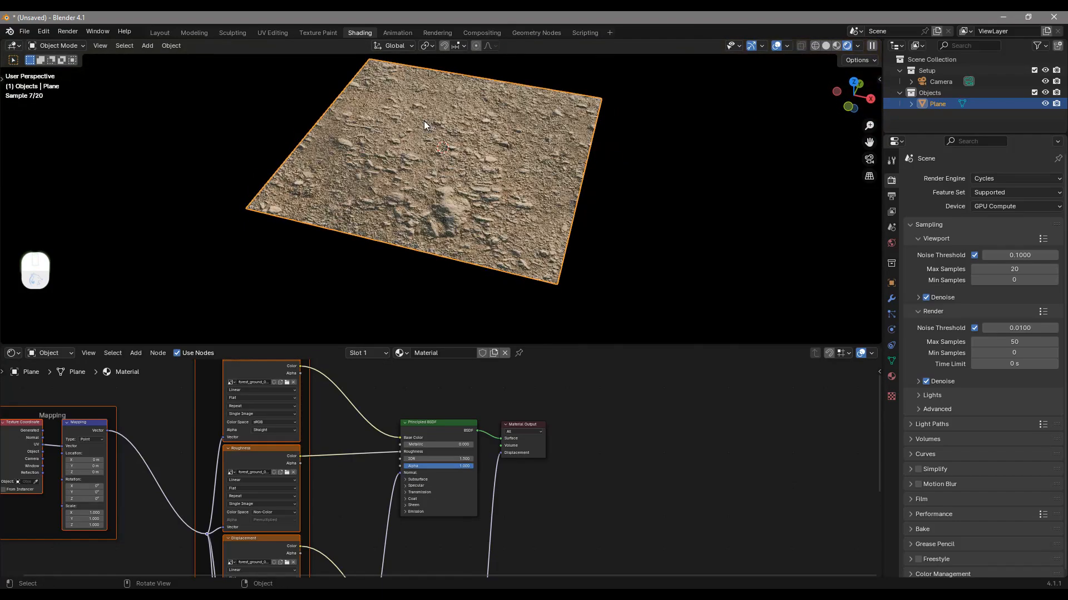
{"action": "scroll", "coordinate": [457, 476], "scroll_direction": "down", "scroll_amount": 7}
{"action": "middle_click_drag", "start_coordinate": [465, 492], "coordinate": [518, 443]}
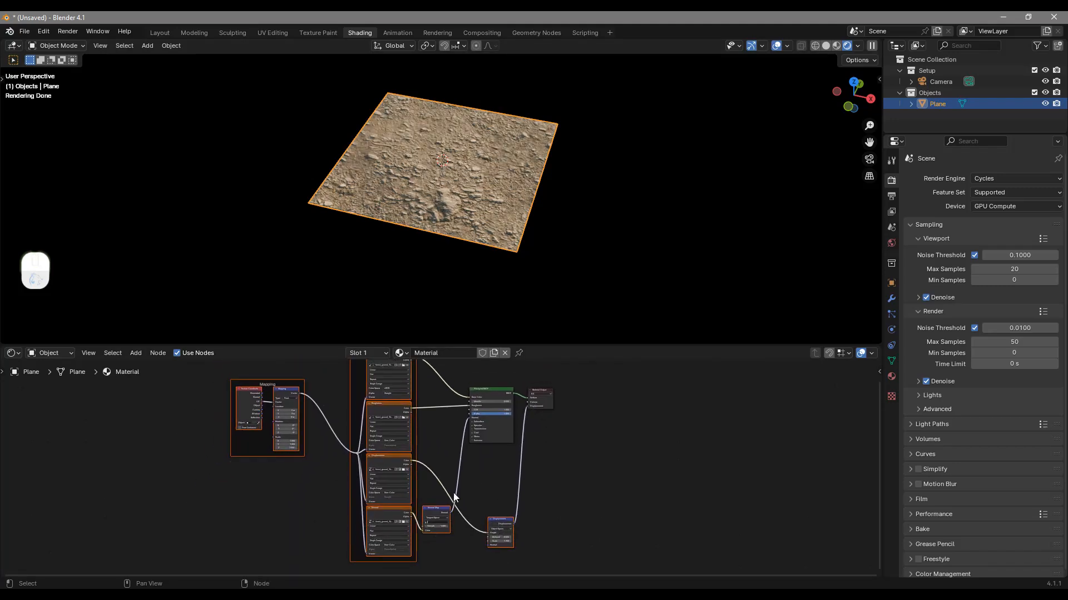
{"action": "scroll", "coordinate": [423, 432], "scroll_direction": "up", "scroll_amount": 3}
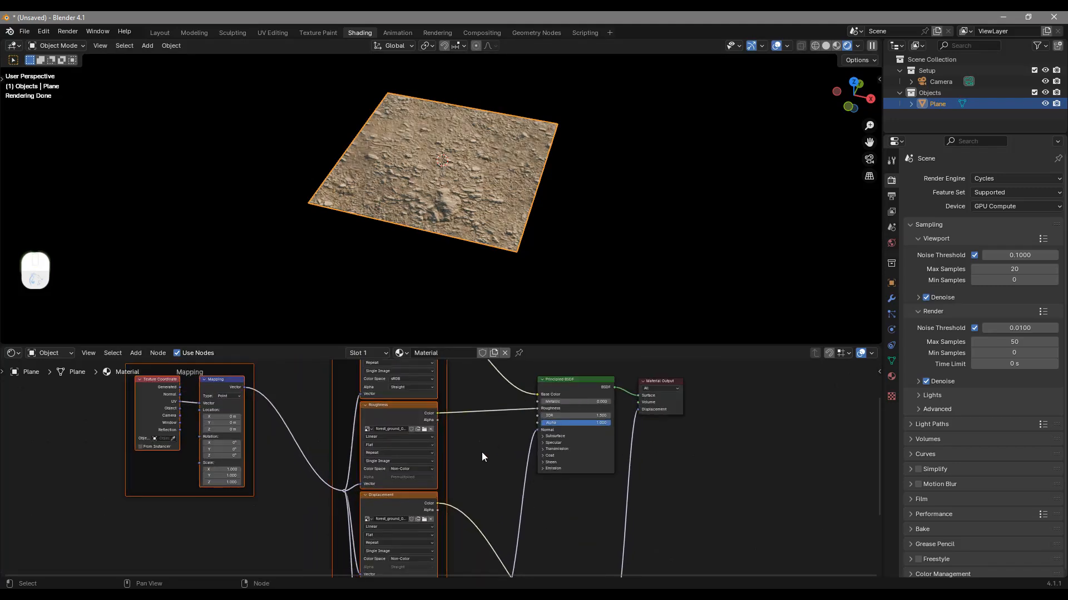
{"action": "middle_click_drag", "start_coordinate": [305, 419], "coordinate": [416, 450]}
{"action": "scroll", "coordinate": [415, 446], "scroll_direction": "up", "scroll_amount": 5}
Nudge the Texture Coordinate node slightly away from the Mapping node, and select the Mapping node
{"action": "left_click", "coordinate": [193, 410]}
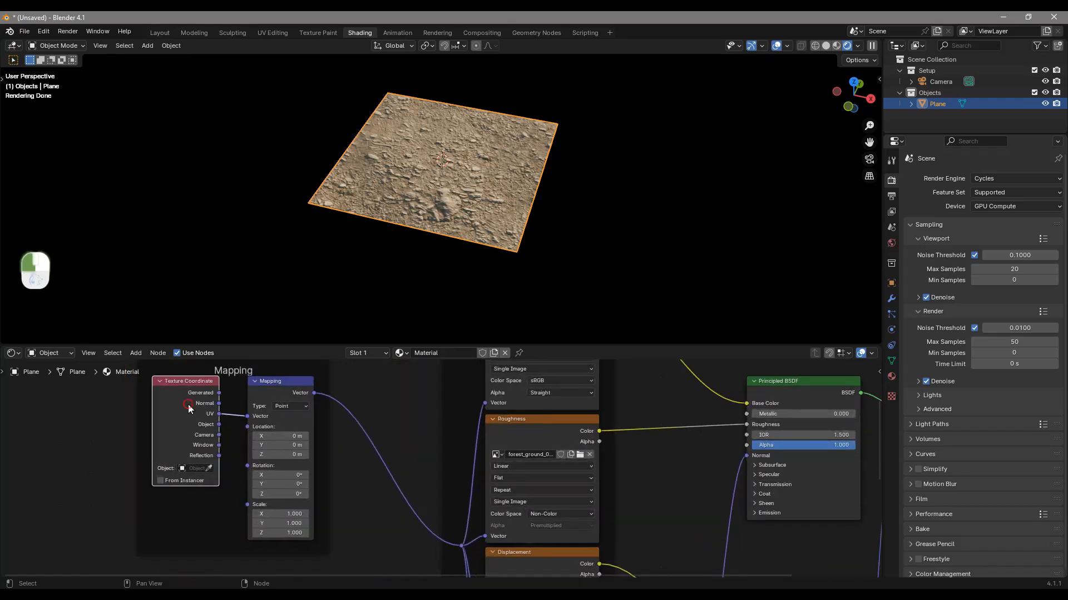
{"action": "key", "text": "g"}
{"action": "left_click", "coordinate": [184, 419]}
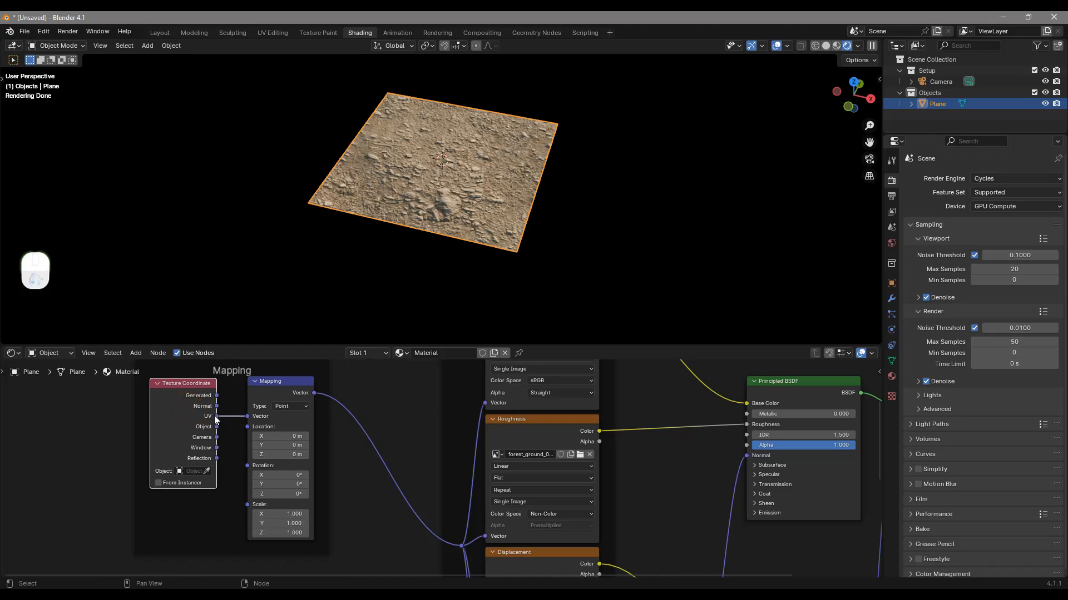
{"action": "middle_click_drag", "start_coordinate": [215, 421], "coordinate": [252, 435]}
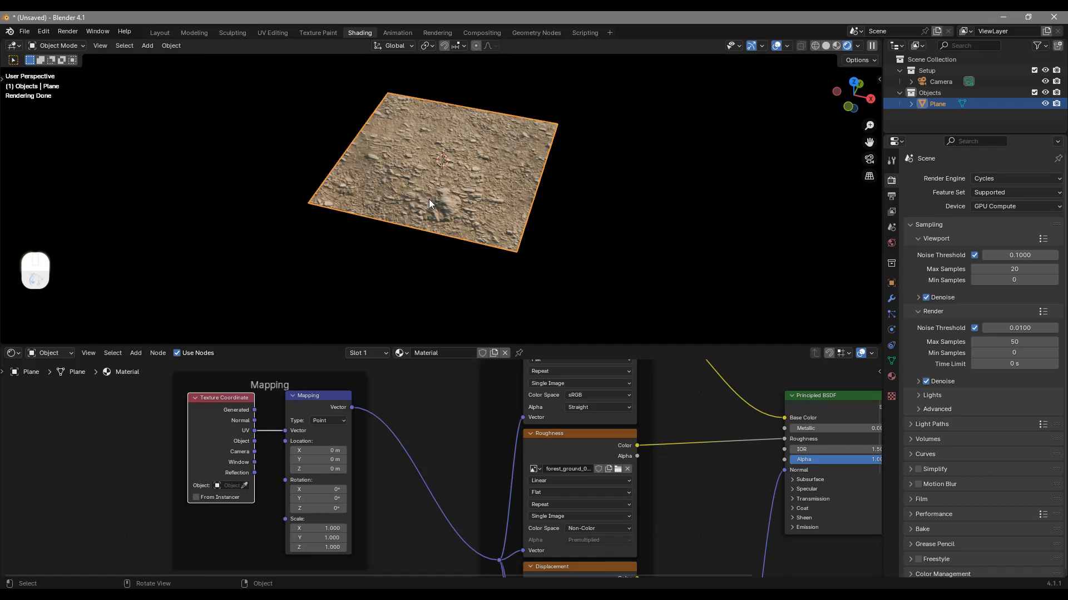
{"action": "left_click_drag", "start_coordinate": [318, 409], "coordinate": [321, 410]}
{"action": "scroll", "coordinate": [322, 461], "scroll_direction": "up", "scroll_amount": 2}
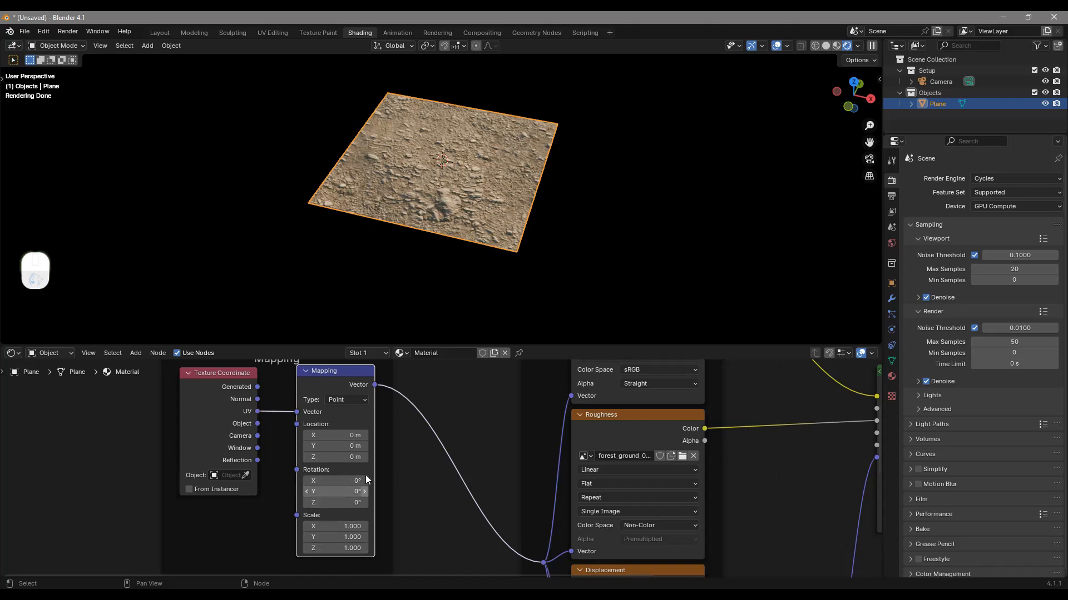
{"action": "key", "text": "Home"}
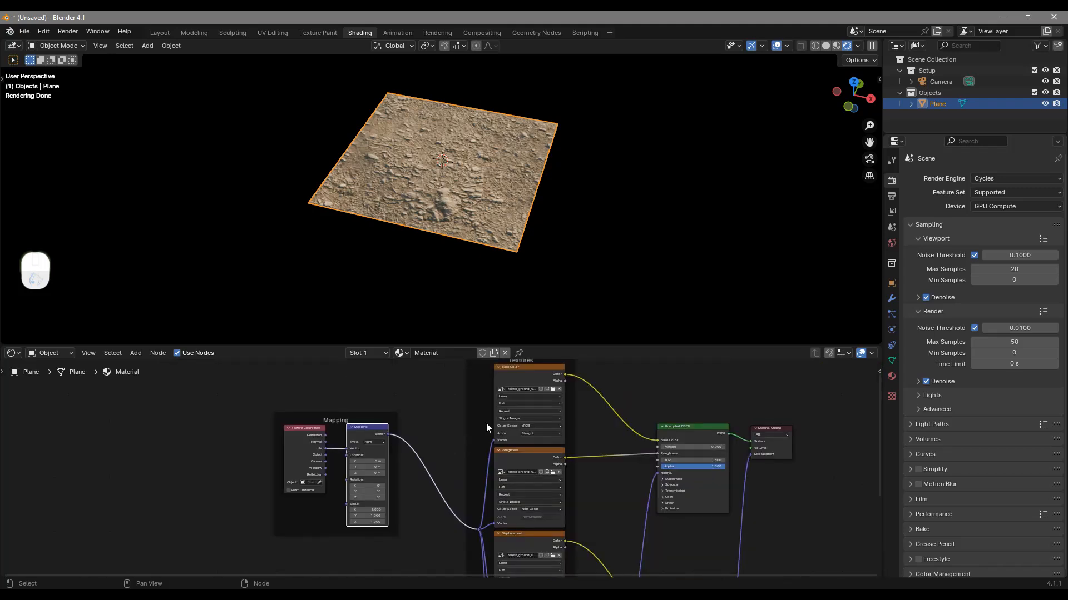
Inspect how the Base Color and Roughness textures connect to the Principled BSDF, and look closer at the plane
{"action": "scroll", "coordinate": [527, 378], "scroll_direction": "up", "scroll_amount": 3}
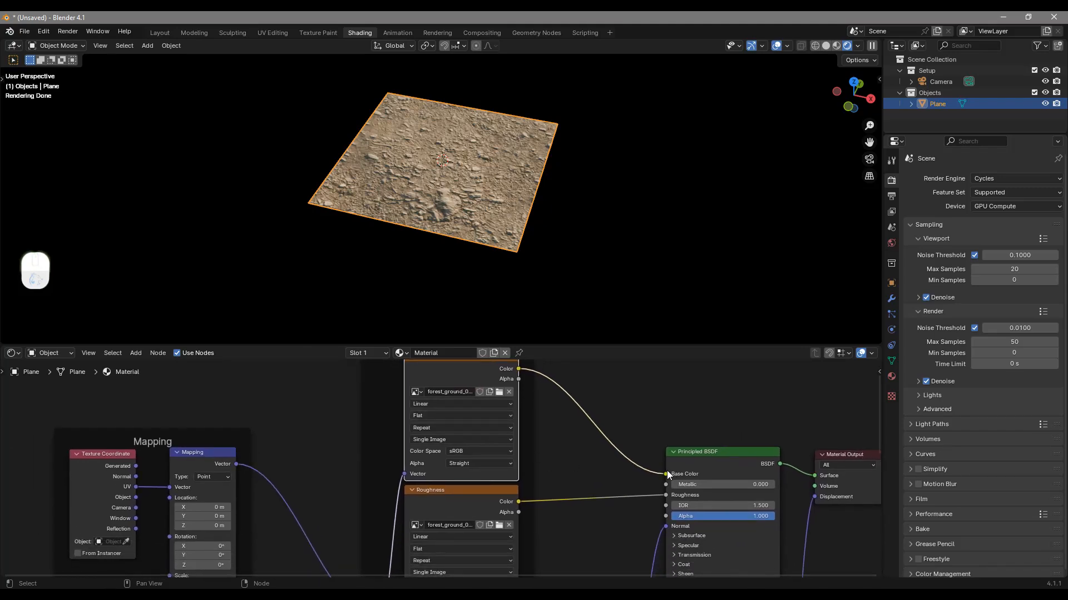
{"action": "middle_click_drag", "start_coordinate": [667, 474], "coordinate": [626, 460]}
{"action": "left_click_drag", "start_coordinate": [649, 453], "coordinate": [649, 452]}
{"action": "middle_click_drag", "start_coordinate": [633, 463], "coordinate": [652, 442]}
{"action": "left_click_drag", "start_coordinate": [477, 478], "coordinate": [477, 482]}
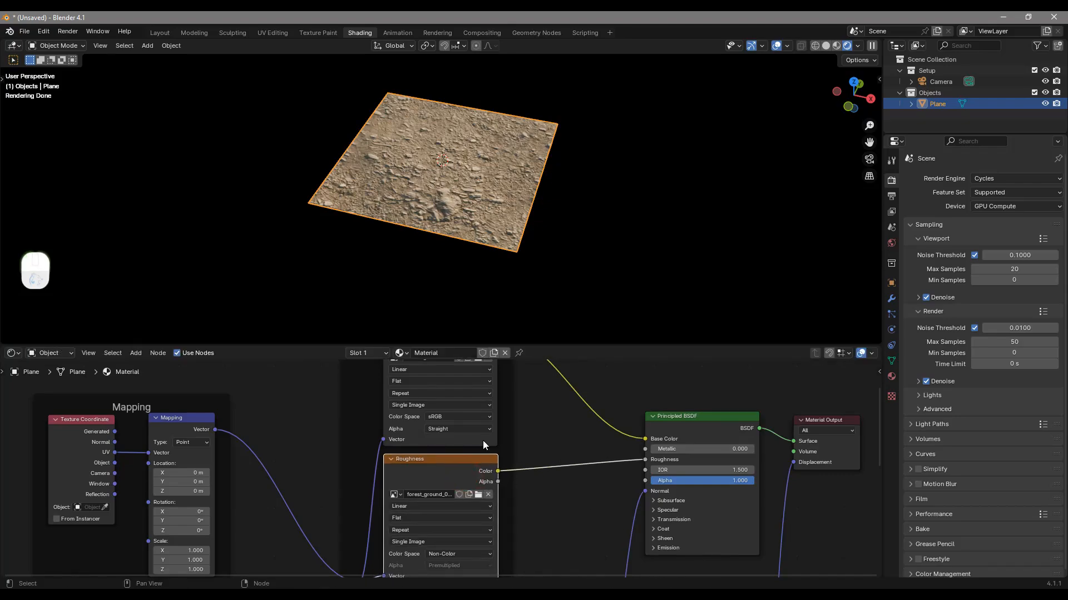
{"action": "scroll", "coordinate": [546, 232], "scroll_direction": "up", "scroll_amount": 2}
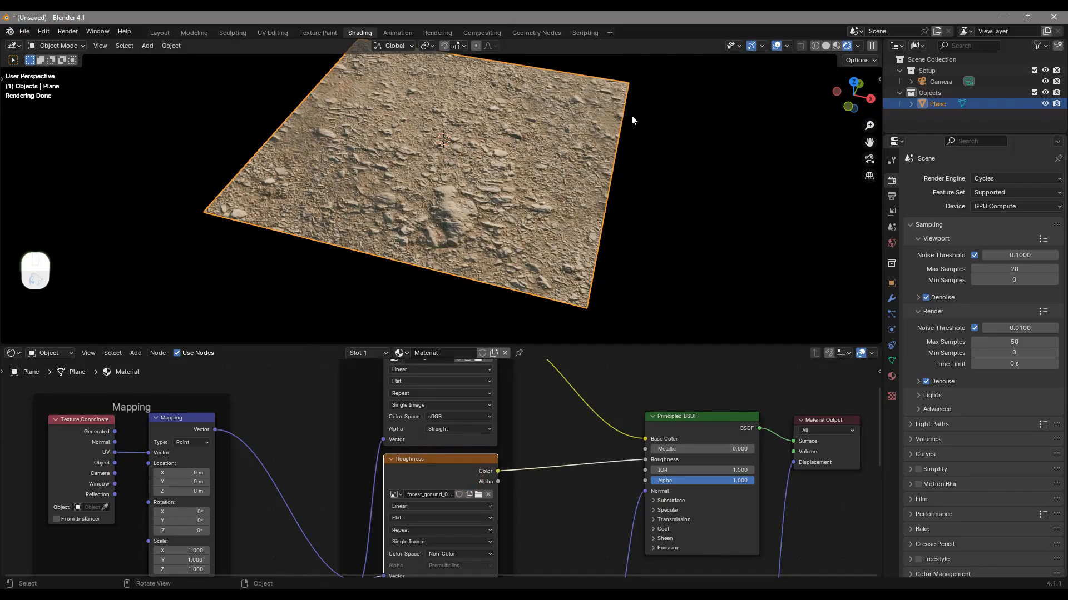
Trace the Displacement texture through its Displacement node to the Material Output, and move the Material Output slightly away from the Principled BSDF
{"action": "middle_click_drag", "start_coordinate": [601, 233], "coordinate": [587, 205]}
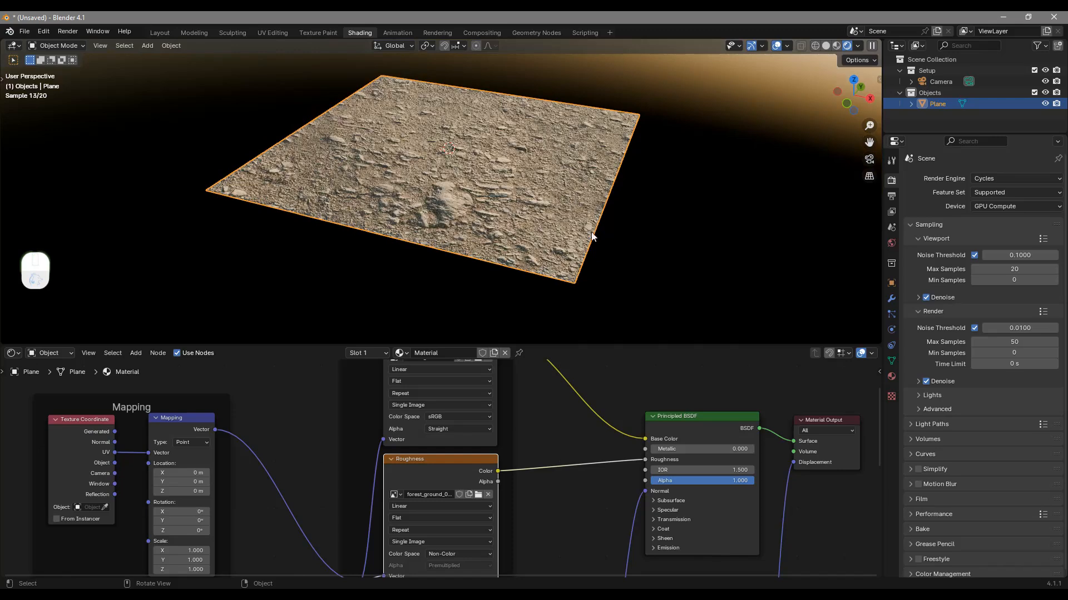
{"action": "middle_click_drag", "start_coordinate": [572, 487], "coordinate": [583, 332]}
{"action": "left_click_drag", "start_coordinate": [454, 450], "coordinate": [456, 453]}
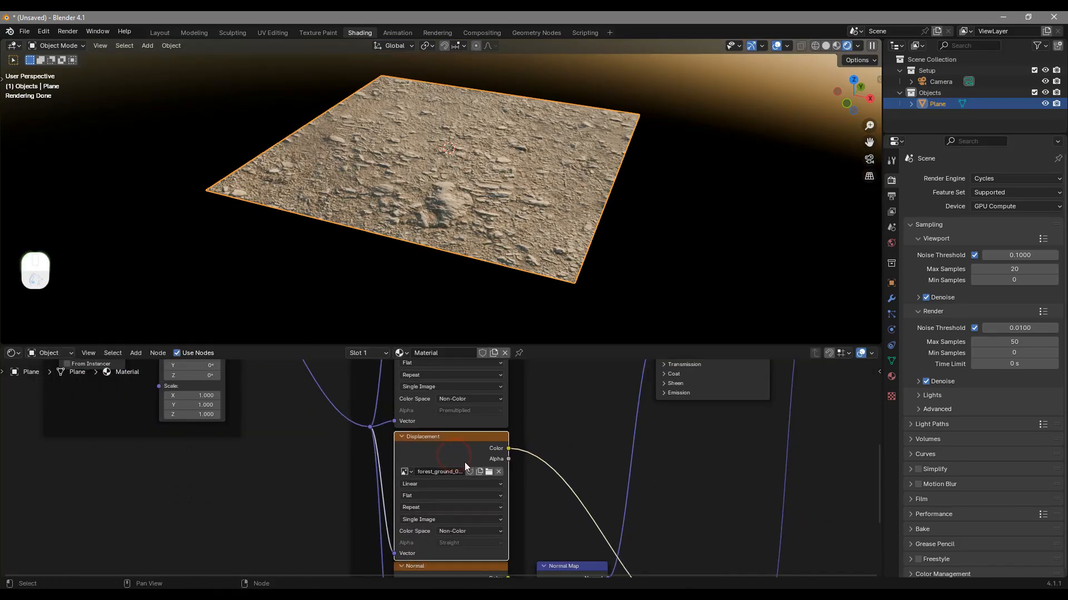
{"action": "middle_click_drag", "start_coordinate": [576, 565], "coordinate": [499, 471]}
{"action": "left_click_drag", "start_coordinate": [646, 504], "coordinate": [628, 406]}
{"action": "middle_click_drag", "start_coordinate": [682, 371], "coordinate": [588, 484]}
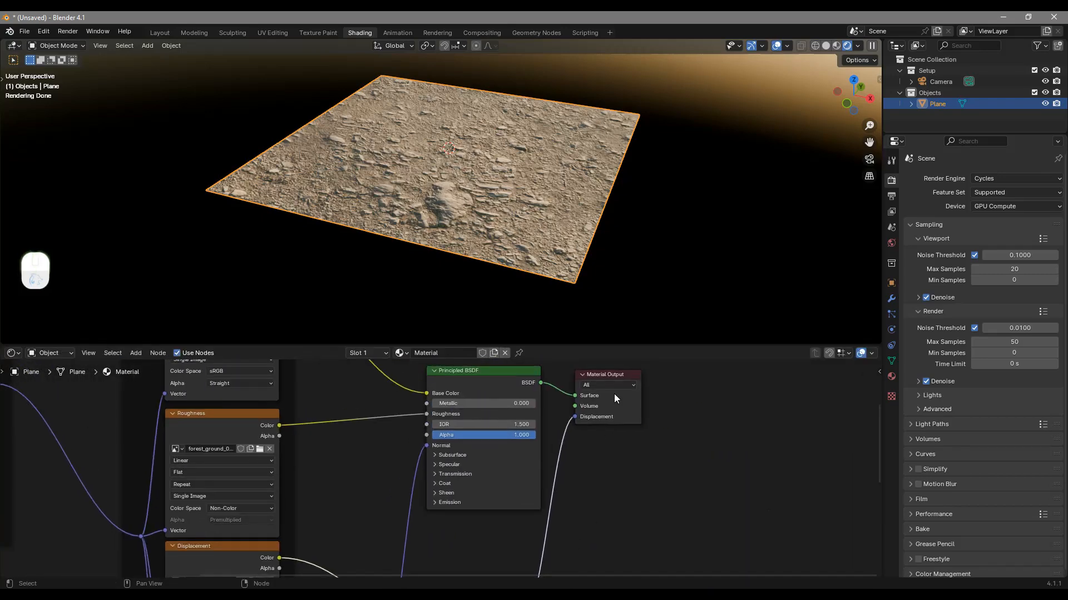
{"action": "left_click_drag", "start_coordinate": [611, 378], "coordinate": [646, 396]}
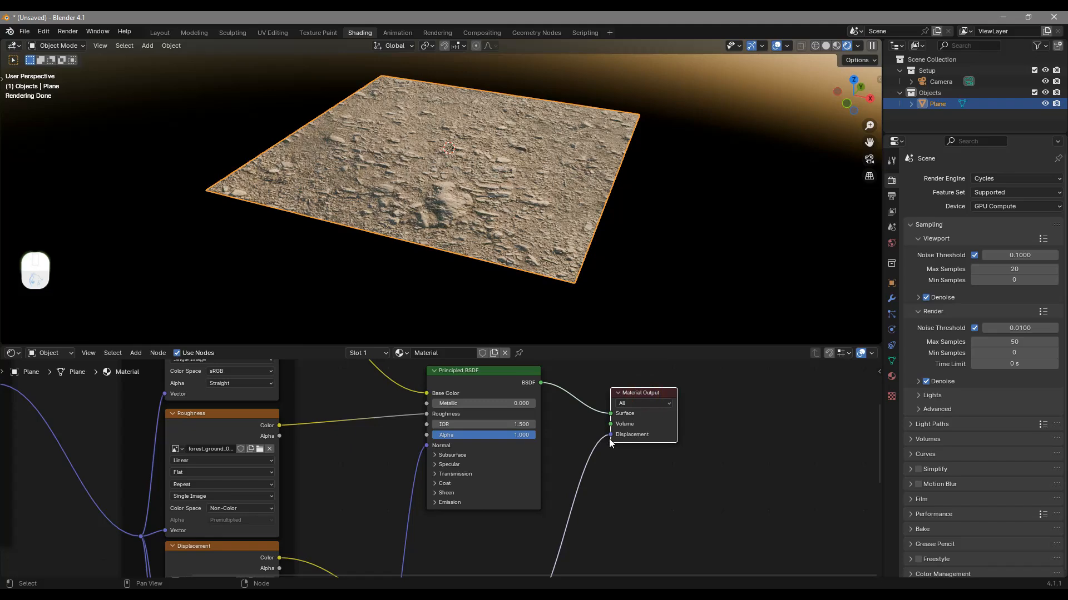
{"action": "middle_click_drag", "start_coordinate": [576, 500], "coordinate": [594, 461]}
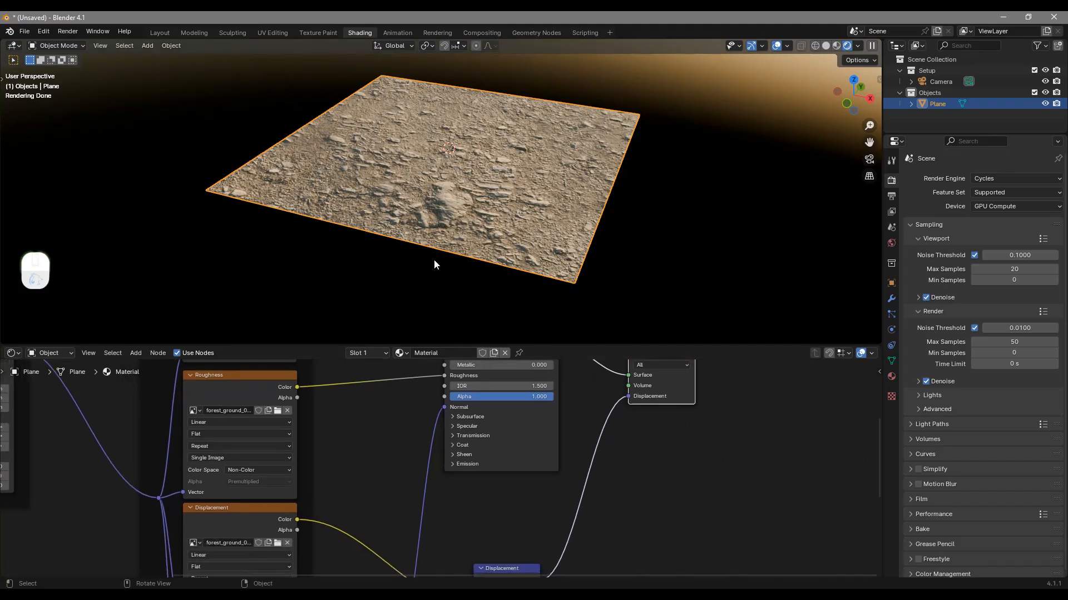
Examine how the Normal texture runs through the Normal Map node into the Normal input of the Principled BSDF
{"action": "middle_click_drag", "start_coordinate": [496, 505], "coordinate": [344, 491]}
{"action": "left_click_drag", "start_coordinate": [345, 490], "coordinate": [344, 497]}
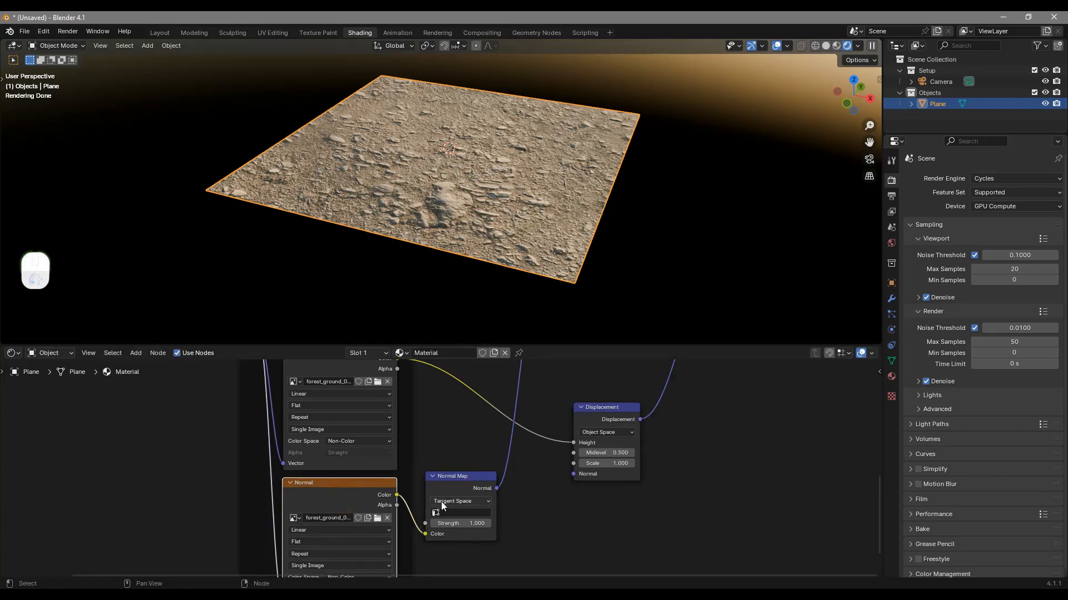
{"action": "left_click_drag", "start_coordinate": [457, 478], "coordinate": [453, 474]}
{"action": "middle_click_drag", "start_coordinate": [462, 426], "coordinate": [432, 395]}
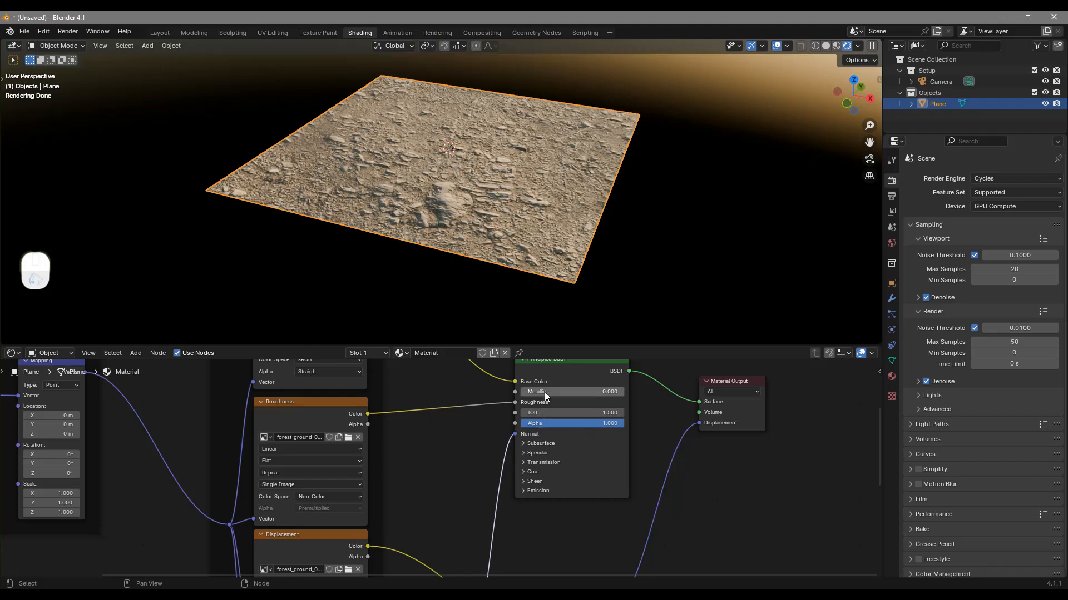
{"action": "middle_click_drag", "start_coordinate": [549, 365], "coordinate": [552, 373]}
{"action": "left_click_drag", "start_coordinate": [554, 375], "coordinate": [555, 379]}
{"action": "middle_click_drag", "start_coordinate": [465, 417], "coordinate": [460, 395]}
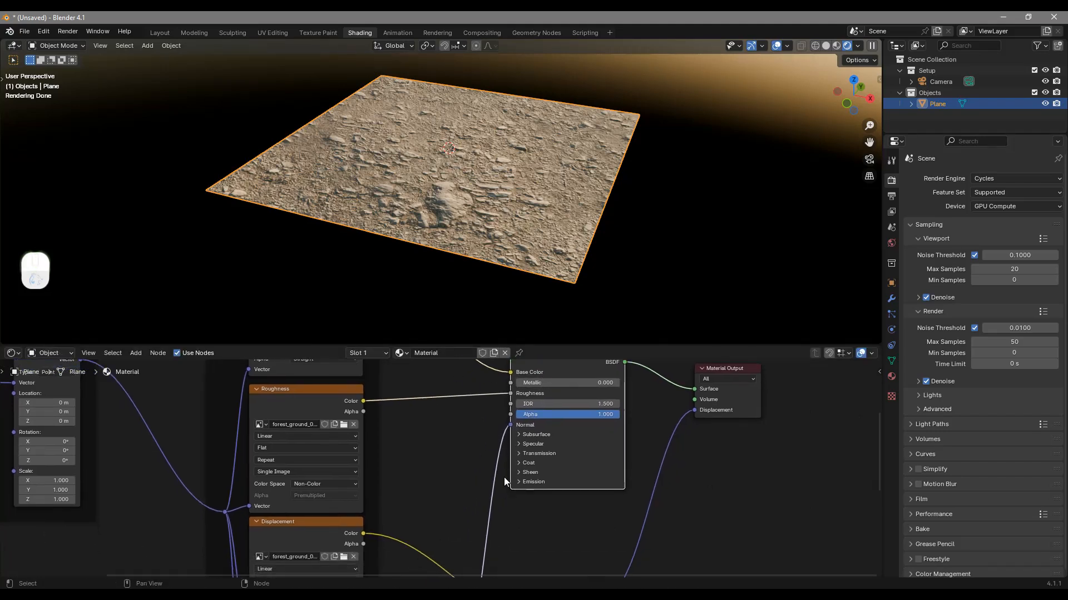
{"action": "middle_click_drag", "start_coordinate": [531, 498], "coordinate": [530, 468]}
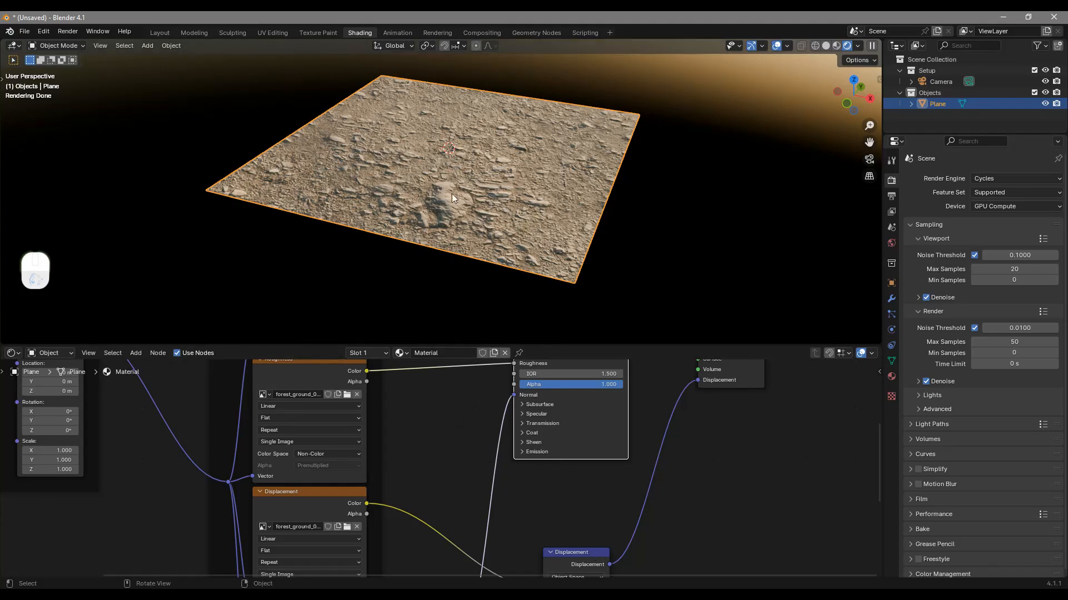
Cut the links into the Normal and Displacement inputs to compare the plane's relief, and undo the cut
{"action": "right_click_drag", "start_coordinate": [480, 462], "coordinate": [686, 507], "text": "ctrl"}
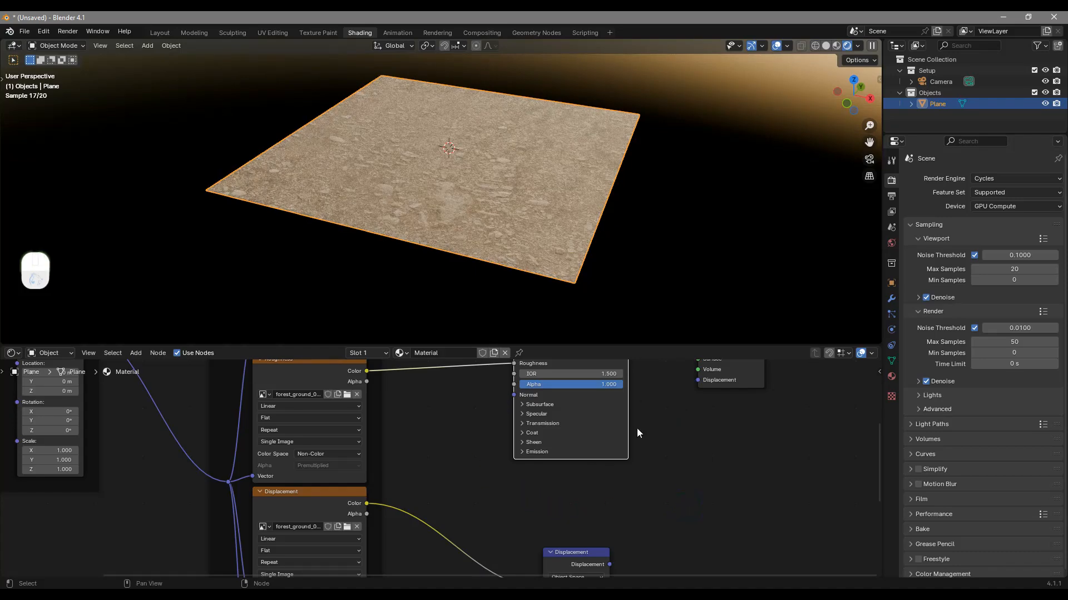
{"action": "middle_click_drag", "start_coordinate": [606, 199], "coordinate": [637, 241]}
{"action": "middle_click_drag", "start_coordinate": [476, 245], "coordinate": [466, 159]}
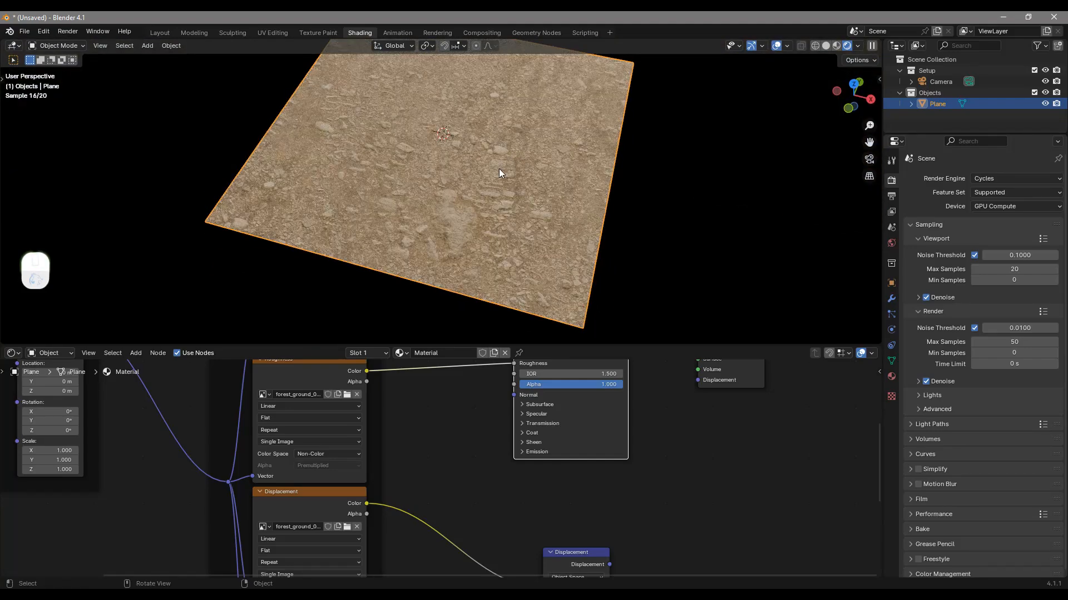
{"action": "key", "text": "ctrl+z"}
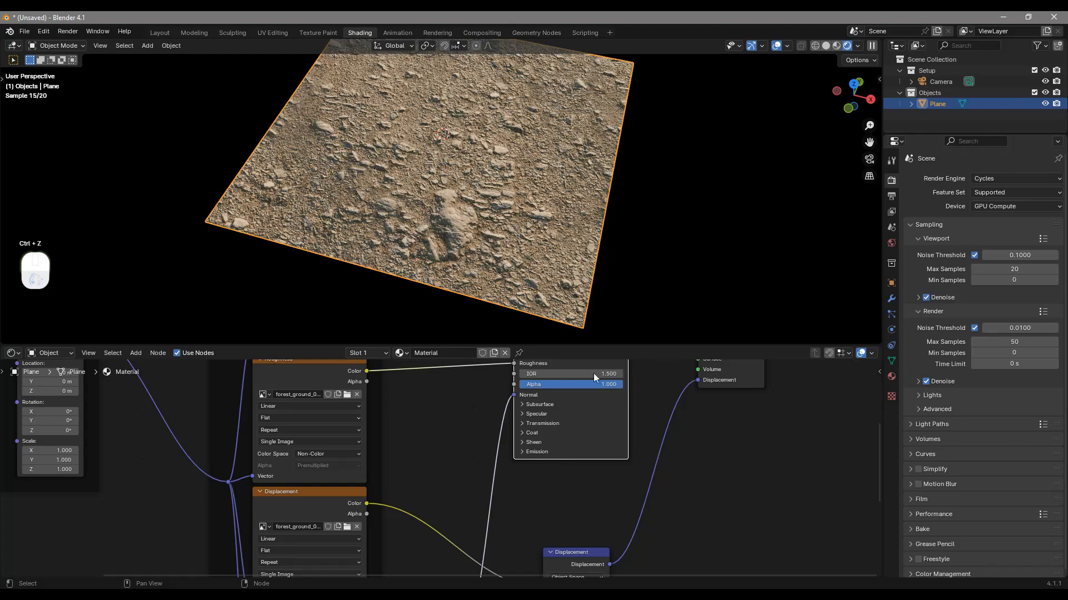
{"action": "middle_click_drag", "start_coordinate": [615, 230], "coordinate": [626, 214]}
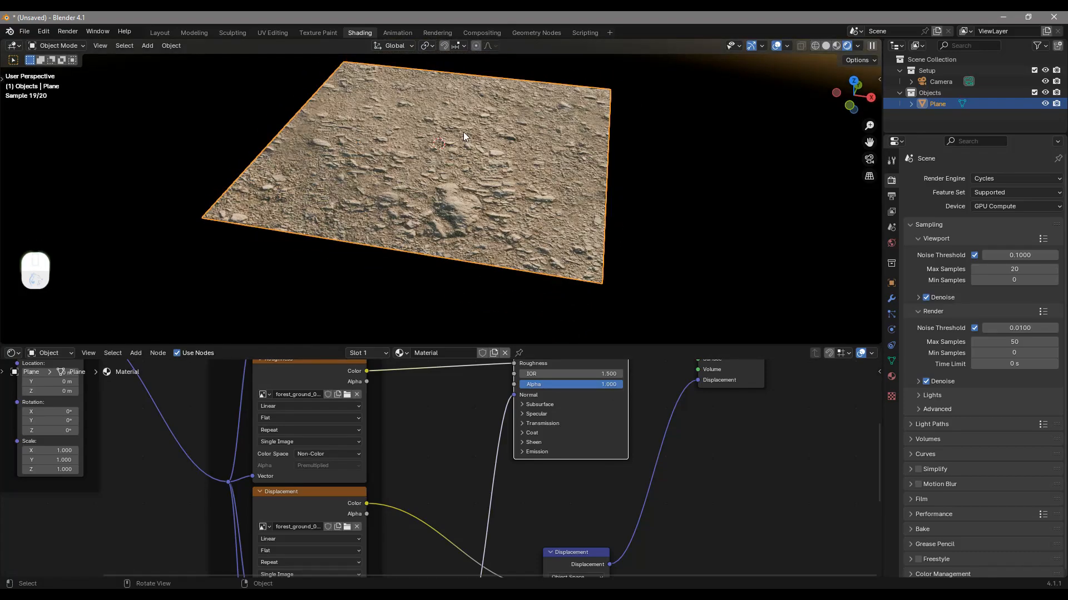
Set the material's surface displacement method to Displacement and Bump, and check the plane from a lower angle
{"action": "left_click", "coordinate": [889, 379]}
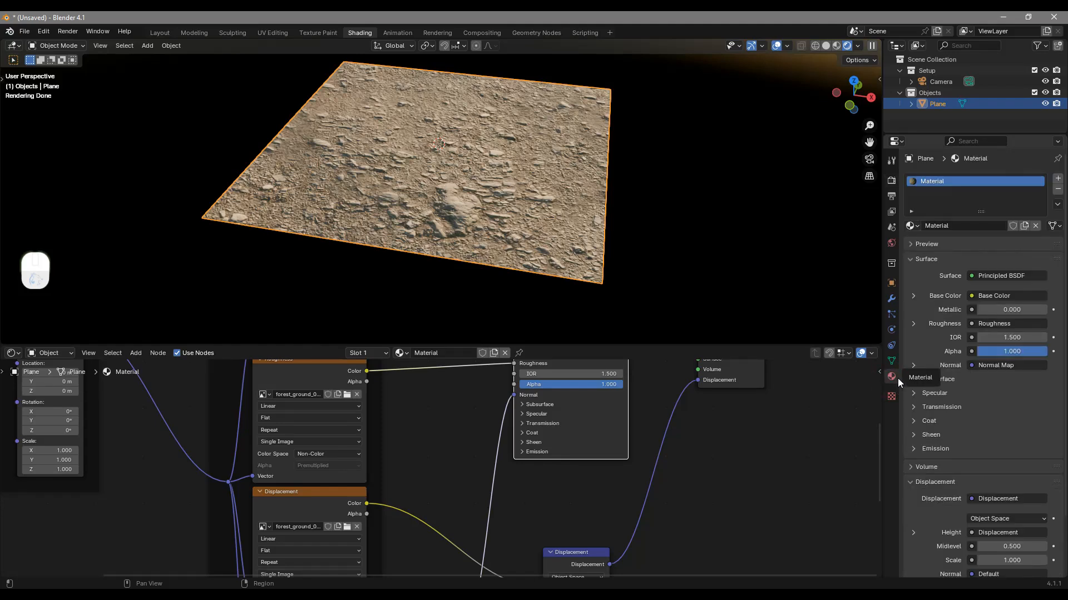
{"action": "scroll", "coordinate": [969, 382], "scroll_direction": "down", "scroll_amount": 3}
{"action": "left_click", "coordinate": [928, 525]}
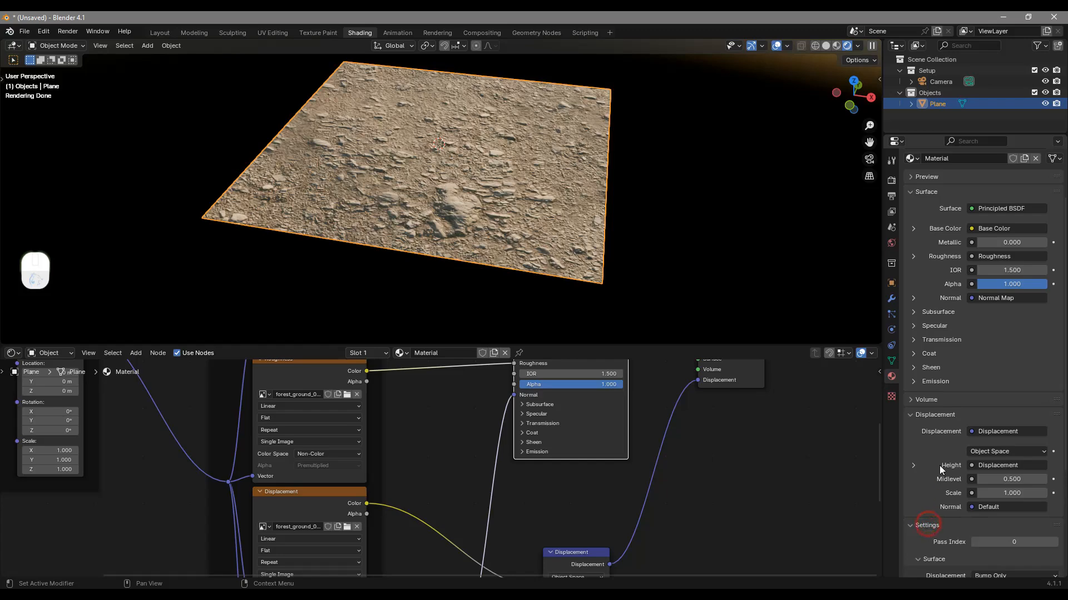
{"action": "scroll", "coordinate": [962, 467], "scroll_direction": "down", "scroll_amount": 5}
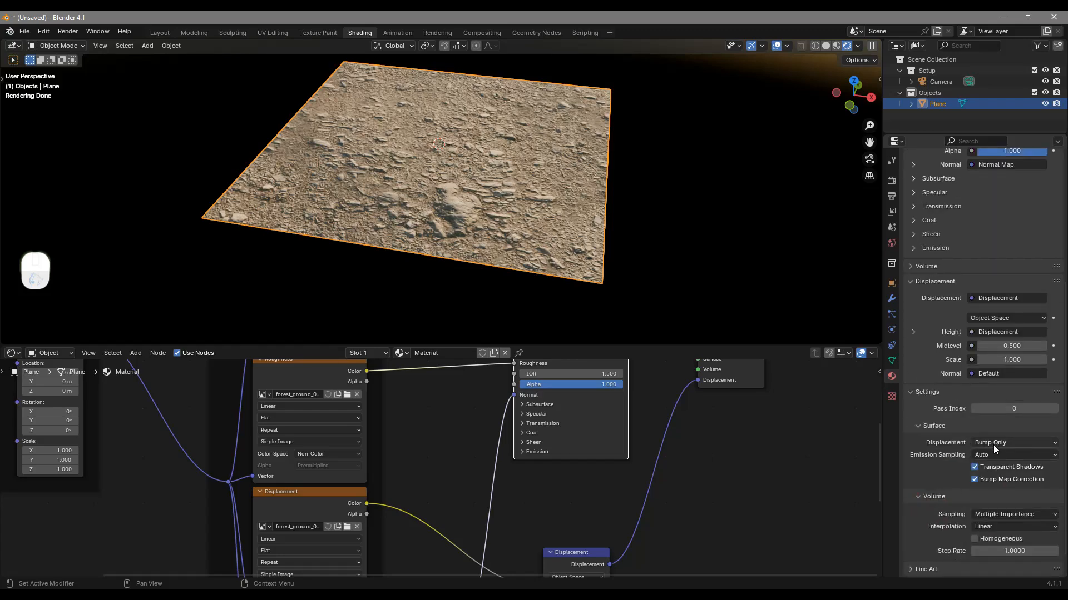
{"action": "left_click", "coordinate": [993, 444]}
{"action": "left_click", "coordinate": [974, 480]}
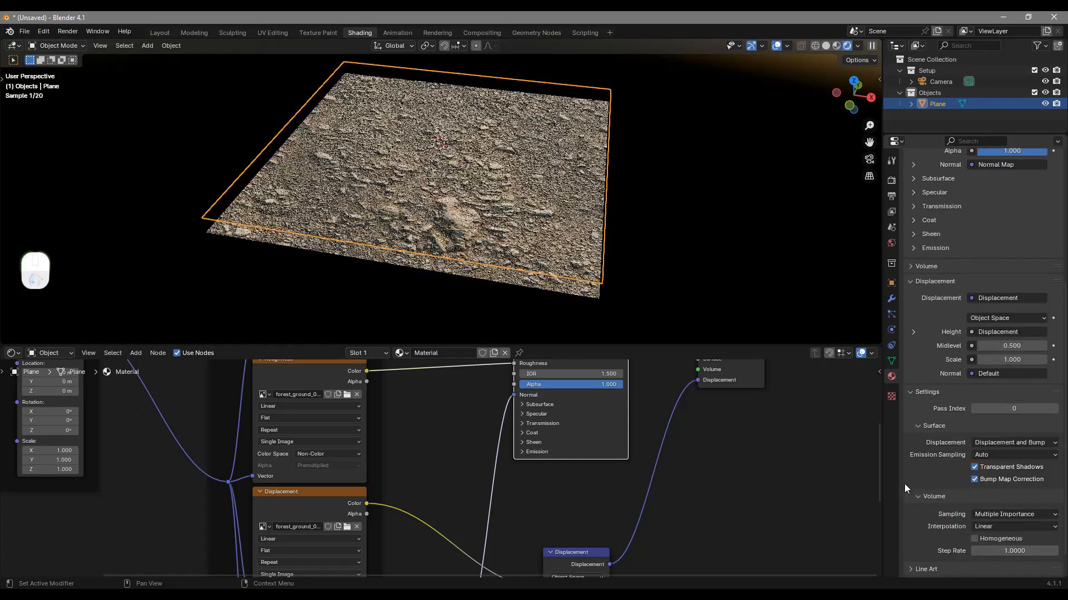
{"action": "middle_click_drag", "start_coordinate": [575, 285], "coordinate": [539, 209]}
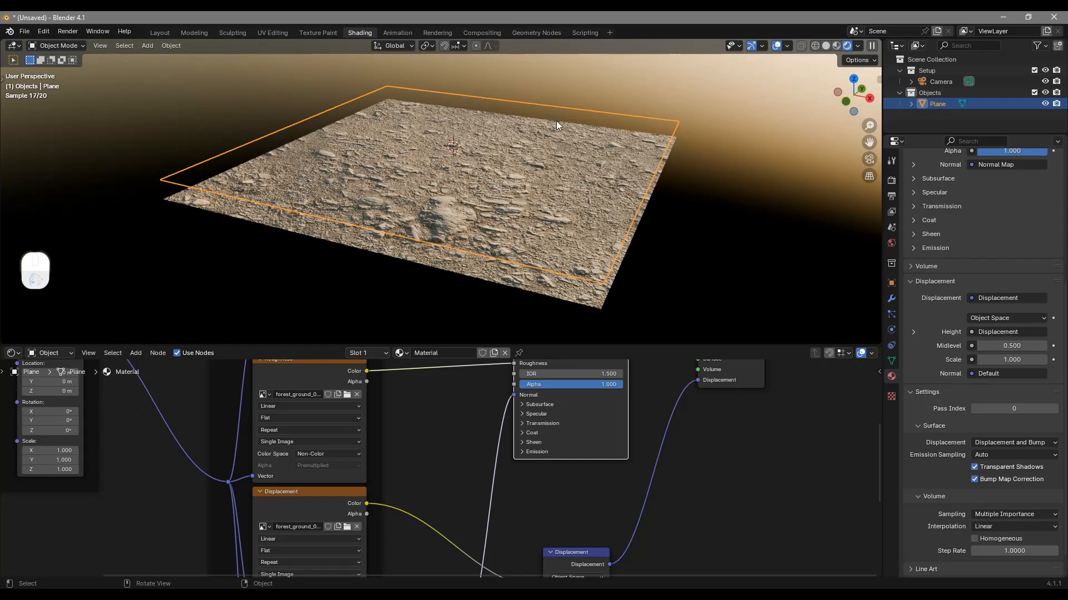
Subdivide the plane's whole mesh five times in Edit Mode and return to Object Mode
{"action": "key", "text": "Tab"}
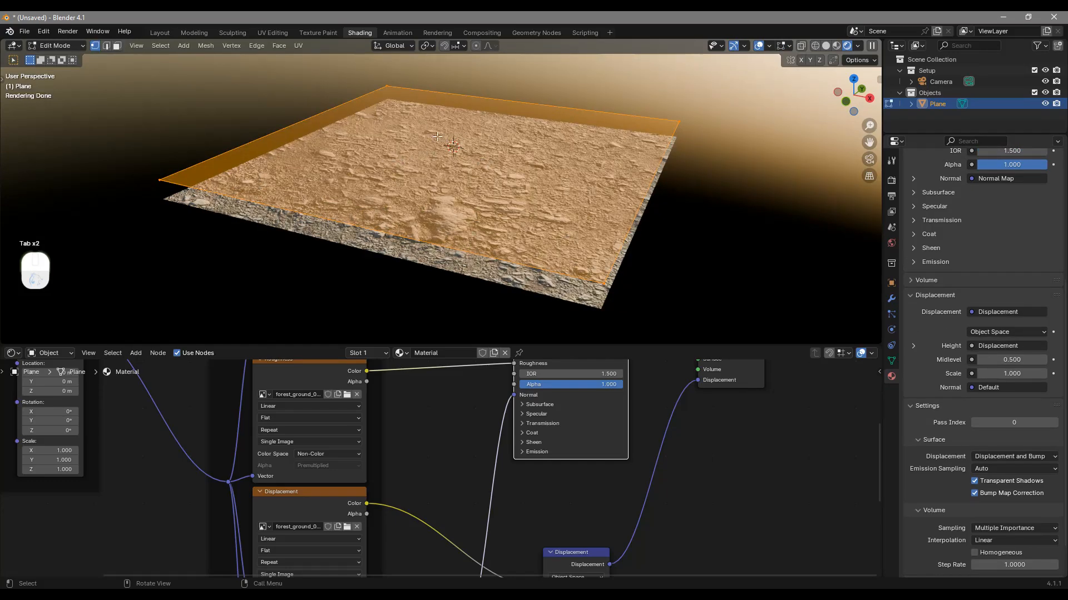
{"action": "right_click", "coordinate": [469, 149]}
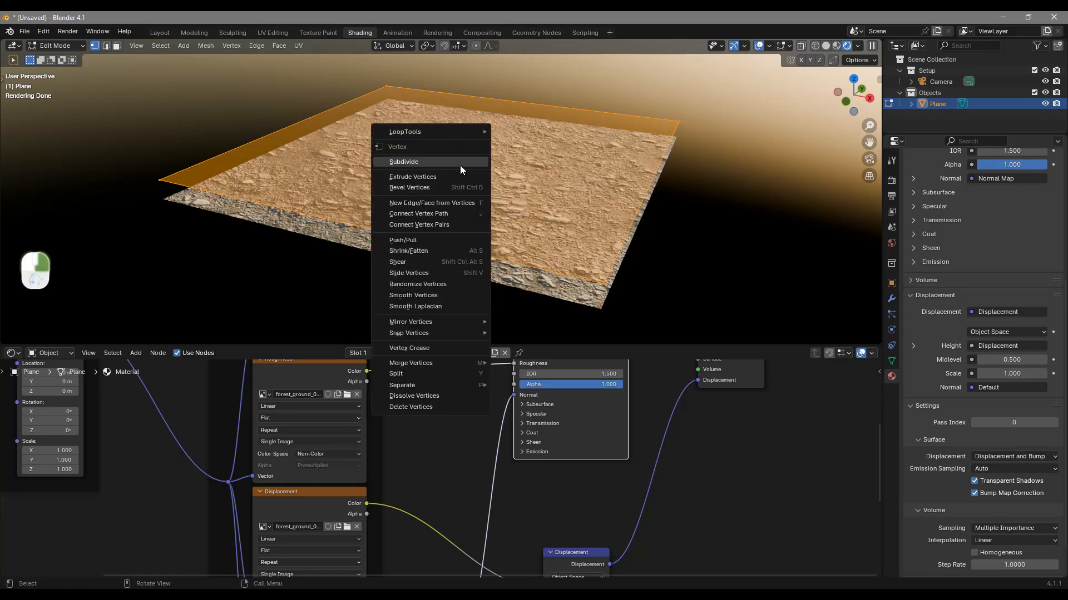
{"action": "left_click", "coordinate": [460, 165]}
{"action": "right_click", "coordinate": [475, 161]}
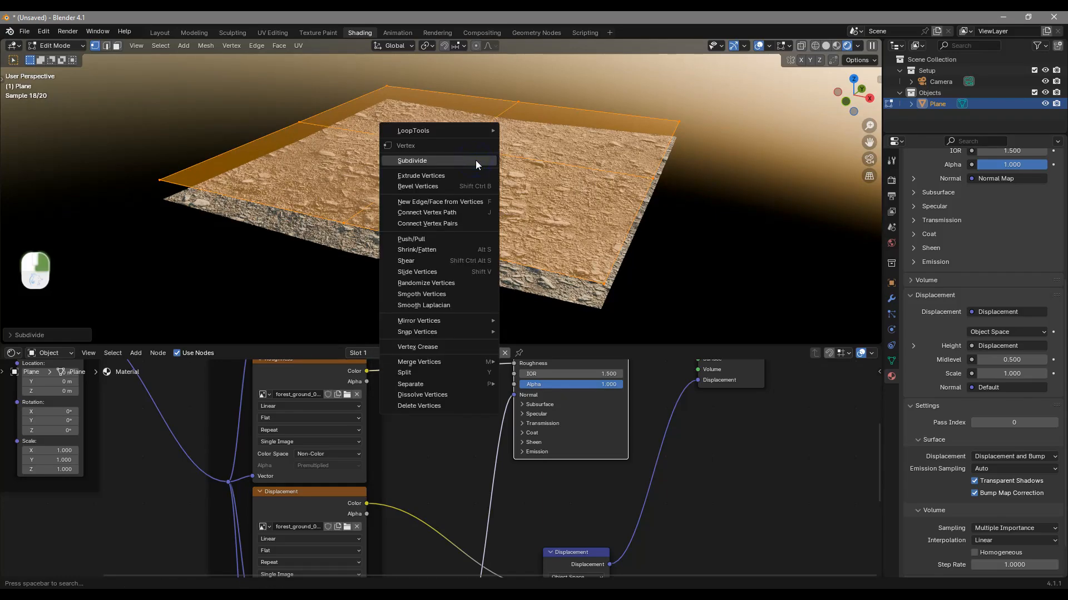
{"action": "left_click", "coordinate": [476, 160]}
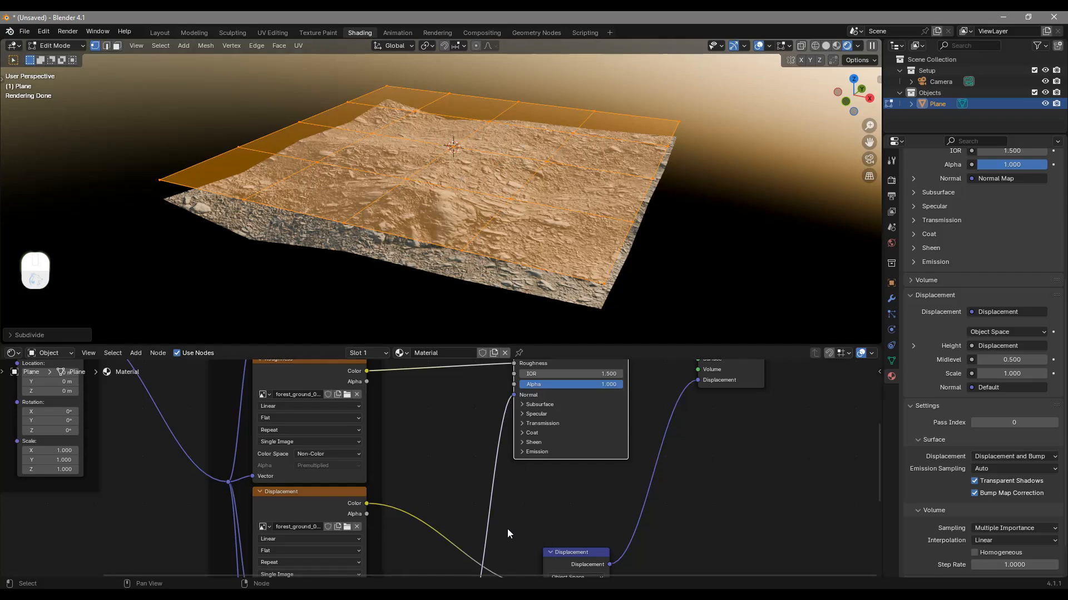
{"action": "right_click", "coordinate": [468, 161]}
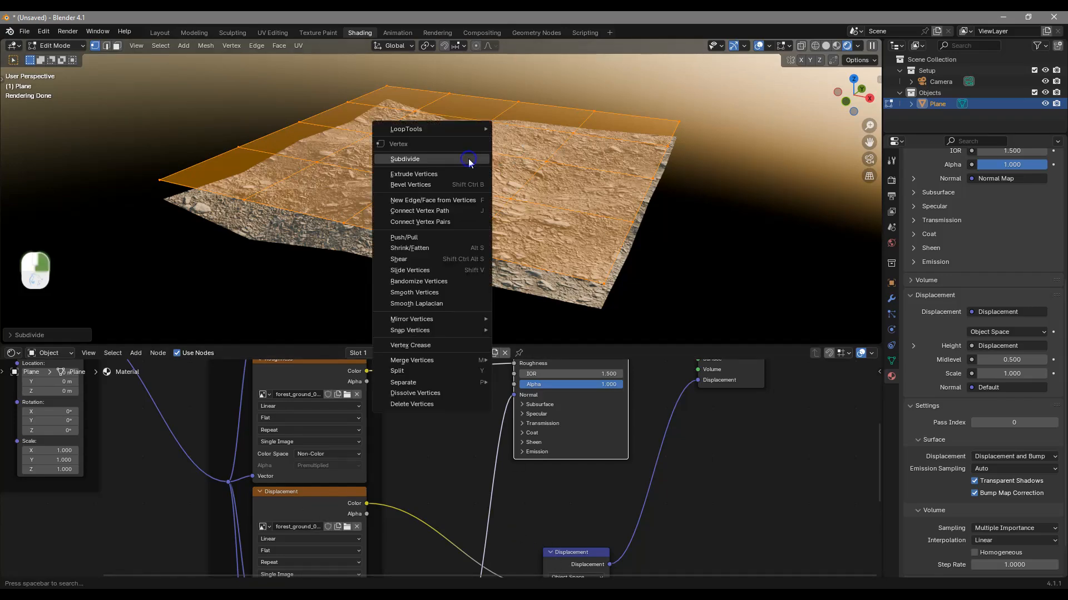
{"action": "left_click", "coordinate": [468, 159]}
{"action": "right_click", "coordinate": [466, 163]}
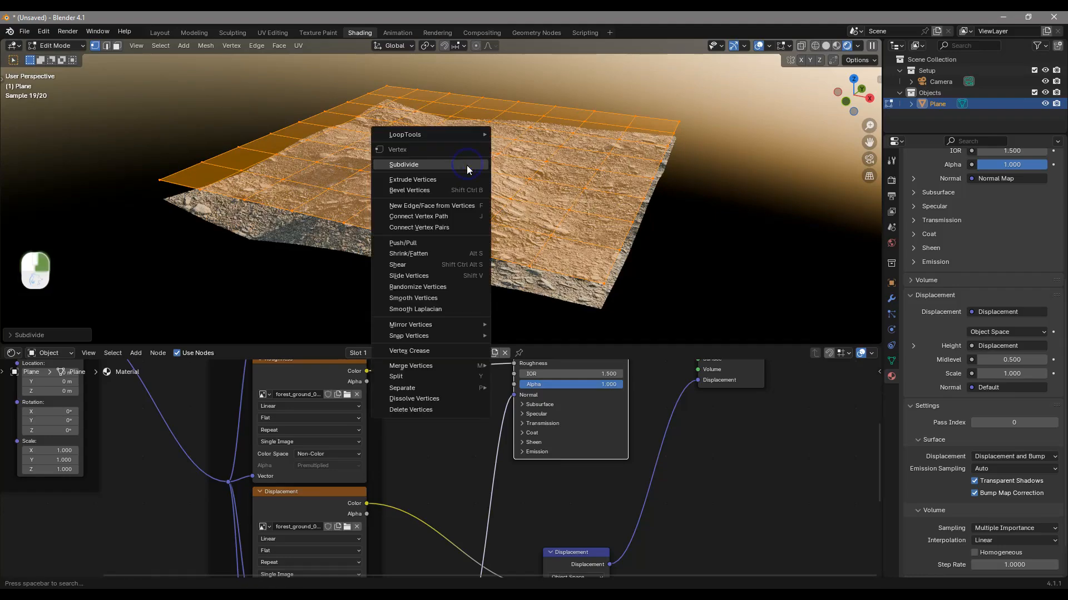
{"action": "left_click", "coordinate": [466, 160]}
{"action": "right_click", "coordinate": [482, 158]}
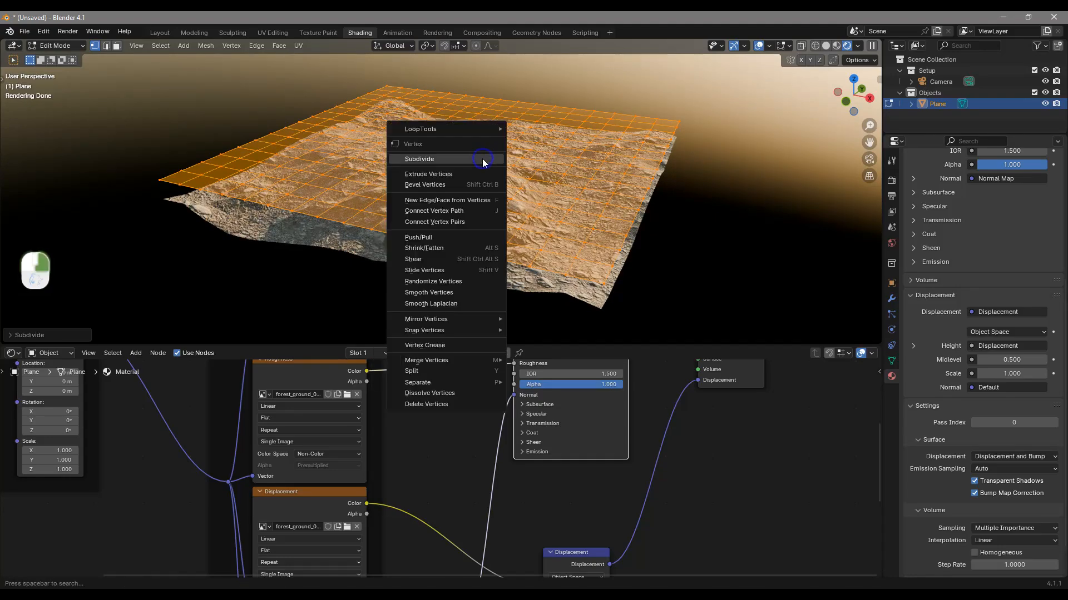
{"action": "left_click", "coordinate": [482, 160]}
{"action": "middle_click_drag", "start_coordinate": [482, 159], "coordinate": [593, 170]}
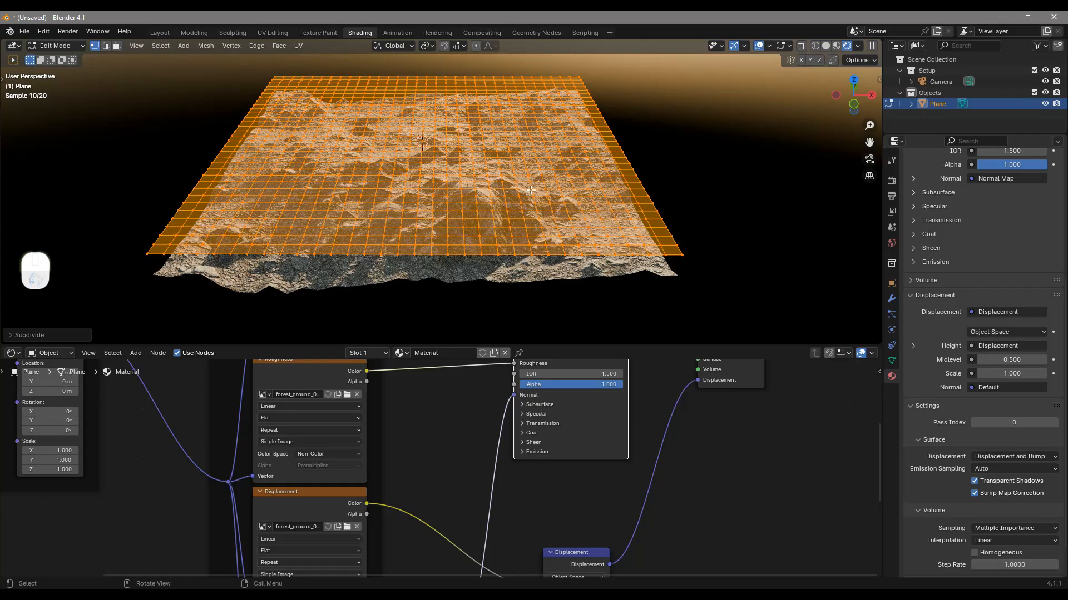
{"action": "mouse_move", "coordinate": [507, 213]}
{"action": "middle_mouse_down"}
{"action": "mouse_move", "coordinate": [526, 220]}
{"action": "mouse_move", "coordinate": [509, 213]}
{"action": "middle_mouse_up"}
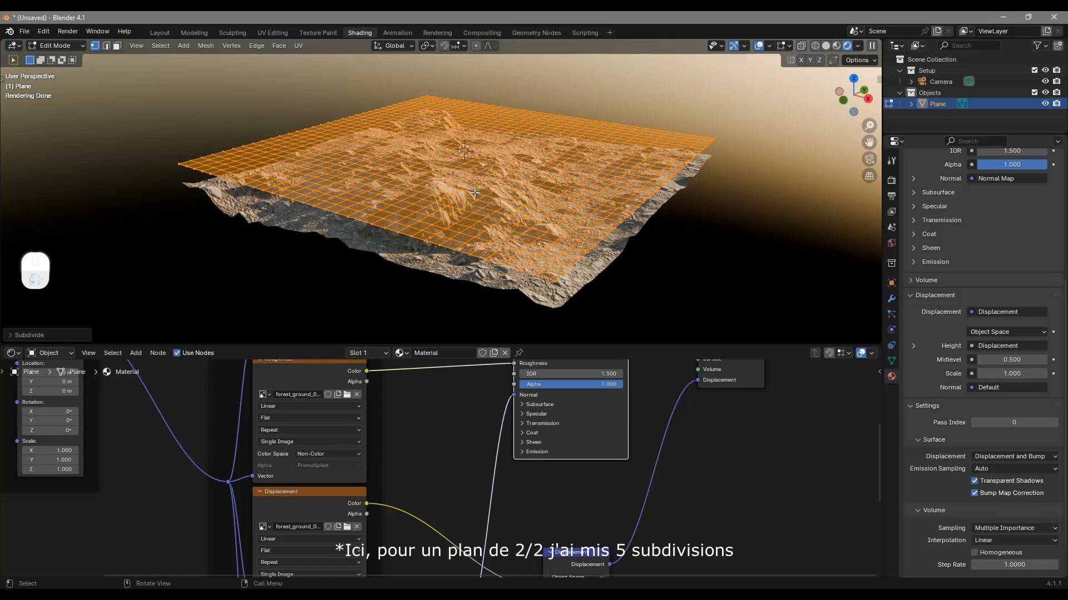
{"action": "key", "text": "Tab"}
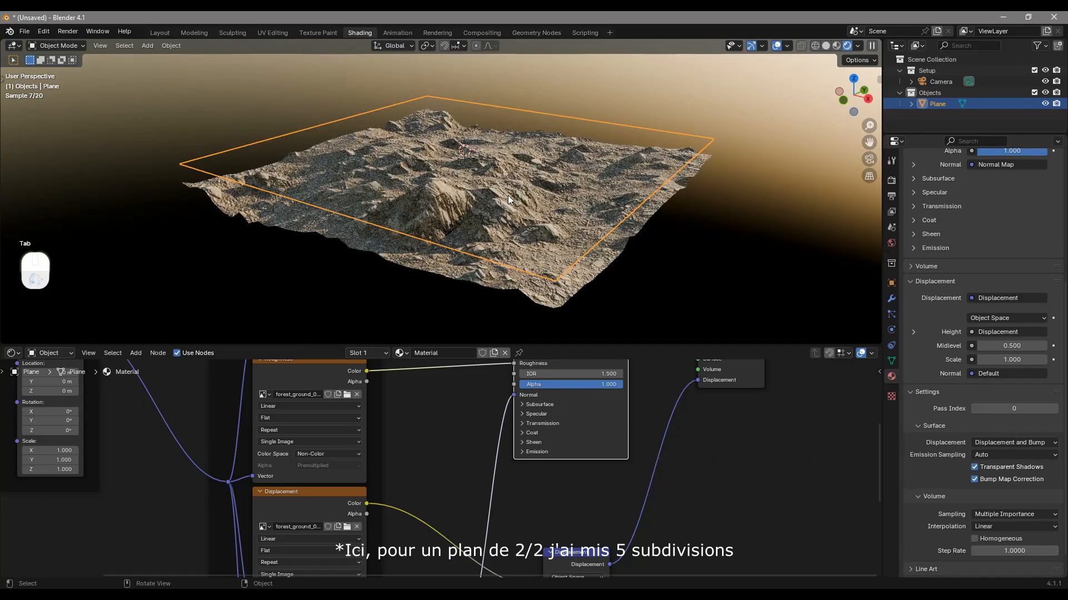
Set the Displacement node's Scale to 0.5 and check the terrain relief
{"action": "middle_click_drag", "start_coordinate": [602, 428], "coordinate": [566, 541]}
{"action": "scroll", "coordinate": [588, 451], "scroll_direction": "up", "scroll_amount": 2}
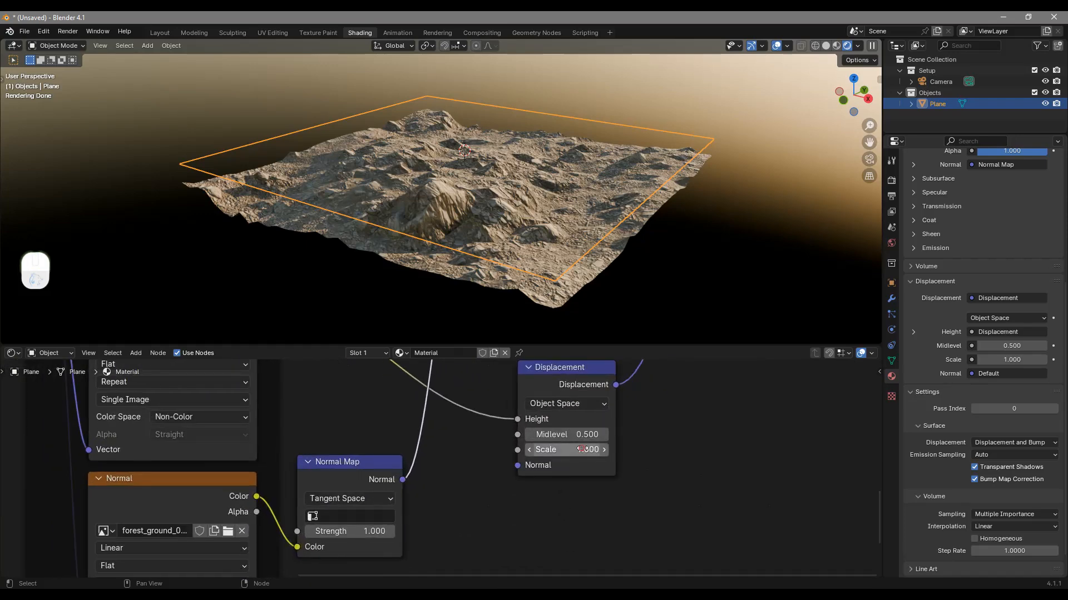
{"action": "left_click", "coordinate": [582, 450]}
{"action": "type", "text": "0.5"}
{"action": "key", "text": "Return"}
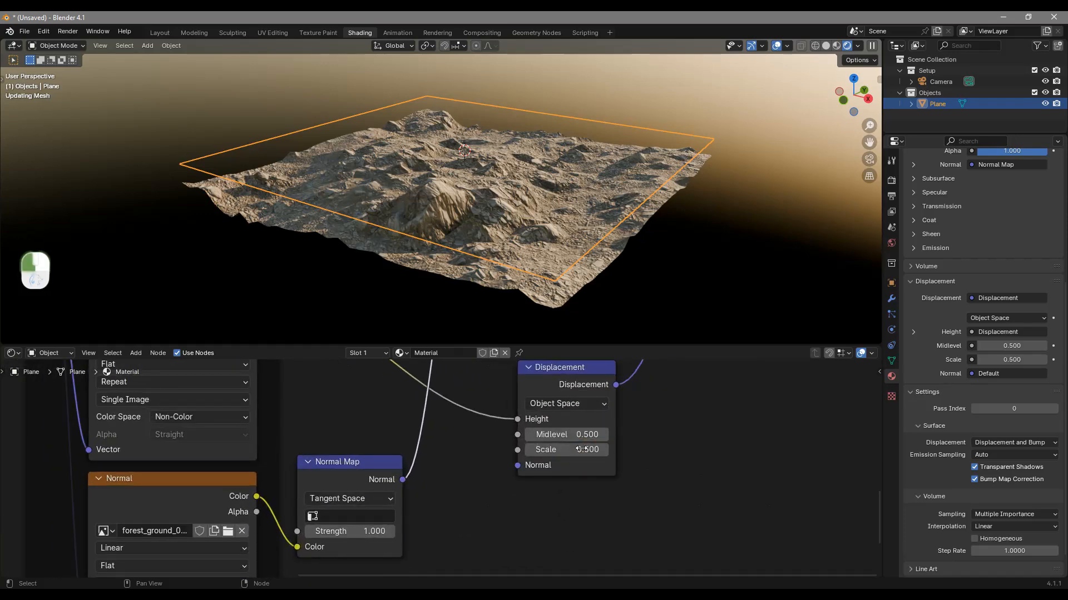
{"action": "middle_click_drag", "start_coordinate": [590, 264], "coordinate": [605, 282]}
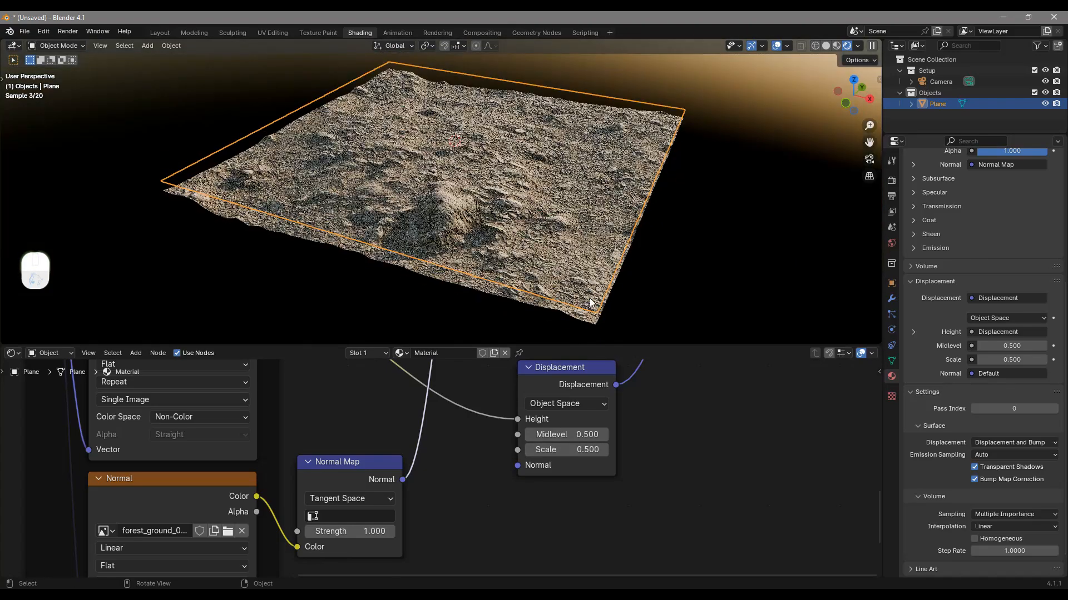
{"action": "middle_click_drag", "start_coordinate": [426, 133], "coordinate": [440, 139]}
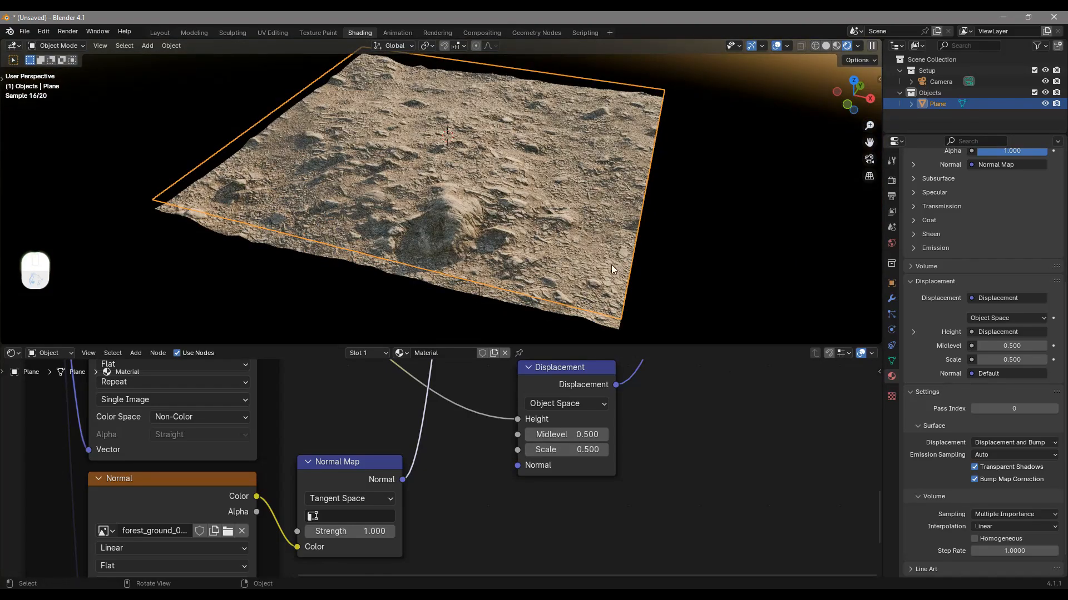
Shade the plane smooth and add a level 2 Subdivision Surface modifier to it
{"action": "right_click", "coordinate": [455, 171]}
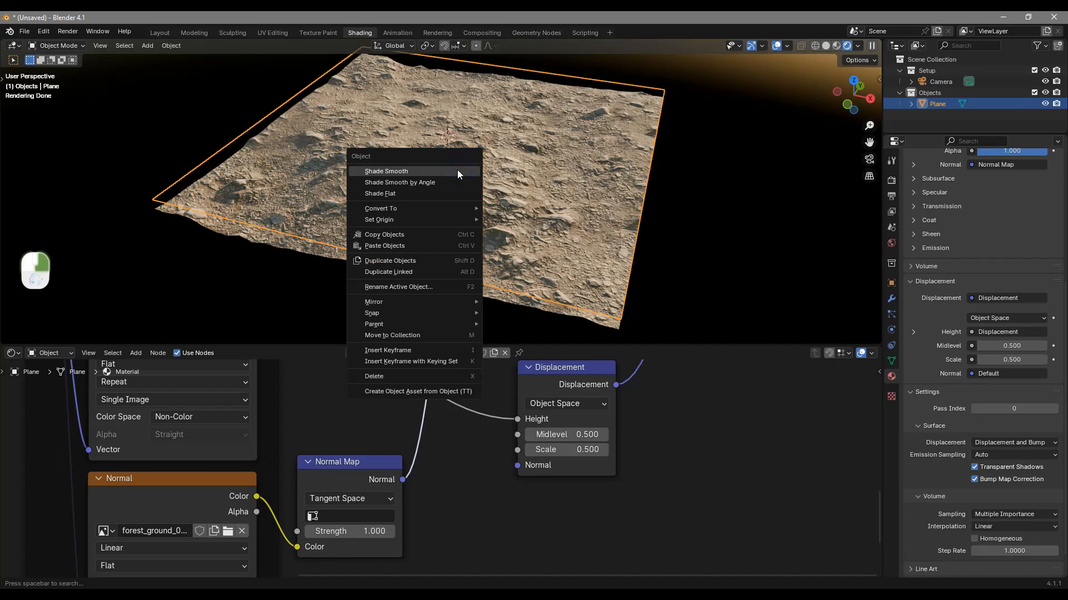
{"action": "left_click", "coordinate": [457, 171]}
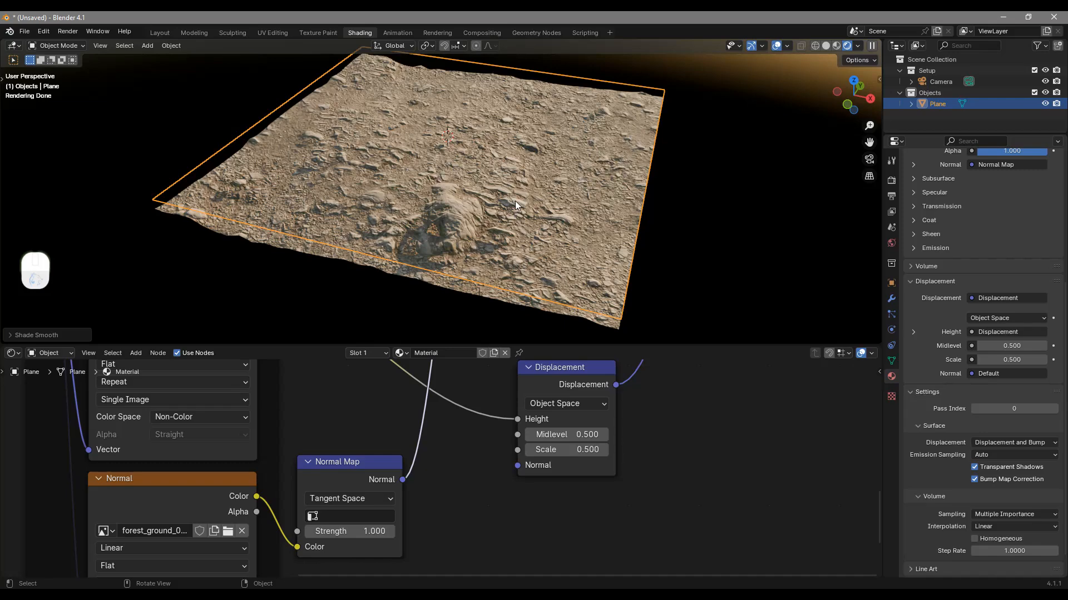
{"action": "key", "text": "ctrl+2"}
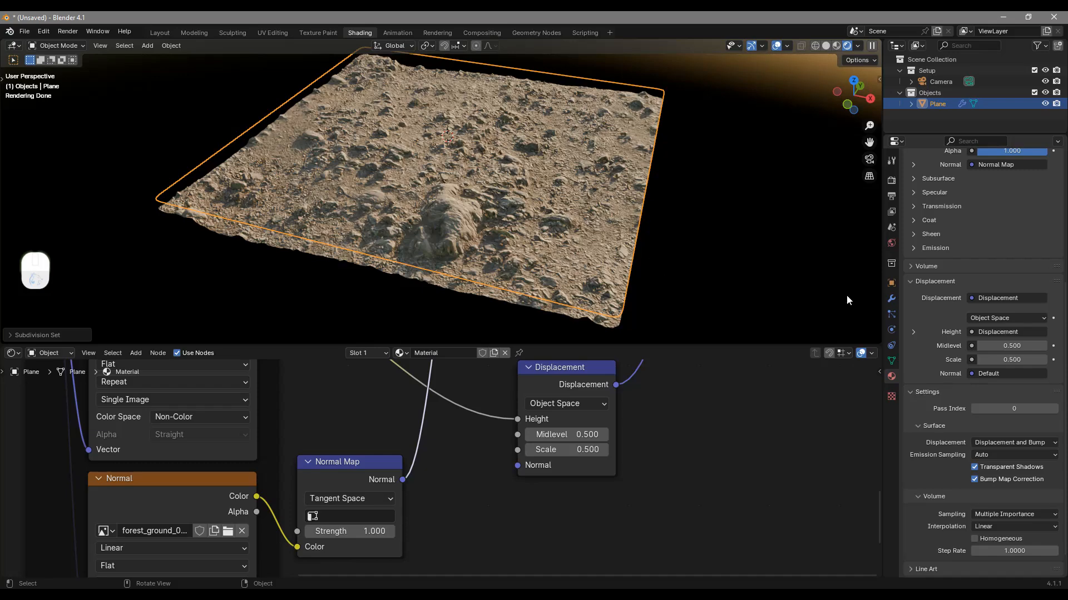
Set the Subdivision modifier's viewport level to 0 and deselect the plane
{"action": "left_click", "coordinate": [891, 299]}
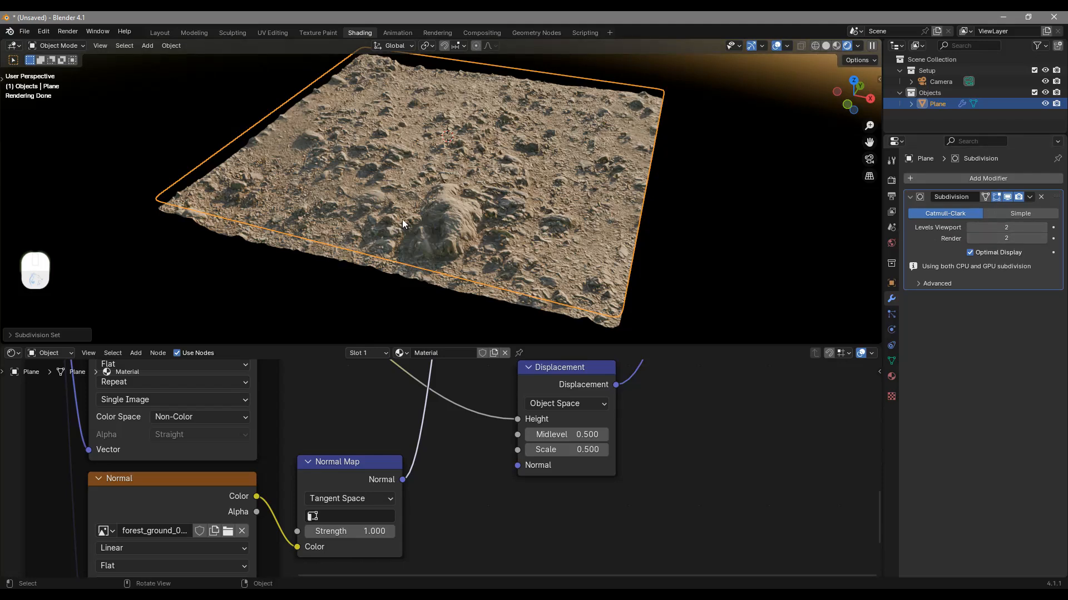
{"action": "left_click", "coordinate": [1004, 231]}
{"action": "type", "text": "0"}
{"action": "key", "text": "Return"}
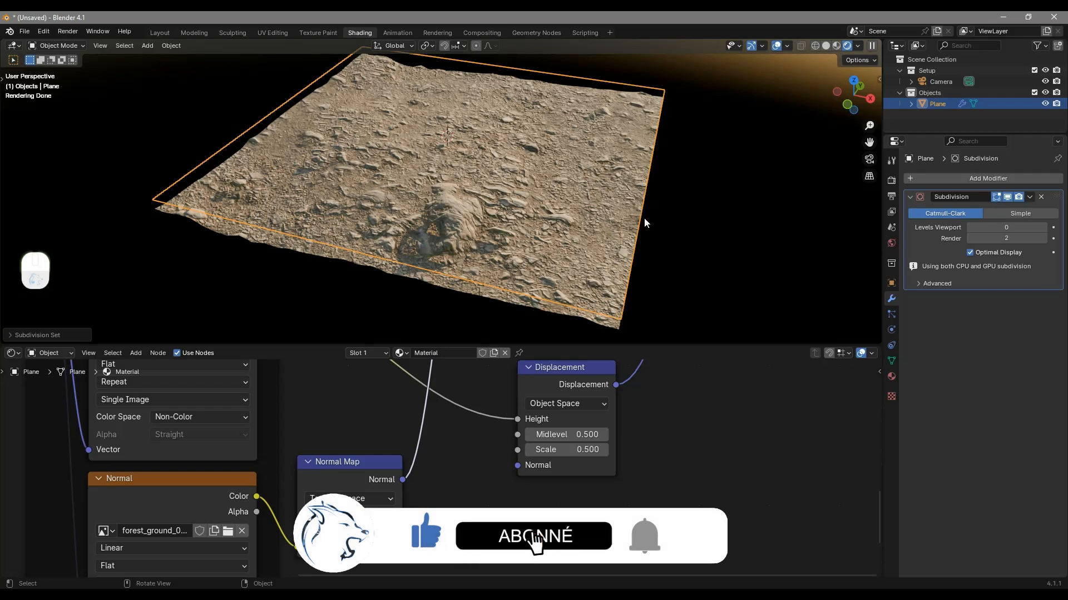
{"action": "scroll", "coordinate": [643, 218], "scroll_direction": "down", "scroll_amount": 4}
{"action": "left_click", "coordinate": [648, 191]}
{"action": "scroll", "coordinate": [445, 412], "scroll_direction": "down", "scroll_amount": 6}
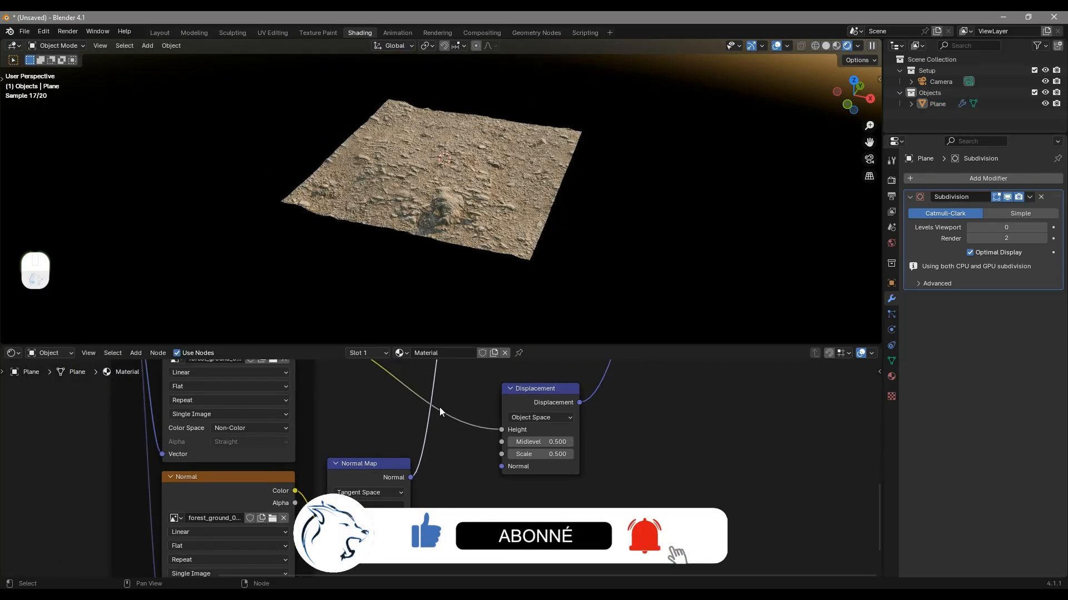
Duplicate the Principled BSDF node and place the copy well below the existing node tree
{"action": "middle_click_drag", "start_coordinate": [491, 432], "coordinate": [491, 444]}
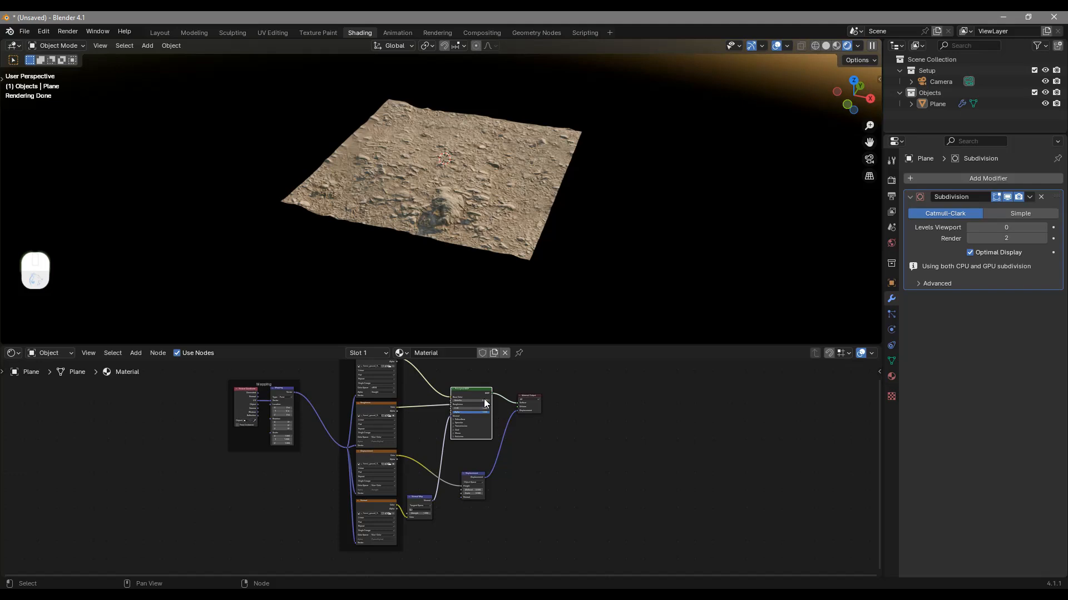
{"action": "left_click", "coordinate": [476, 392]}
{"action": "middle_click_drag", "start_coordinate": [490, 413], "coordinate": [484, 409]}
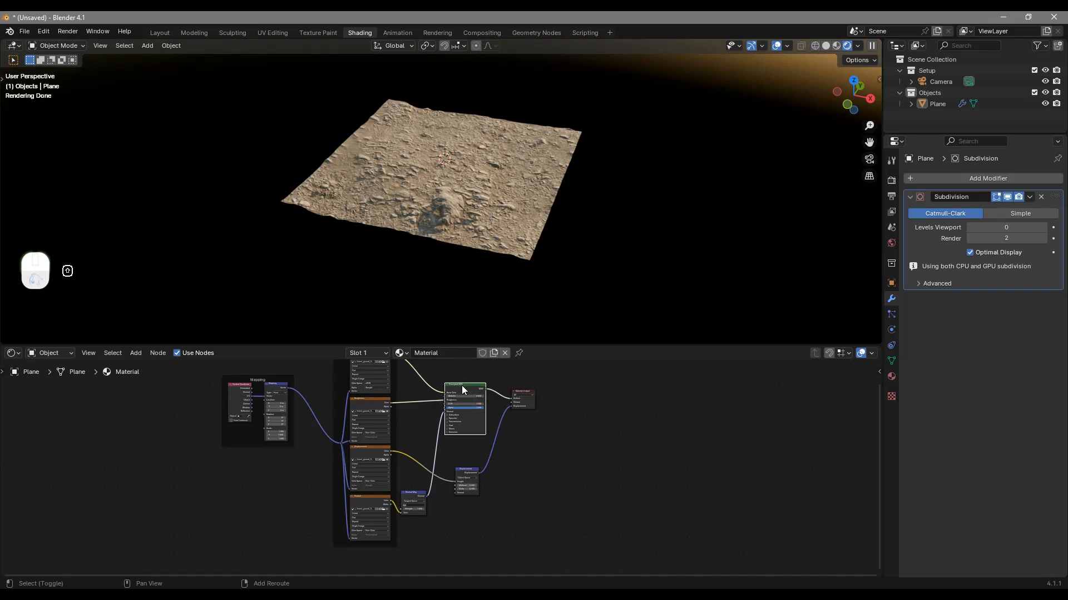
{"action": "key", "text": "shift+d"}
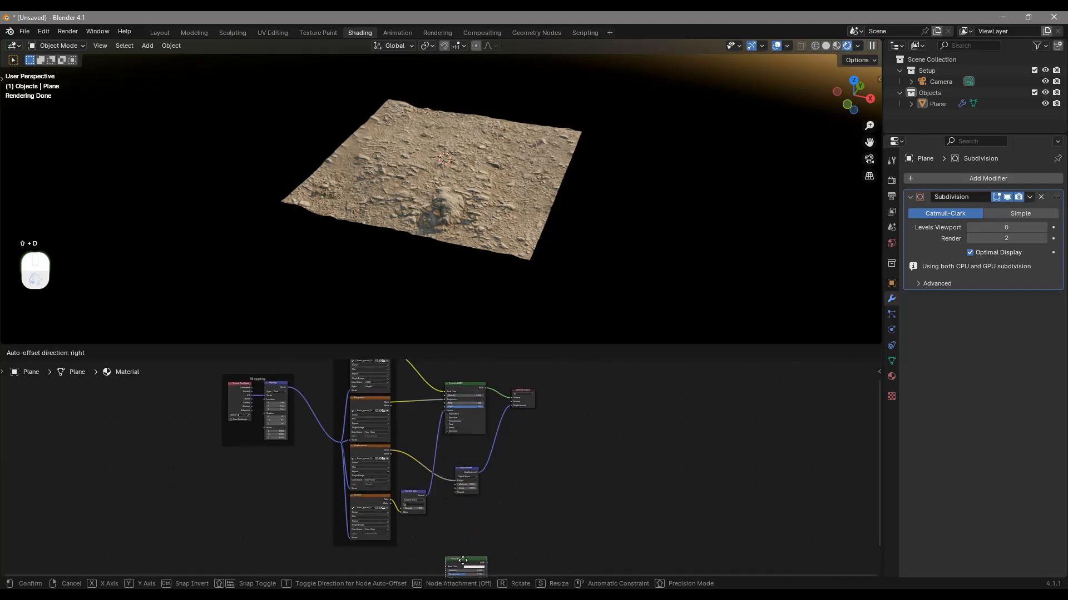
{"action": "left_click", "coordinate": [464, 556]}
{"action": "middle_click_drag", "start_coordinate": [477, 488], "coordinate": [475, 546]}
Move the Material Output node away from the shaders and combine both Principled BSDF nodes through a Mix Shader
{"action": "left_click_drag", "start_coordinate": [521, 409], "coordinate": [569, 477]}
{"action": "middle_click_drag", "start_coordinate": [569, 483], "coordinate": [585, 364]}
{"action": "middle_click_drag", "start_coordinate": [494, 452], "coordinate": [504, 499]}
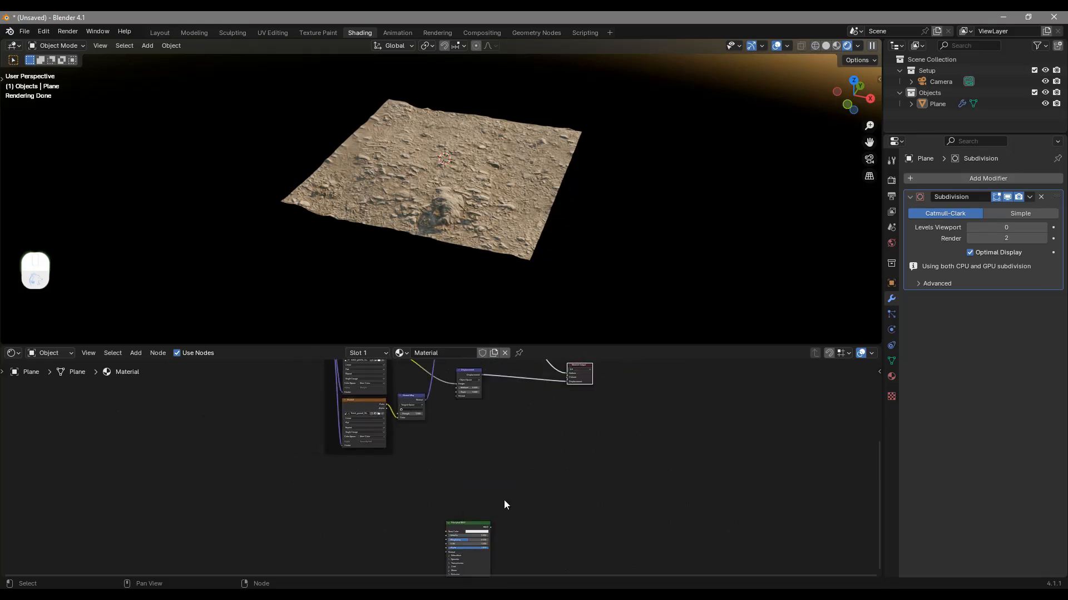
{"action": "scroll", "coordinate": [485, 475], "scroll_direction": "down", "scroll_amount": 5}
{"action": "scroll", "coordinate": [465, 373], "scroll_direction": "up", "scroll_amount": 3}
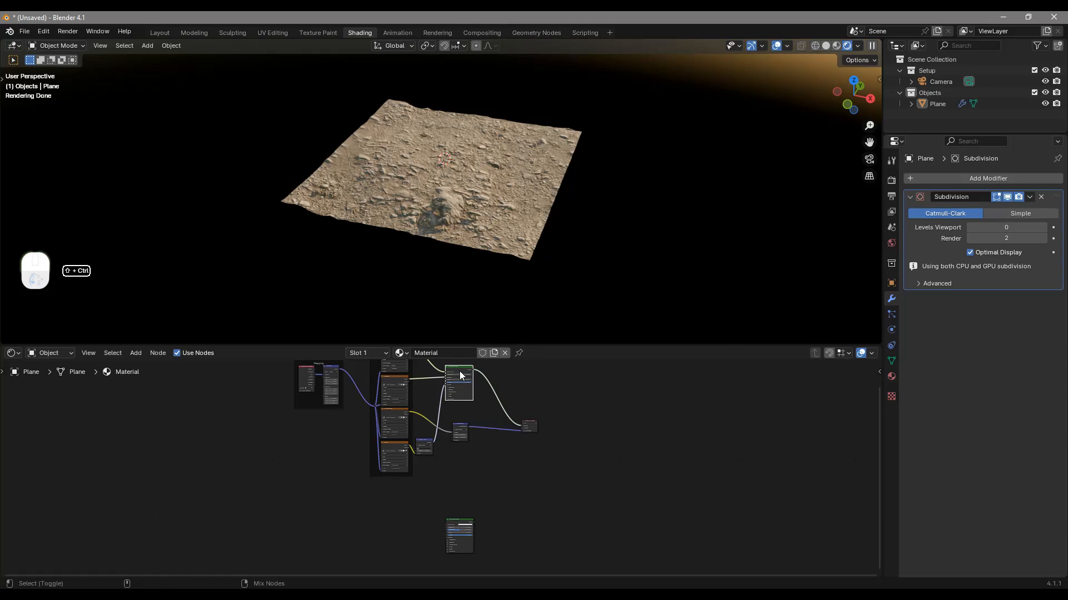
{"action": "right_click_drag", "start_coordinate": [460, 375], "coordinate": [467, 545], "text": "ctrl+shift"}
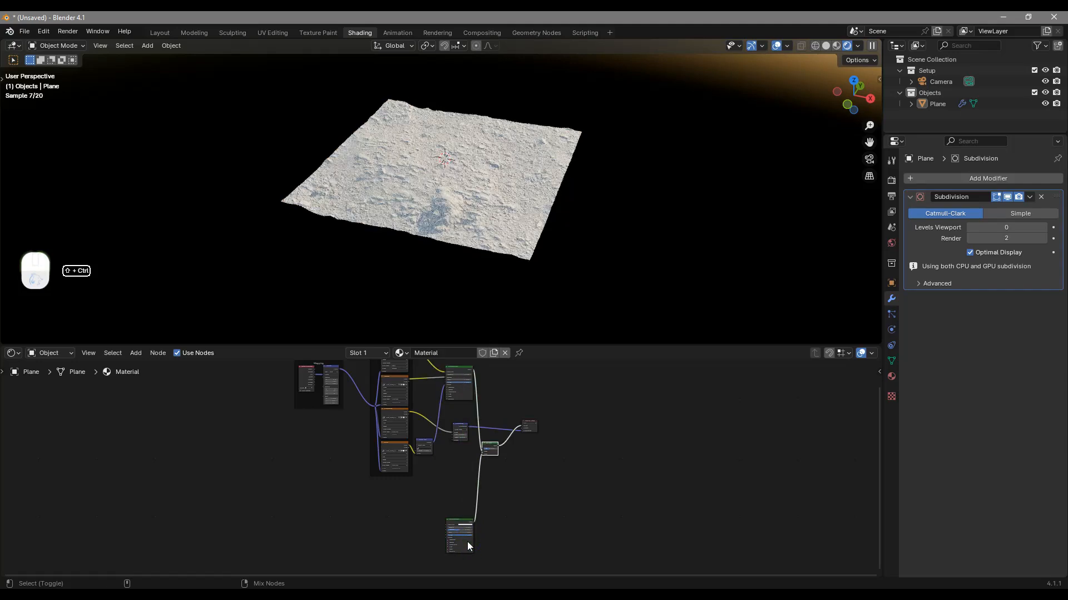
Move the Mix Shader up in front of the Material Output and shift the Material Output slightly farther away
{"action": "scroll", "coordinate": [504, 497], "scroll_direction": "up", "scroll_amount": 2}
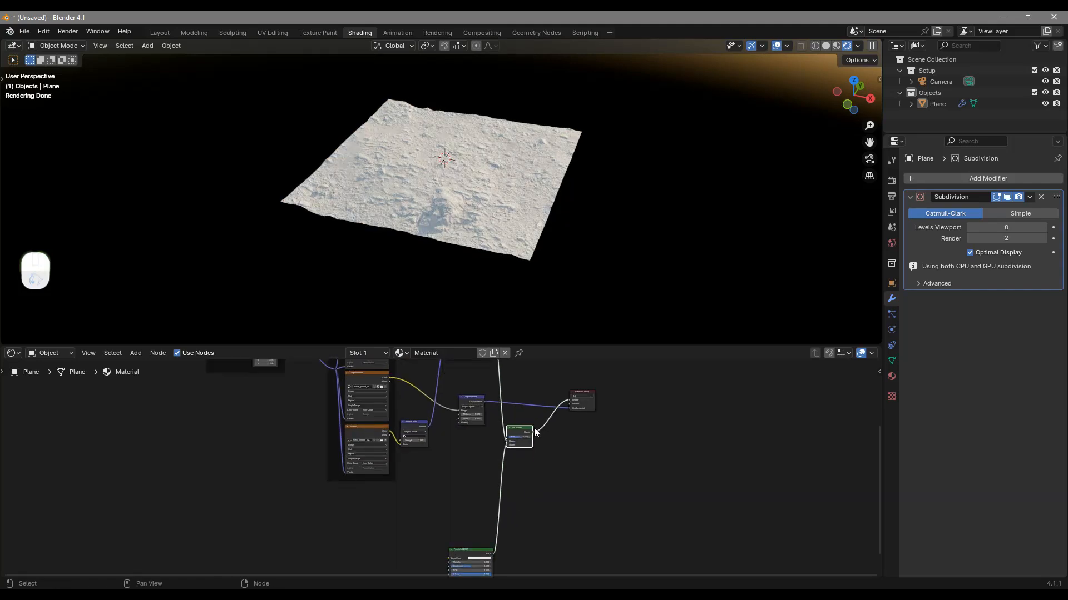
{"action": "scroll", "coordinate": [537, 427], "scroll_direction": "up", "scroll_amount": 2}
{"action": "left_click_drag", "start_coordinate": [459, 457], "coordinate": [491, 387]}
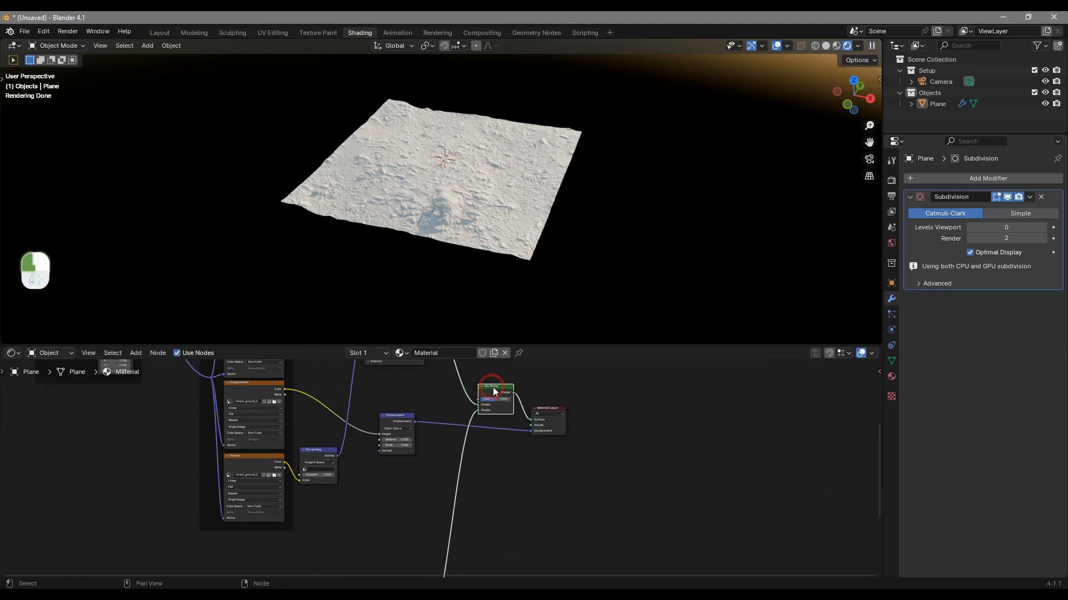
{"action": "left_click_drag", "start_coordinate": [549, 410], "coordinate": [573, 407]}
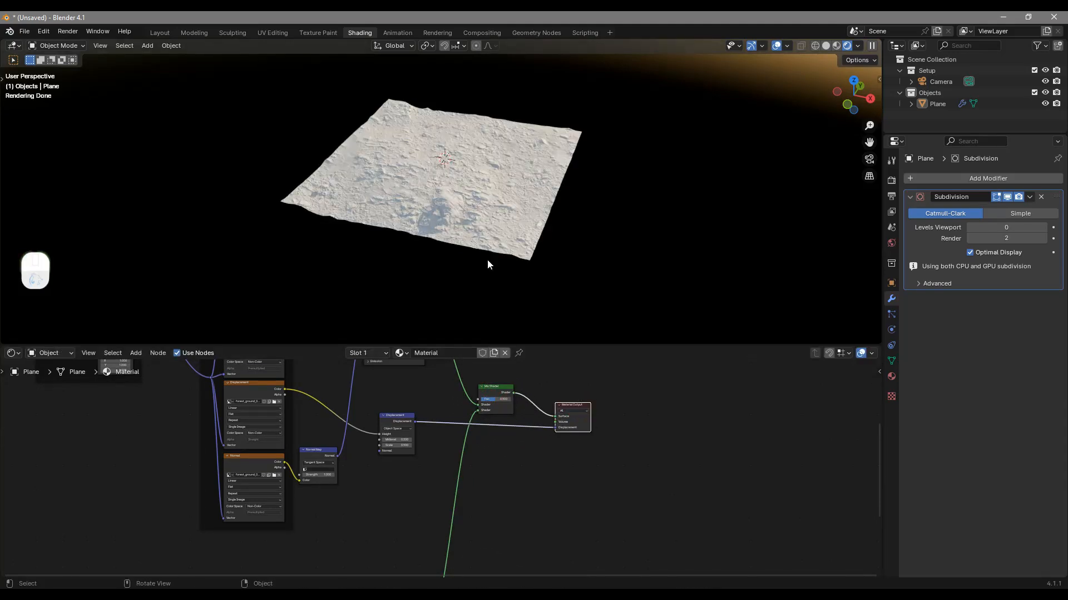
Compare the two shaders on the plane by setting the Mix Shader's factor to 0 and to 1
{"action": "scroll", "coordinate": [494, 220], "scroll_direction": "up", "scroll_amount": 2}
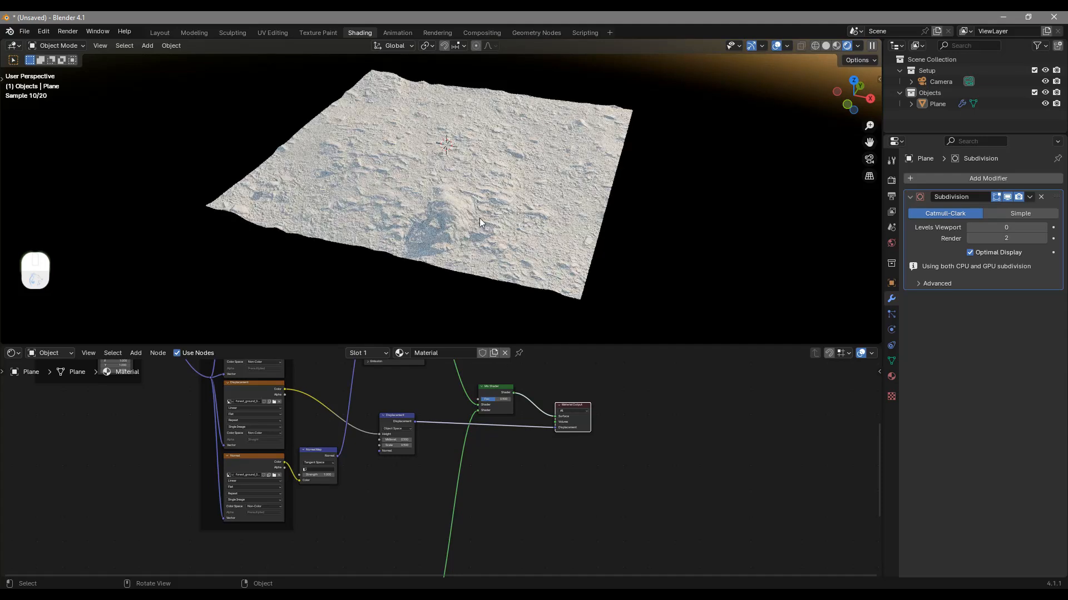
{"action": "middle_click_drag", "start_coordinate": [456, 543], "coordinate": [523, 344]}
{"action": "scroll", "coordinate": [461, 436], "scroll_direction": "down", "scroll_amount": 1}
{"action": "scroll", "coordinate": [460, 437], "scroll_direction": "down", "scroll_amount": 1}
{"action": "middle_click_drag", "start_coordinate": [469, 427], "coordinate": [414, 575]}
{"action": "scroll", "coordinate": [494, 437], "scroll_direction": "up", "scroll_amount": 4}
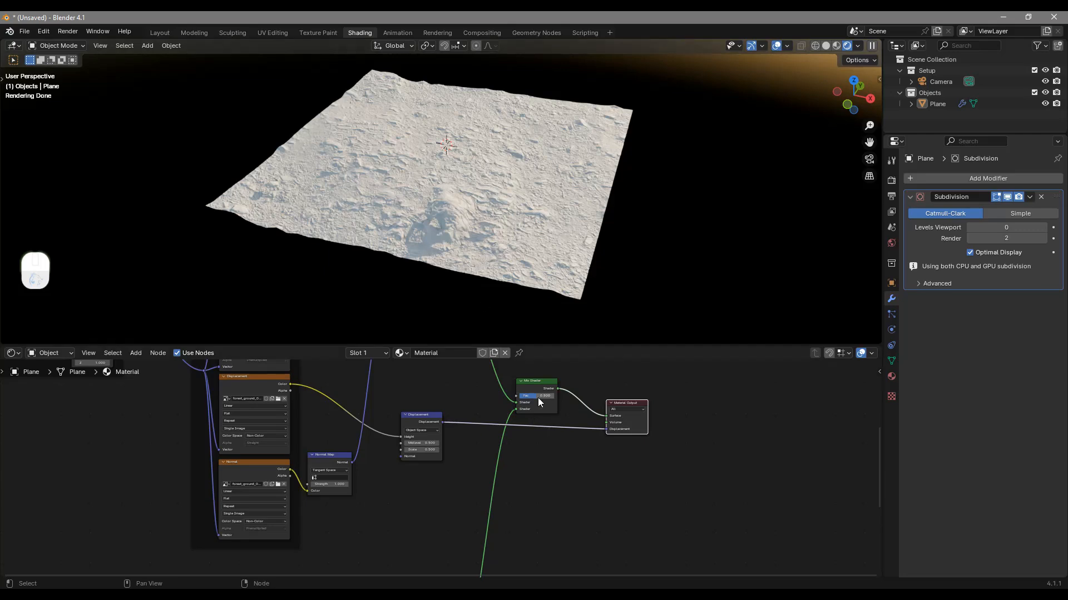
{"action": "left_click_drag", "start_coordinate": [542, 394], "coordinate": [502, 388]}
{"action": "scroll", "coordinate": [538, 394], "scroll_direction": "up", "scroll_amount": 2}
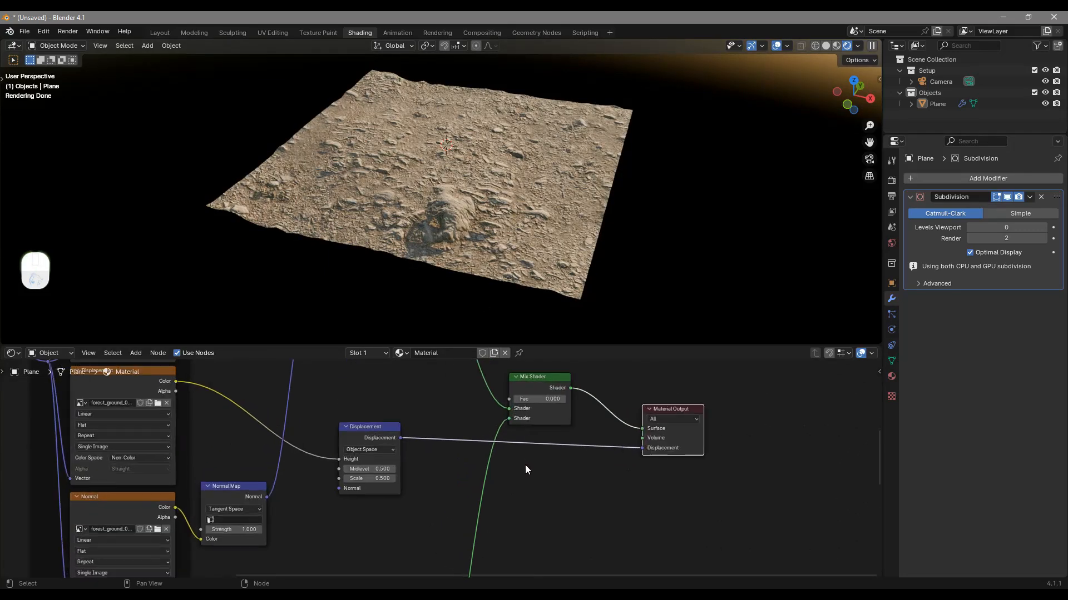
{"action": "middle_click_drag", "start_coordinate": [520, 473], "coordinate": [609, 599]}
{"action": "left_click_drag", "start_coordinate": [435, 417], "coordinate": [433, 414]}
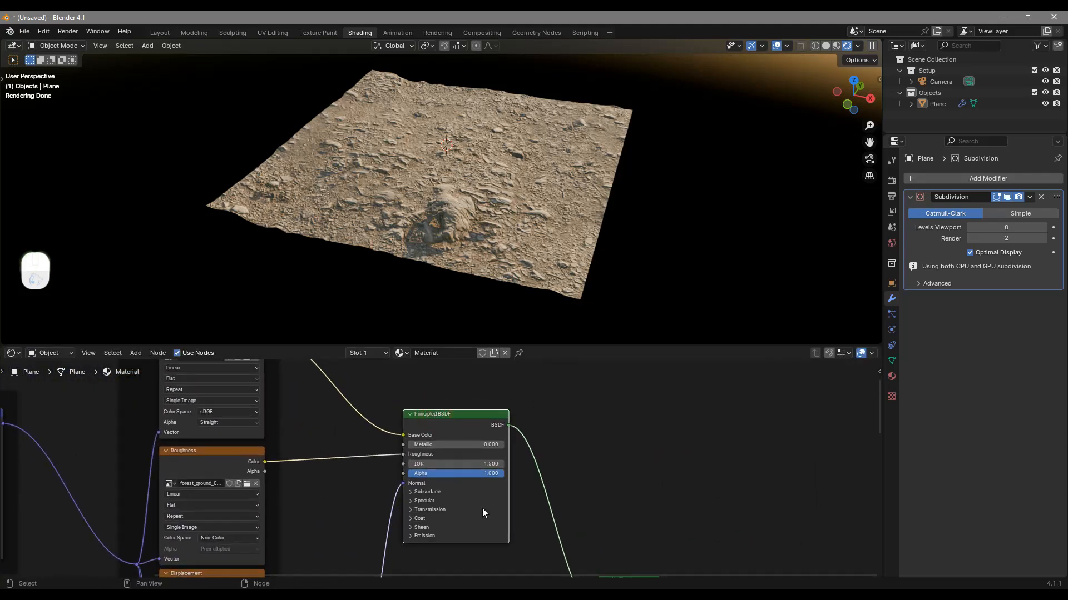
{"action": "middle_click_drag", "start_coordinate": [525, 510], "coordinate": [422, 342]}
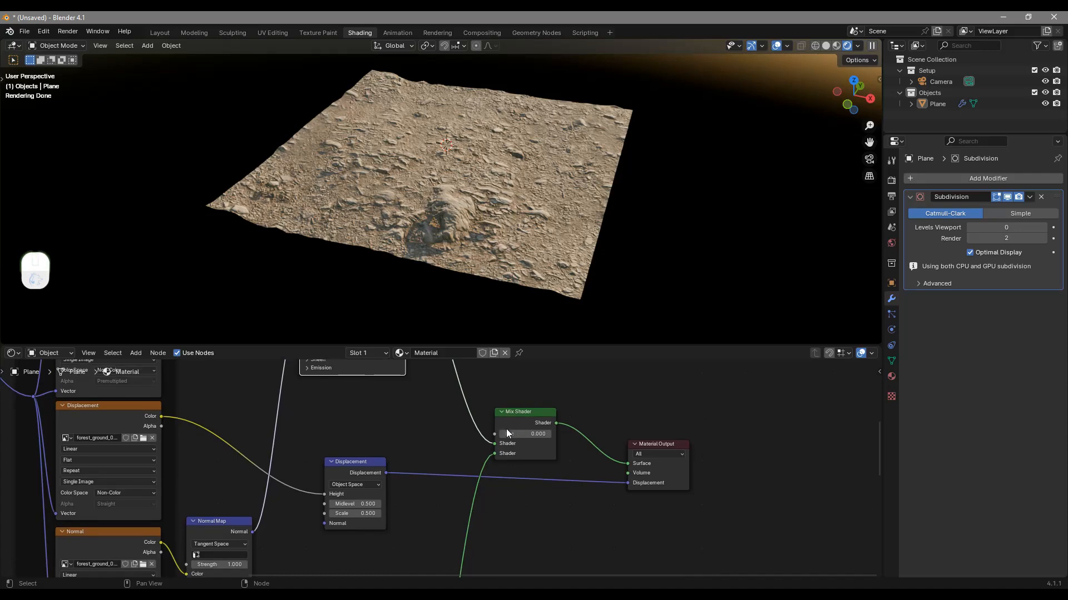
{"action": "left_click_drag", "start_coordinate": [513, 434], "coordinate": [589, 436]}
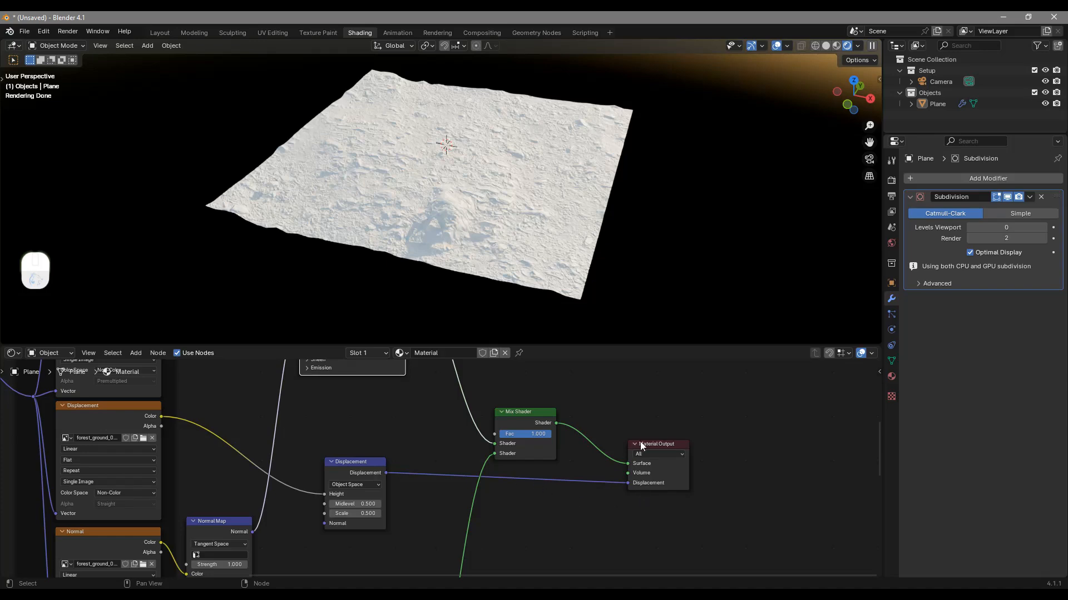
Nudge the Material Output node upward and set the Mix Shader's factor to about halfway between both shaders
{"action": "left_click_drag", "start_coordinate": [638, 444], "coordinate": [638, 436]}
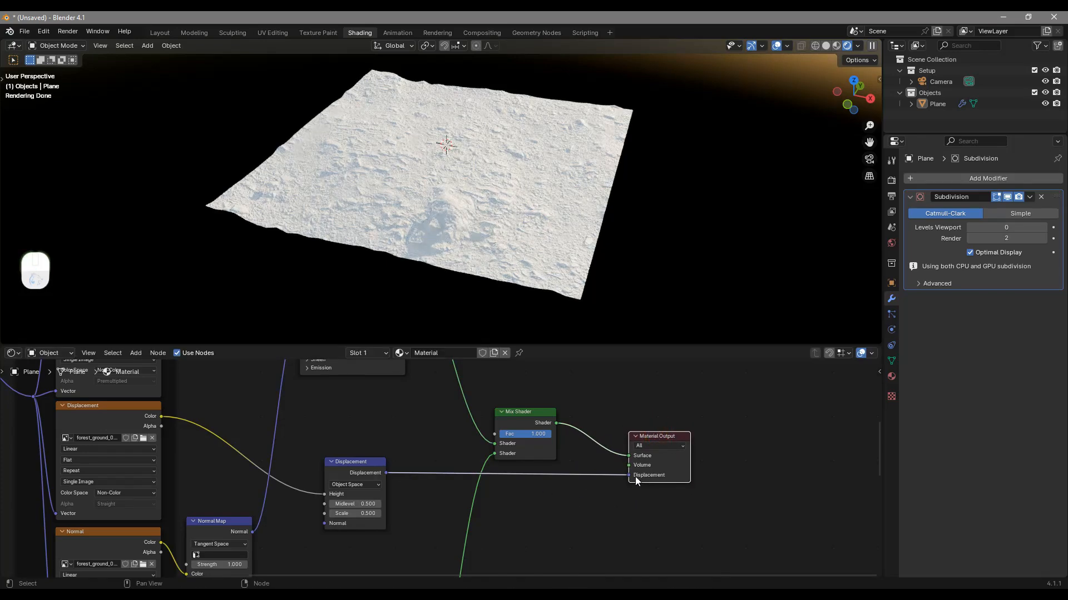
{"action": "left_click", "coordinate": [512, 415]}
{"action": "left_click_drag", "start_coordinate": [537, 435], "coordinate": [511, 434]}
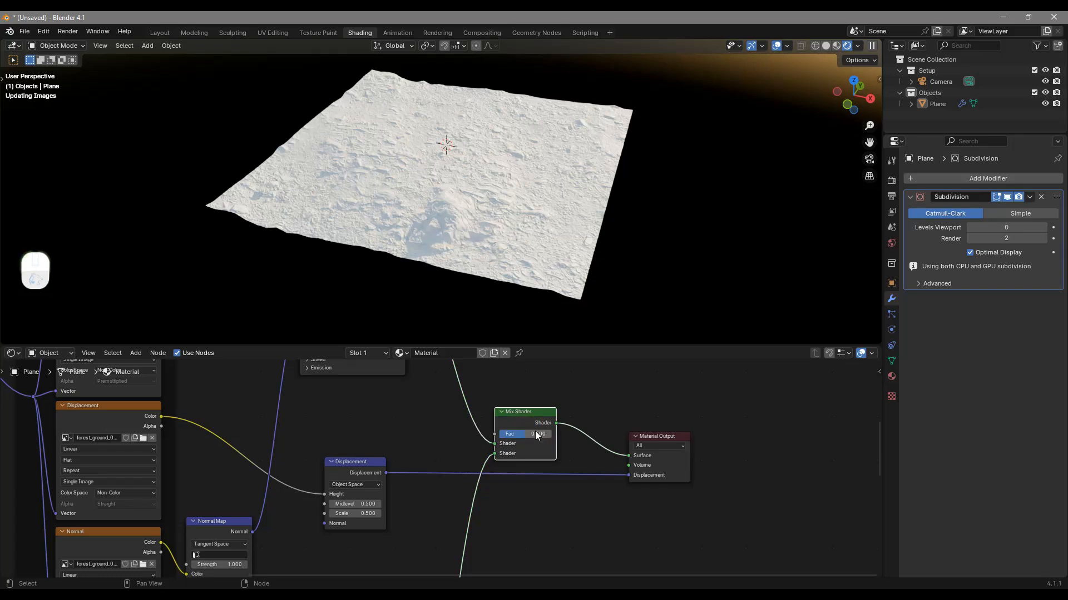
Load all four brown_mud_leaves_01 texture maps onto the duplicated Principled BSDF with Node Wrangler's Principled Texture Setup
{"action": "scroll", "coordinate": [528, 444], "scroll_direction": "down", "scroll_amount": 6}
{"action": "middle_click_drag", "start_coordinate": [364, 510], "coordinate": [522, 459]}
{"action": "left_click_drag", "start_coordinate": [523, 459], "coordinate": [529, 434]}
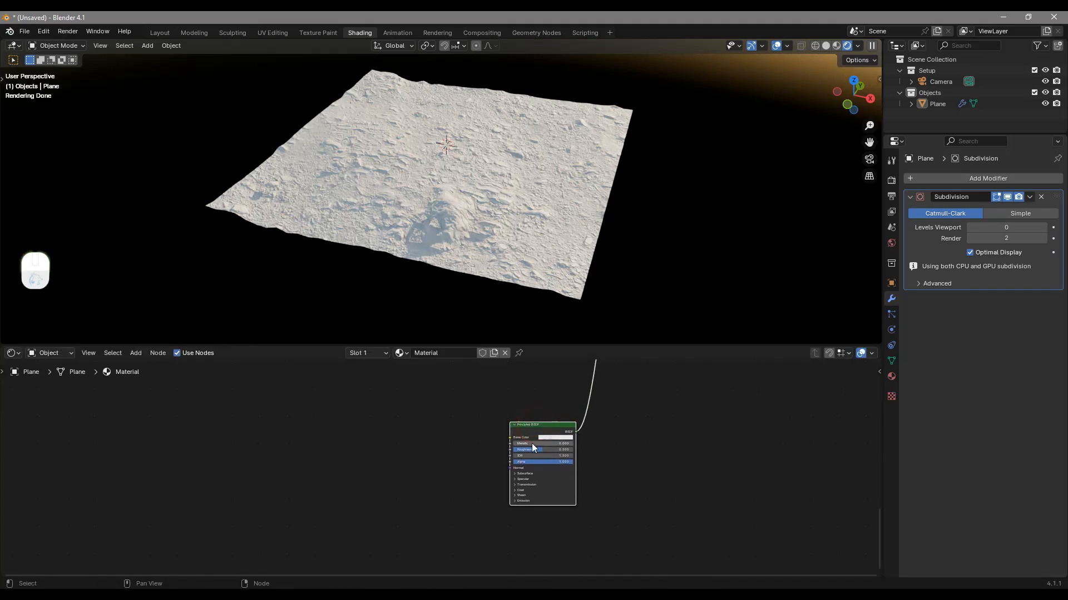
{"action": "scroll", "coordinate": [532, 443], "scroll_direction": "up", "scroll_amount": 8}
{"action": "middle_click_drag", "start_coordinate": [614, 417], "coordinate": [488, 455]}
{"action": "scroll", "coordinate": [488, 454], "scroll_direction": "down", "scroll_amount": 6}
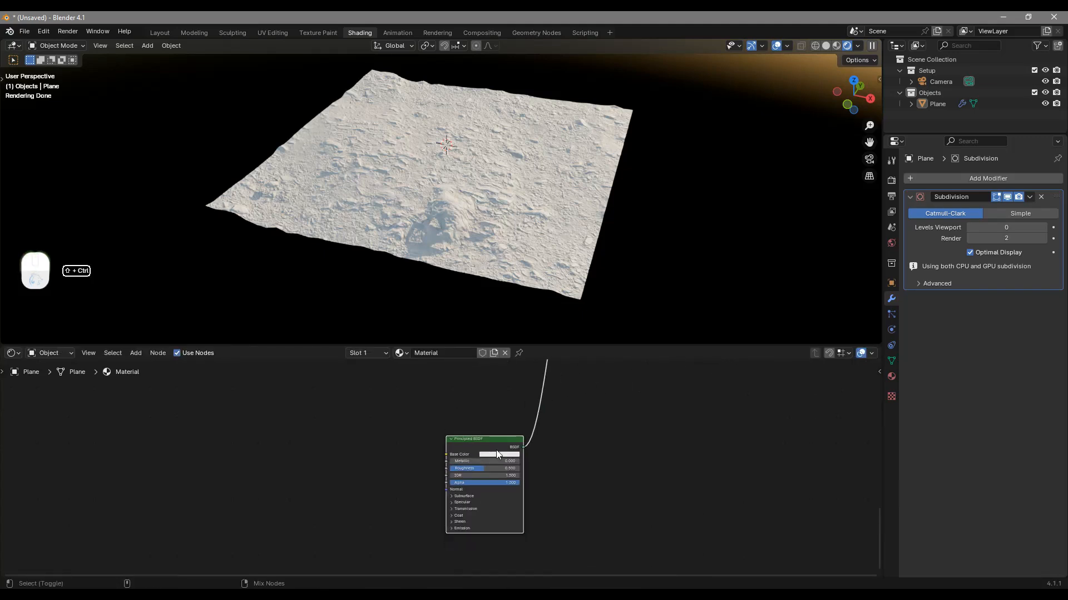
{"action": "key", "text": "ctrl+shift+t"}
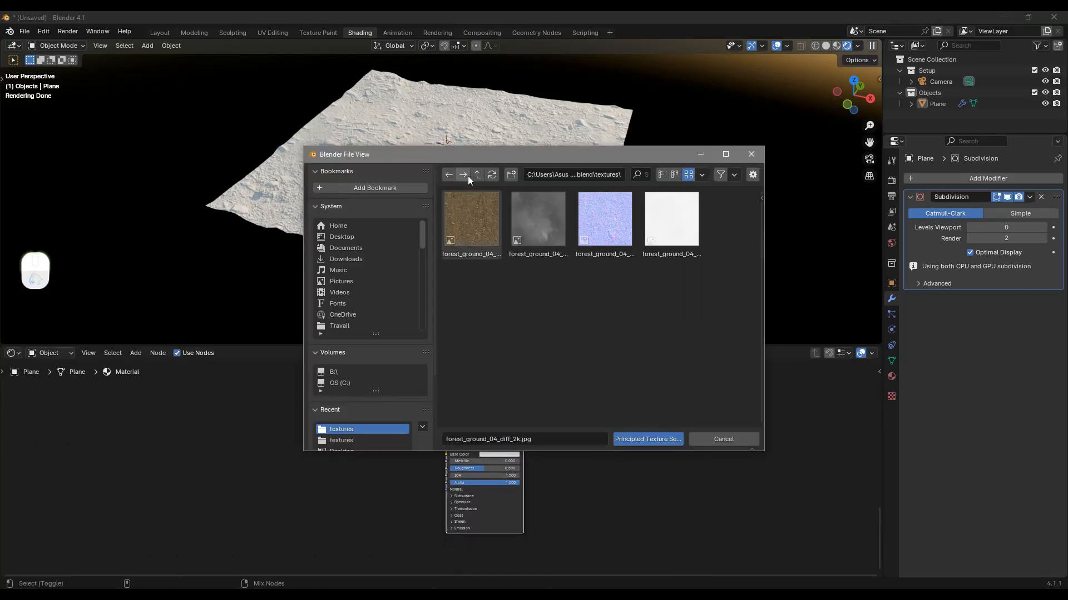
{"action": "left_click", "coordinate": [480, 174]}
{"action": "left_click", "coordinate": [478, 175]}
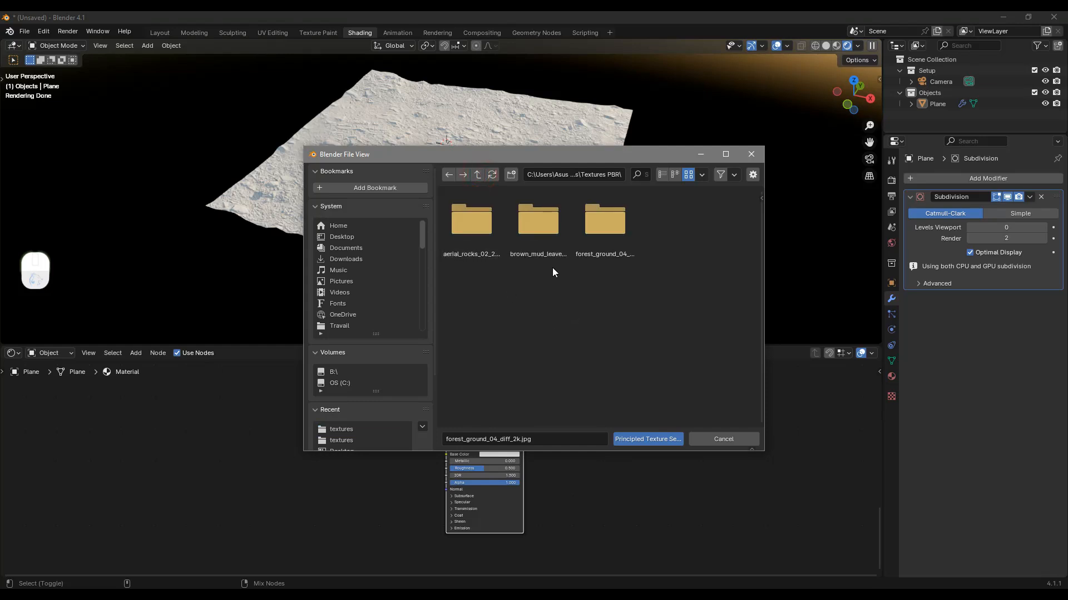
{"action": "left_click", "coordinate": [552, 240]}
{"action": "double_click", "coordinate": [541, 228]}
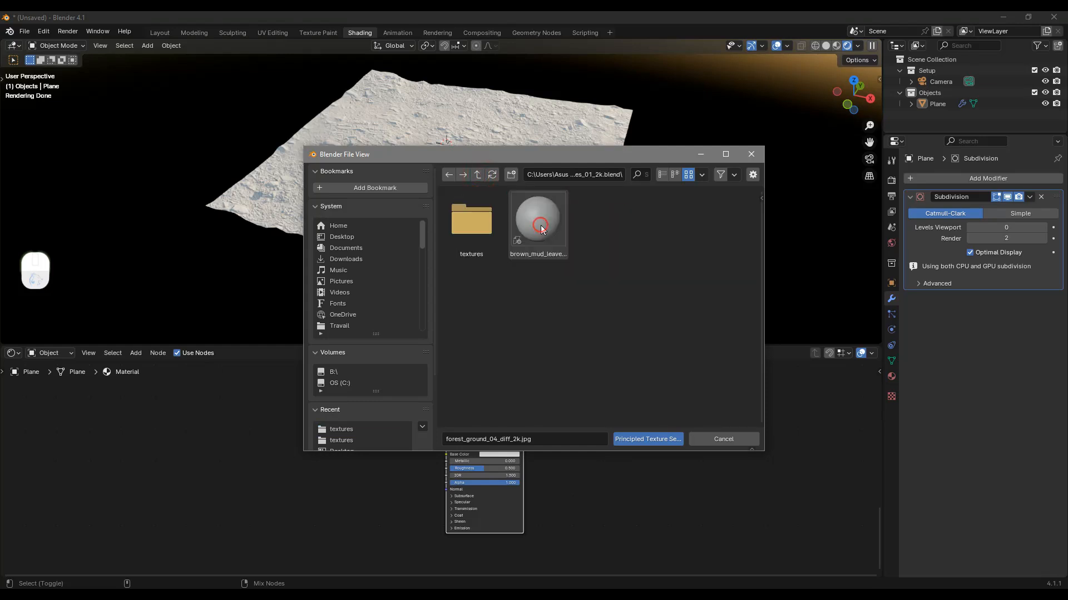
{"action": "double_click", "coordinate": [479, 222]}
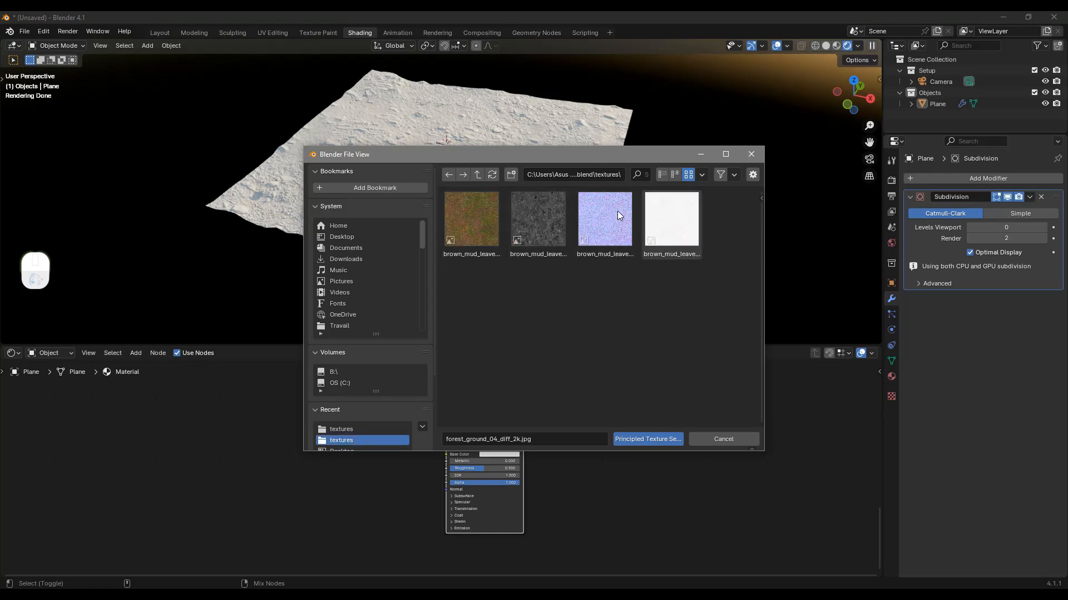
{"action": "left_click_drag", "start_coordinate": [653, 296], "coordinate": [459, 250]}
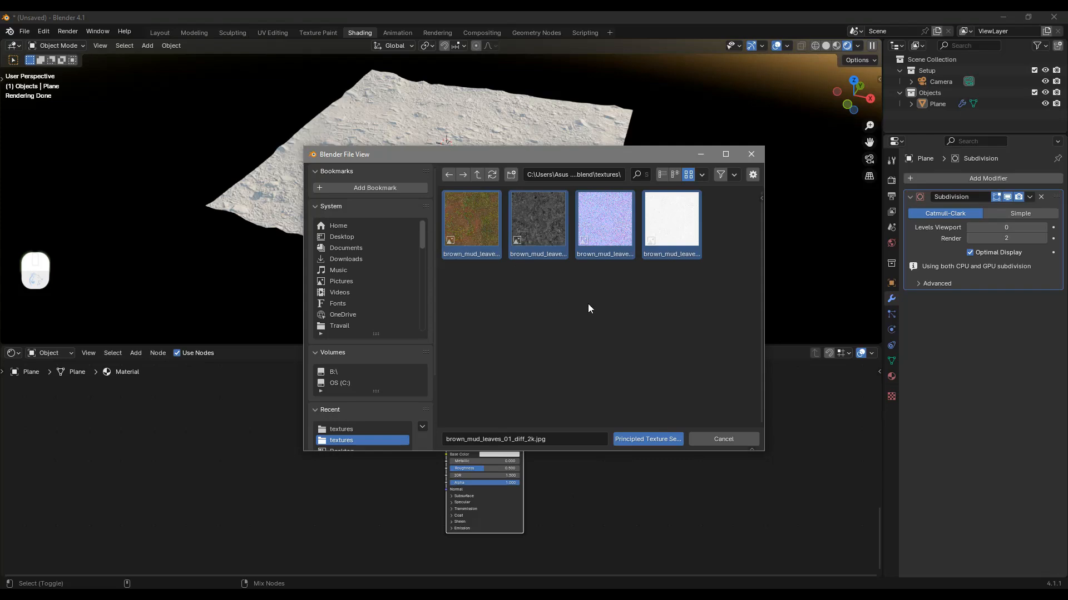
{"action": "left_click", "coordinate": [647, 440]}
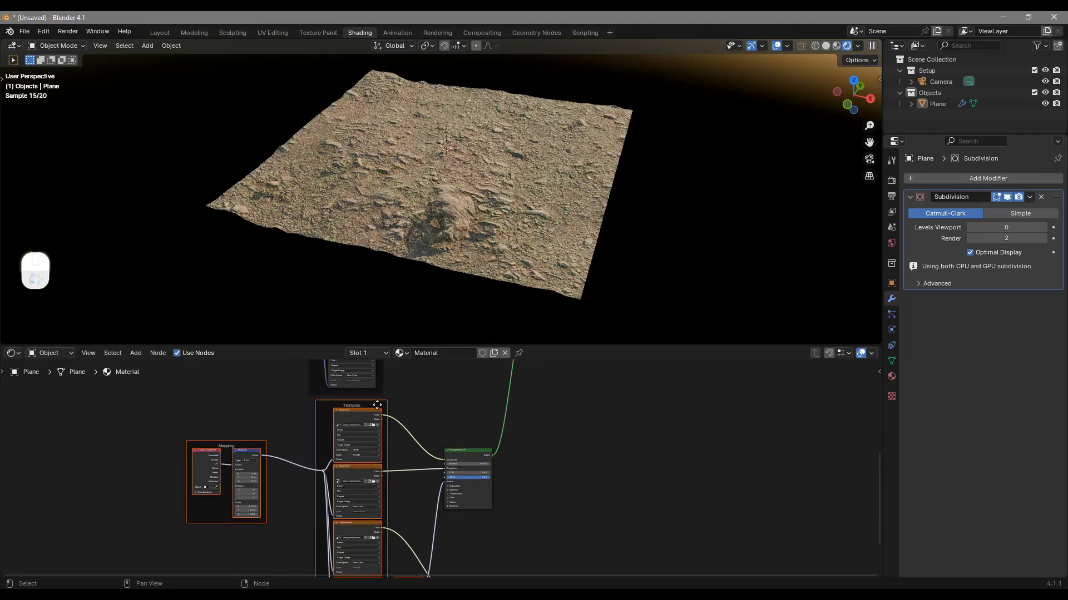
Delete the new texture set's own Mapping frame with its Texture Coordinate and Mapping nodes
{"action": "middle_click_drag", "start_coordinate": [302, 433], "coordinate": [378, 451]}
{"action": "scroll", "coordinate": [378, 406], "scroll_direction": "down", "scroll_amount": 4}
{"action": "middle_click_drag", "start_coordinate": [347, 406], "coordinate": [416, 556]}
{"action": "scroll", "coordinate": [397, 429], "scroll_direction": "up", "scroll_amount": 3}
{"action": "middle_click_drag", "start_coordinate": [411, 507], "coordinate": [404, 378]}
{"action": "left_click_drag", "start_coordinate": [435, 441], "coordinate": [292, 511]}
{"action": "key", "text": "Delete"}
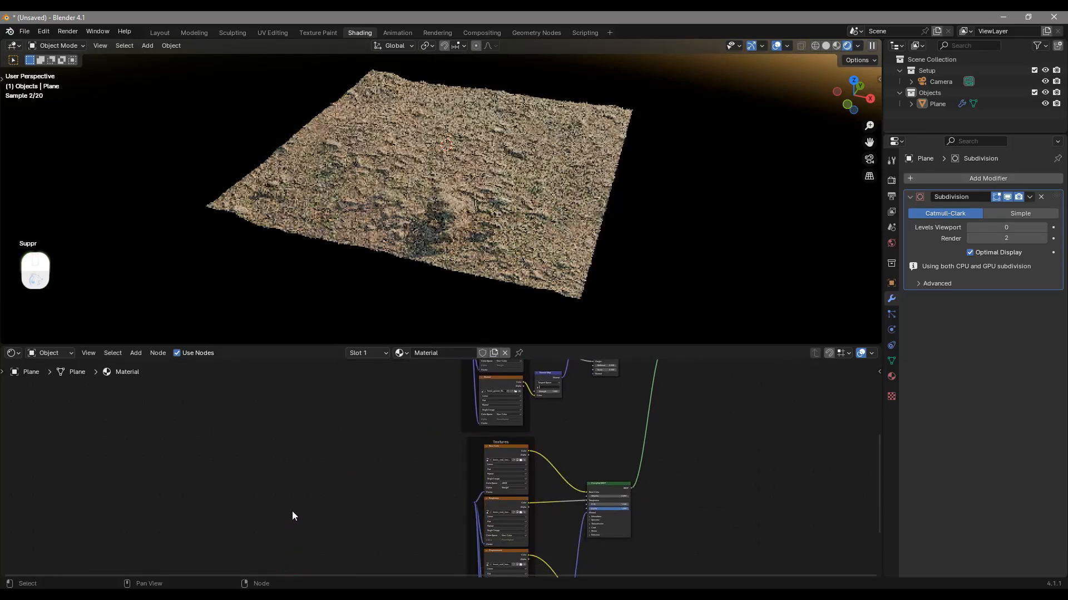
Connect the original Mapping node's Vector output to the brown mud texture set and move the Mapping frame between both texture sets
{"action": "middle_click_drag", "start_coordinate": [412, 453], "coordinate": [423, 429]}
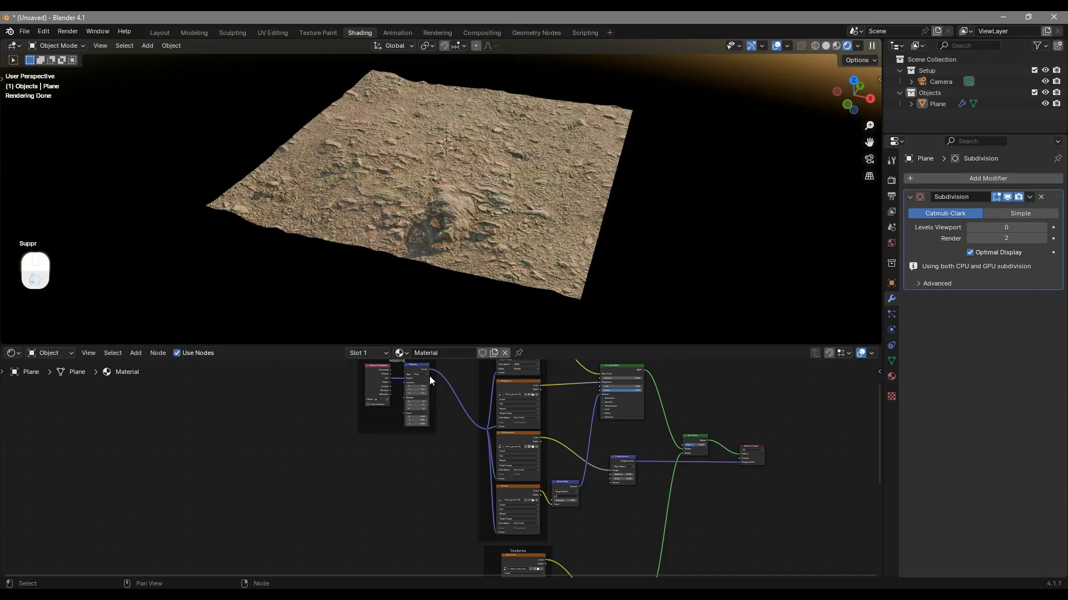
{"action": "left_click_drag", "start_coordinate": [428, 368], "coordinate": [490, 533]}
{"action": "middle_click_drag", "start_coordinate": [465, 523], "coordinate": [445, 519]}
{"action": "middle_click_drag", "start_coordinate": [417, 462], "coordinate": [428, 573]}
{"action": "left_click_drag", "start_coordinate": [429, 514], "coordinate": [373, 466]}
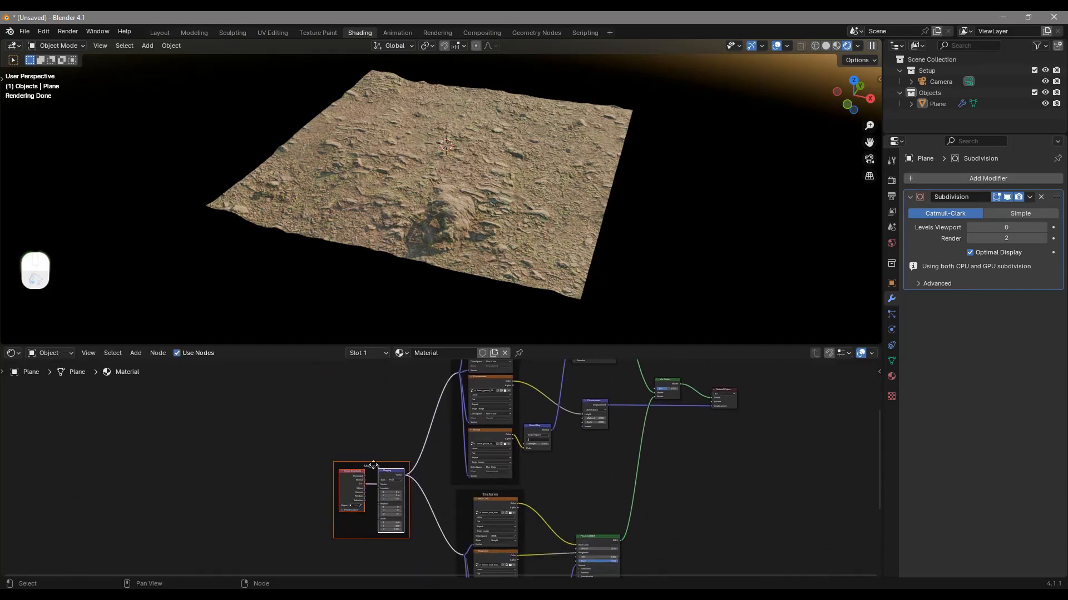
{"action": "middle_click_drag", "start_coordinate": [435, 507], "coordinate": [378, 463]}
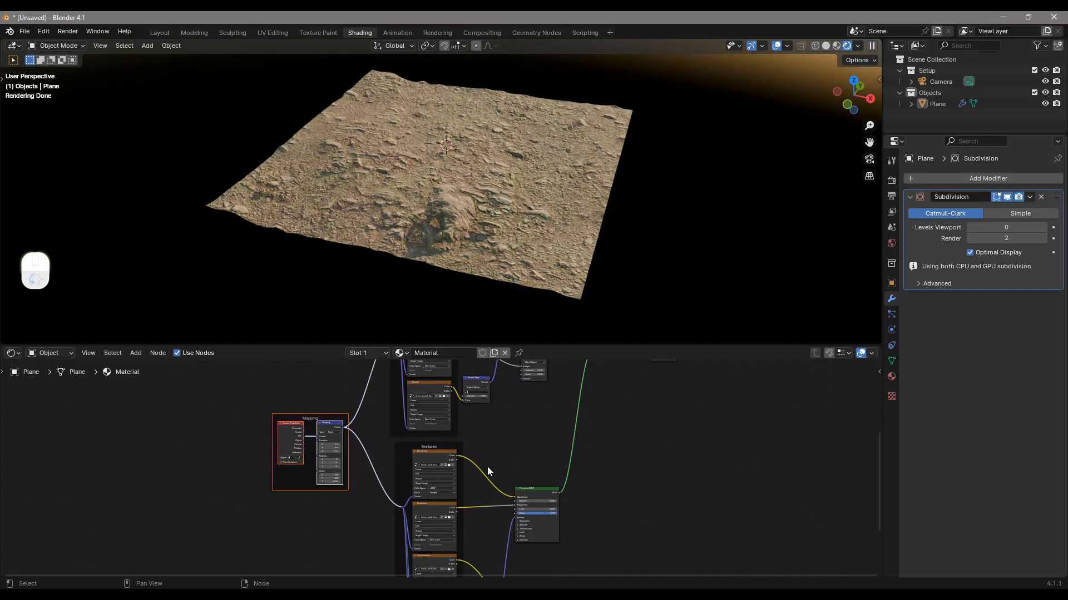
Move the second set's Displacement node up beneath its Principled BSDF node
{"action": "scroll", "coordinate": [515, 443], "scroll_direction": "down", "scroll_amount": 6}
{"action": "scroll", "coordinate": [515, 442], "scroll_direction": "up", "scroll_amount": 4}
{"action": "middle_click_drag", "start_coordinate": [607, 538], "coordinate": [570, 414]}
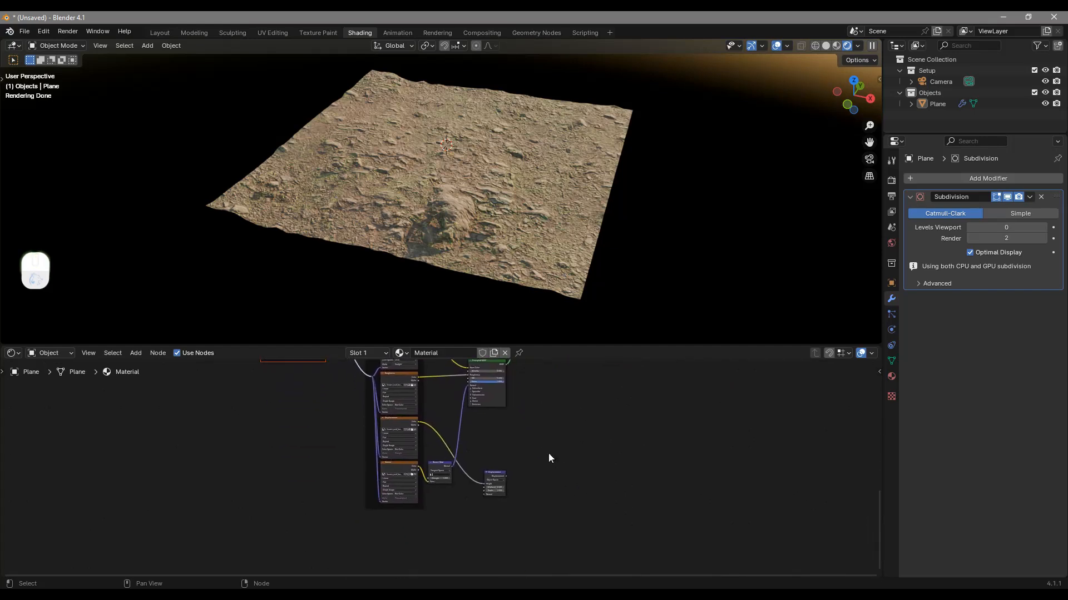
{"action": "left_click", "coordinate": [494, 474]}
{"action": "left_click_drag", "start_coordinate": [494, 474], "coordinate": [495, 431]}
{"action": "middle_click_drag", "start_coordinate": [541, 428], "coordinate": [505, 494]}
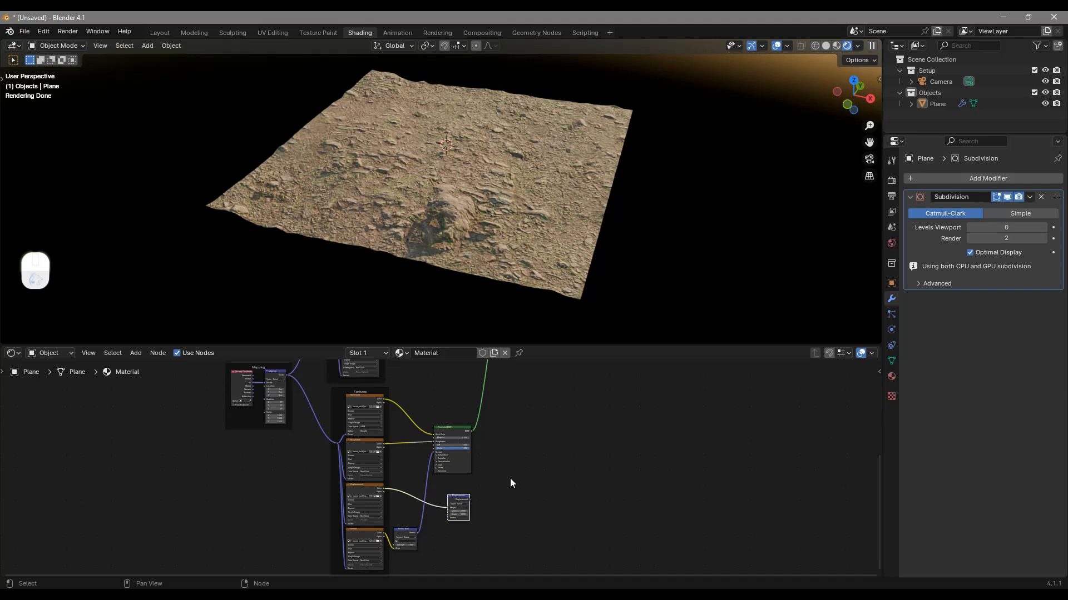
Move the Mix Shader and Material Output nodes together farther away from the two shader branches and select the Mix Shader
{"action": "middle_click_drag", "start_coordinate": [521, 426], "coordinate": [537, 514]}
{"action": "left_click_drag", "start_coordinate": [659, 389], "coordinate": [524, 436]}
{"action": "left_click_drag", "start_coordinate": [532, 381], "coordinate": [701, 397]}
{"action": "left_click_drag", "start_coordinate": [627, 388], "coordinate": [632, 373]}
{"action": "left_click", "coordinate": [628, 372]}
{"action": "left_click", "coordinate": [629, 384]}
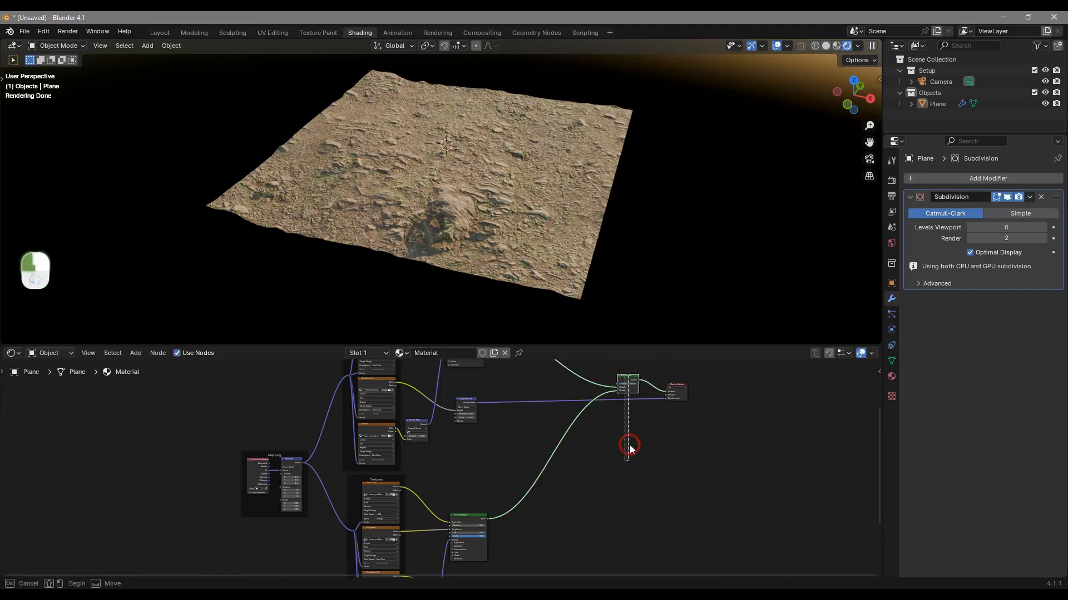
Move the Mix Shader node down, level with the brown mud set's Principled BSDF
{"action": "left_click_drag", "start_coordinate": [628, 377], "coordinate": [617, 503]}
{"action": "middle_click_drag", "start_coordinate": [617, 503], "coordinate": [561, 469]}
{"action": "scroll", "coordinate": [558, 471], "scroll_direction": "up", "scroll_amount": 5}
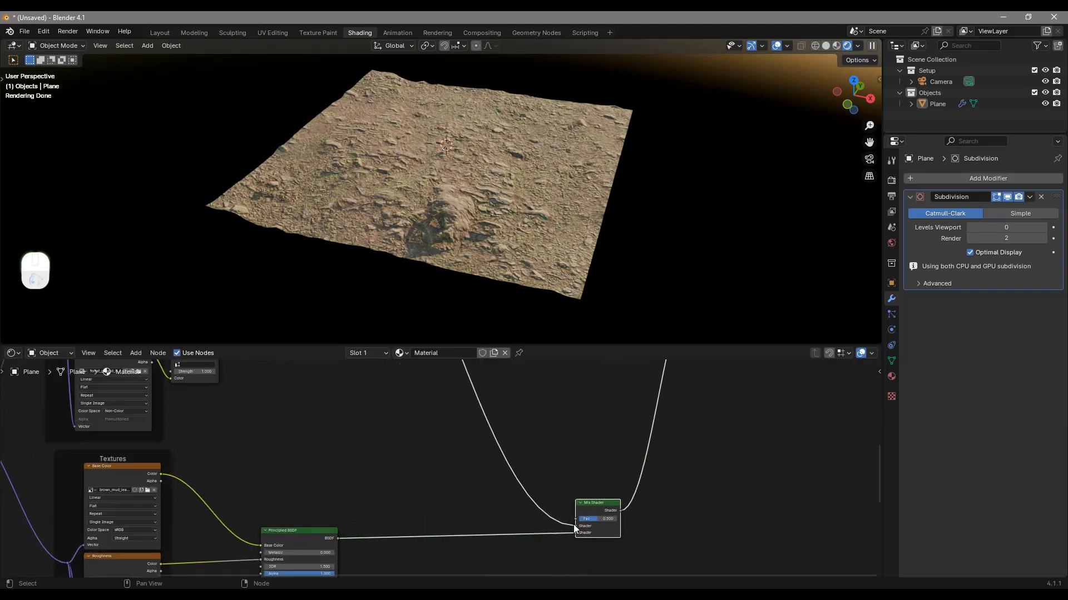
{"action": "left_click_drag", "start_coordinate": [615, 466], "coordinate": [611, 468]}
Add a Noise Texture node above the brown mud set's Principled BSDF
{"action": "scroll", "coordinate": [558, 445], "scroll_direction": "down", "scroll_amount": 2}
{"action": "scroll", "coordinate": [518, 185], "scroll_direction": "down", "scroll_amount": 1}
{"action": "scroll", "coordinate": [518, 188], "scroll_direction": "up", "scroll_amount": 1}
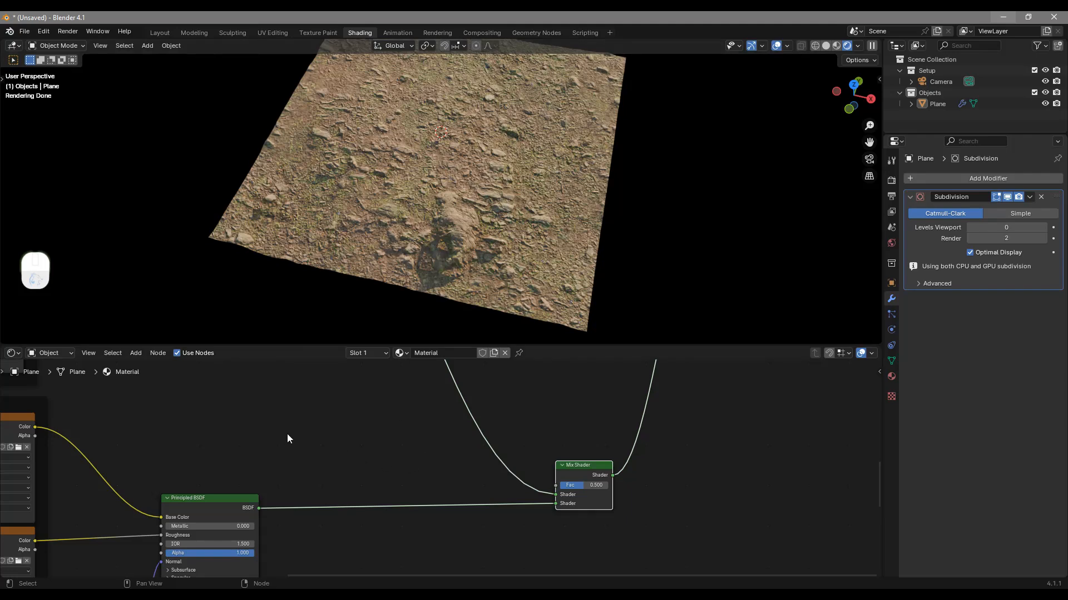
{"action": "middle_click_drag", "start_coordinate": [367, 469], "coordinate": [451, 478]}
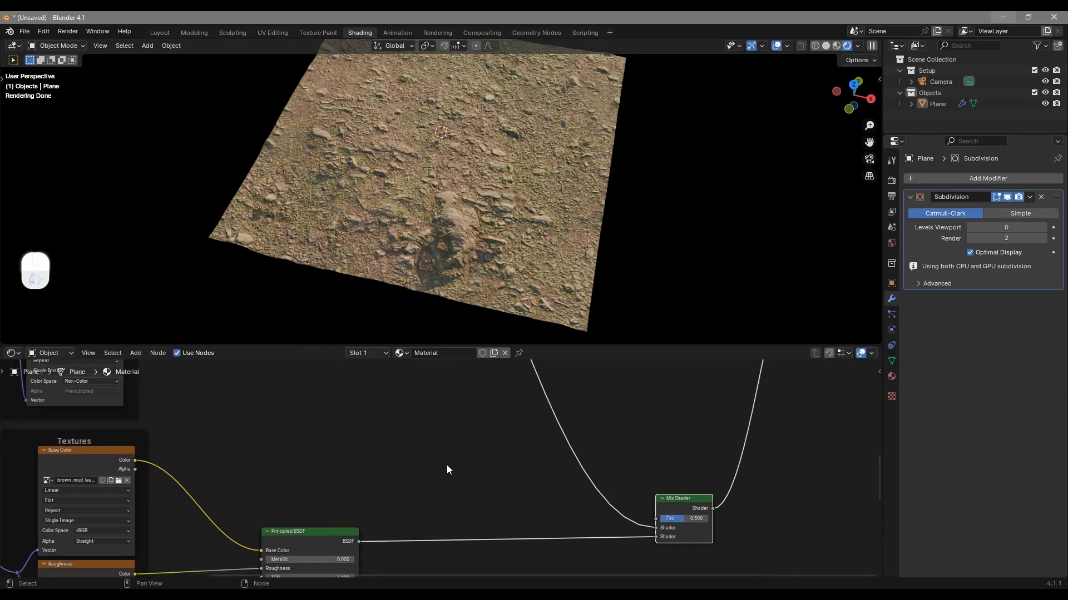
{"action": "key", "text": "shift"}
{"action": "key", "text": "shift+a"}
{"action": "mouse_move", "coordinate": [453, 432]}
{"action": "type", "text": "noise"}
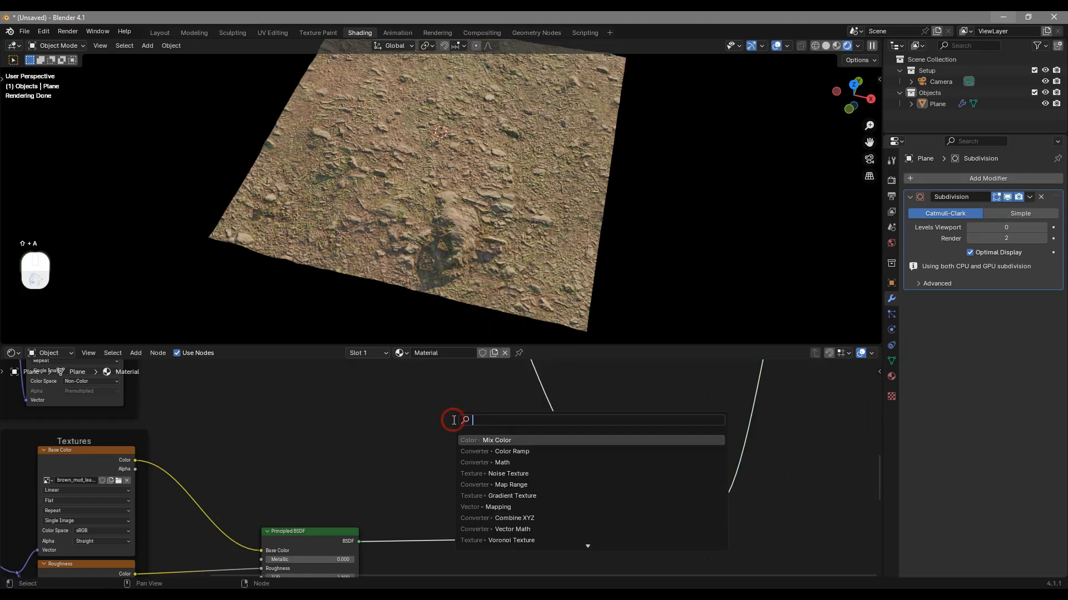
{"action": "key", "text": "Return"}
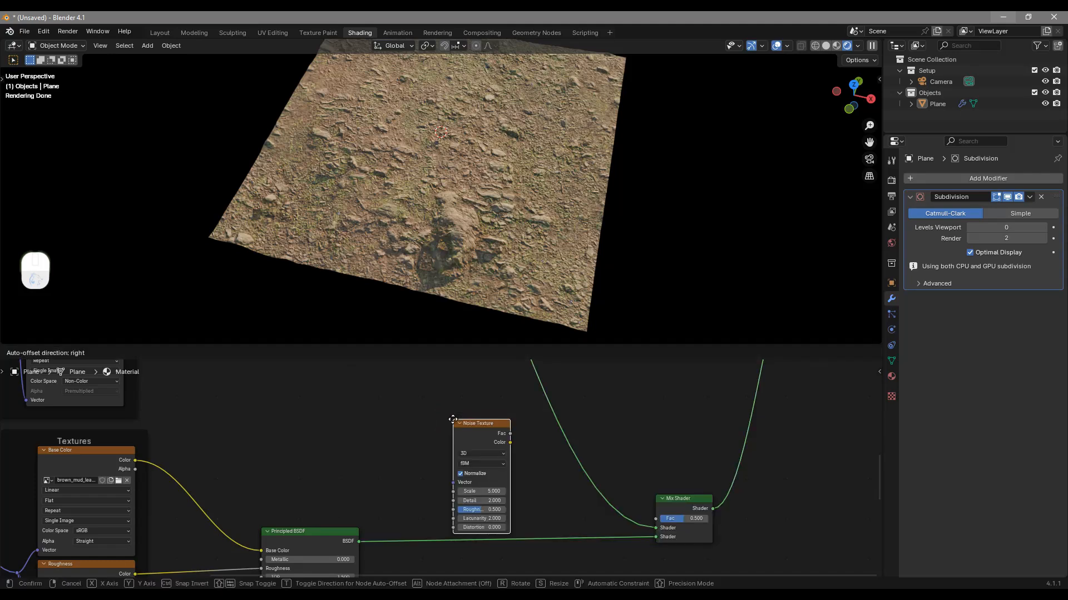
{"action": "left_click", "coordinate": [259, 432]}
Connect the Mapping node's Vector output to the Noise Texture's Vector input
{"action": "middle_click_drag", "start_coordinate": [328, 498], "coordinate": [575, 475]}
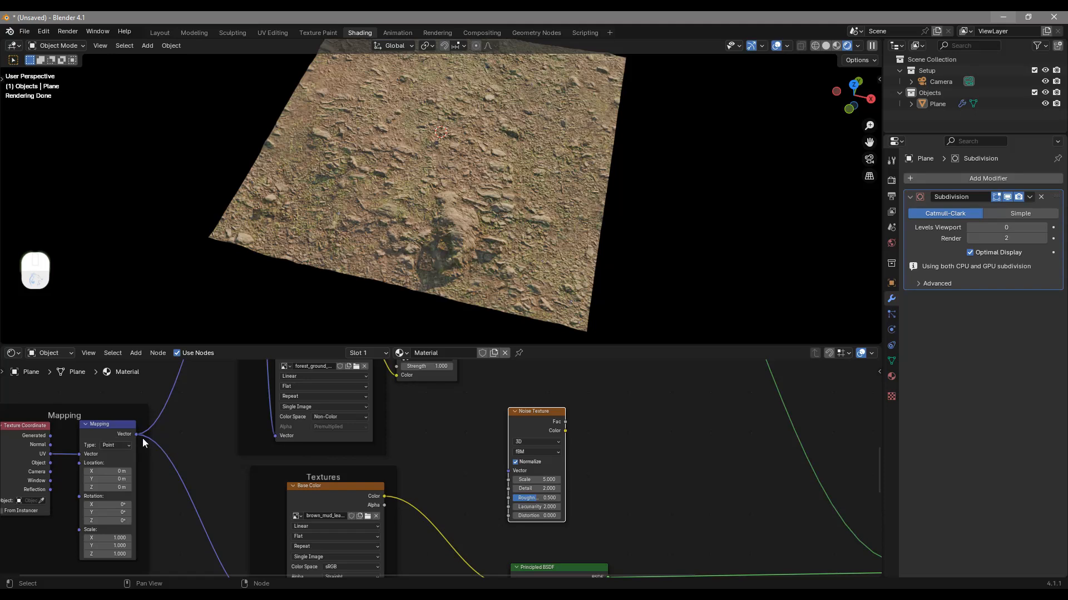
{"action": "left_click_drag", "start_coordinate": [138, 437], "coordinate": [510, 469]}
{"action": "left_click_drag", "start_coordinate": [538, 427], "coordinate": [552, 425]}
Add a Color Ramp node beside the Noise Texture and connect the noise Color output to its Fac input
{"action": "middle_click_drag", "start_coordinate": [650, 446], "coordinate": [515, 449]}
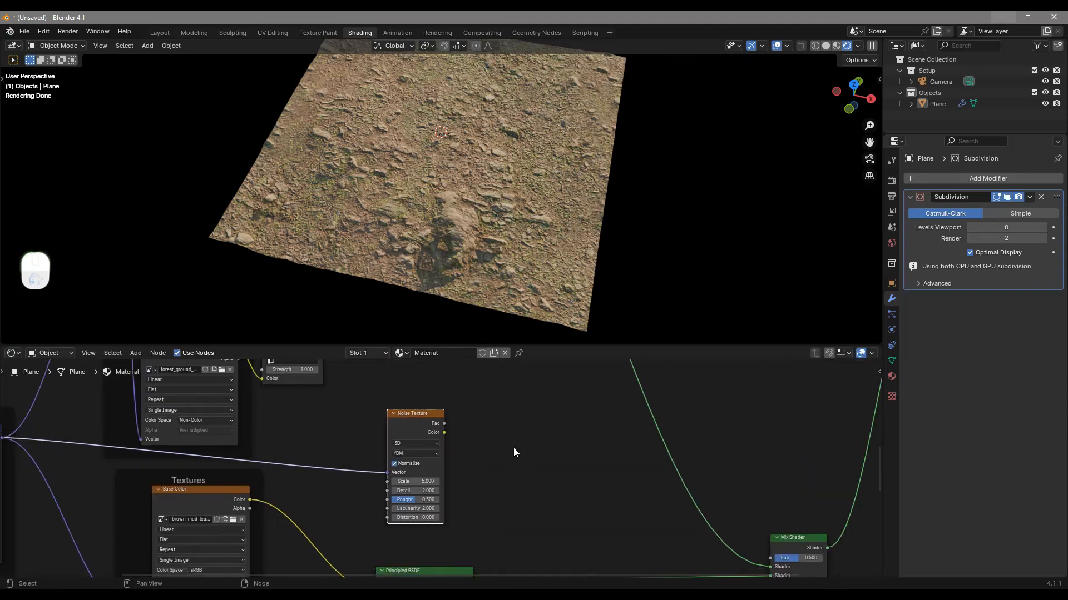
{"action": "key", "text": "shift+a"}
{"action": "type", "text": "c"}
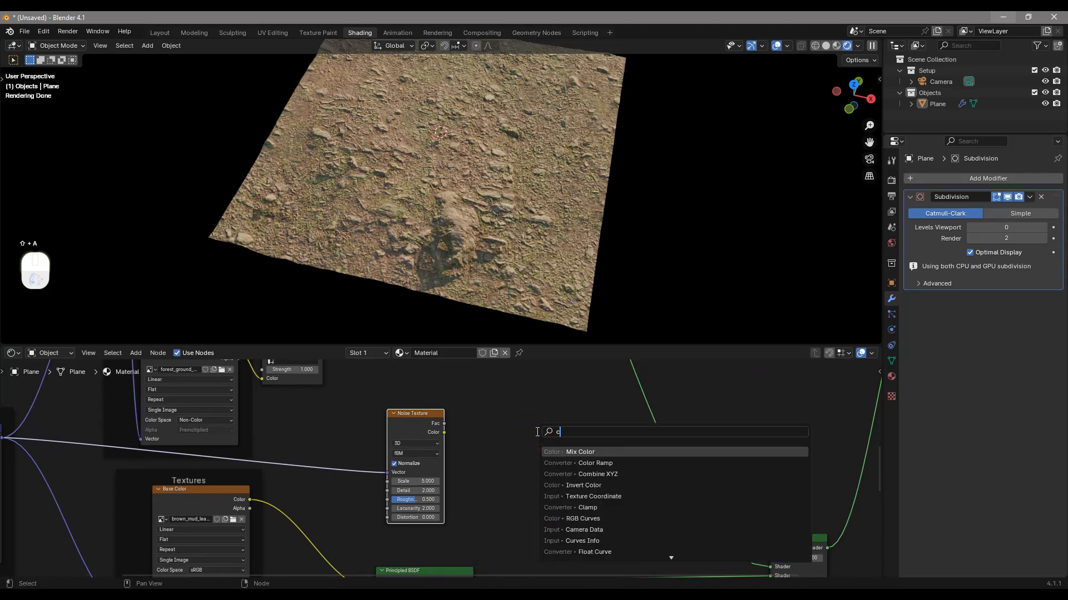
{"action": "type", "text": "olorr"}
{"action": "key", "text": "Return"}
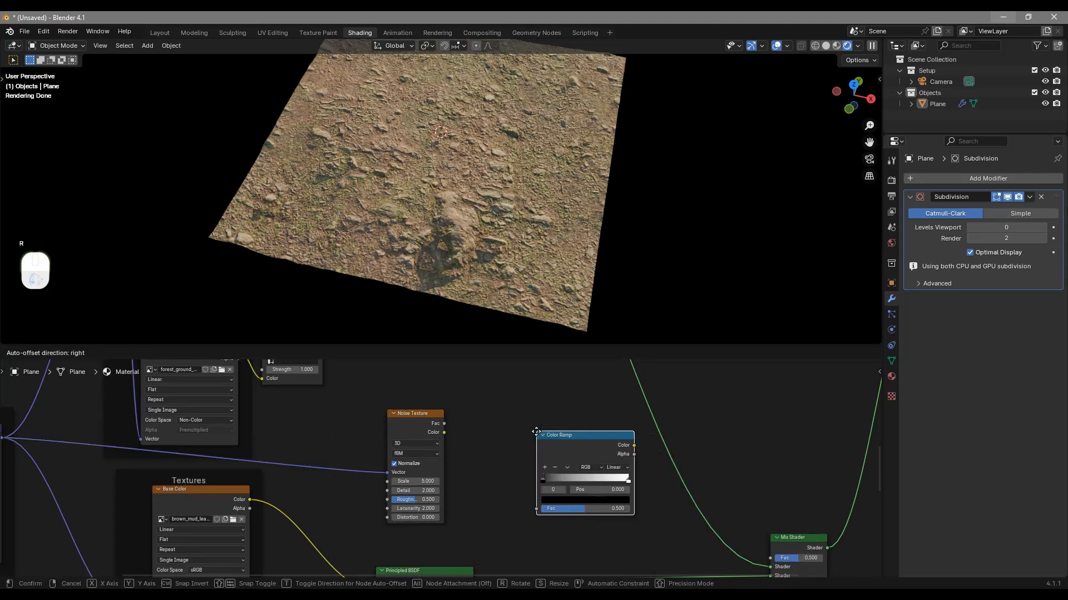
{"action": "left_click", "coordinate": [470, 424]}
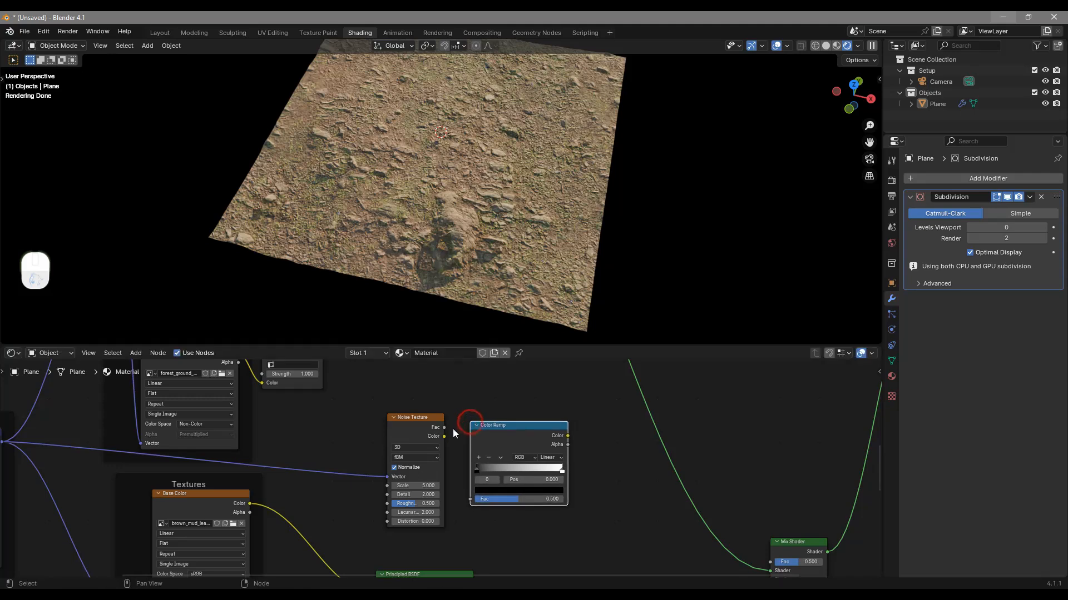
{"action": "left_click_drag", "start_coordinate": [447, 436], "coordinate": [476, 502]}
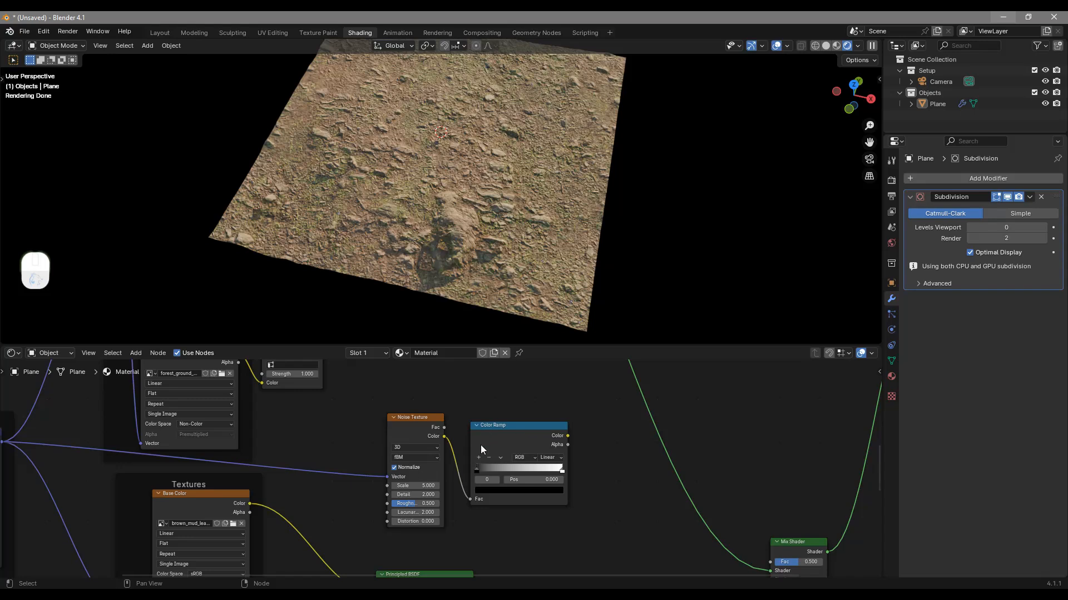
Preview the Color Ramp on the plane, move its black stop inward and set the white stop's position to 0.768
{"action": "left_click", "coordinate": [512, 438], "text": "ctrl+shift"}
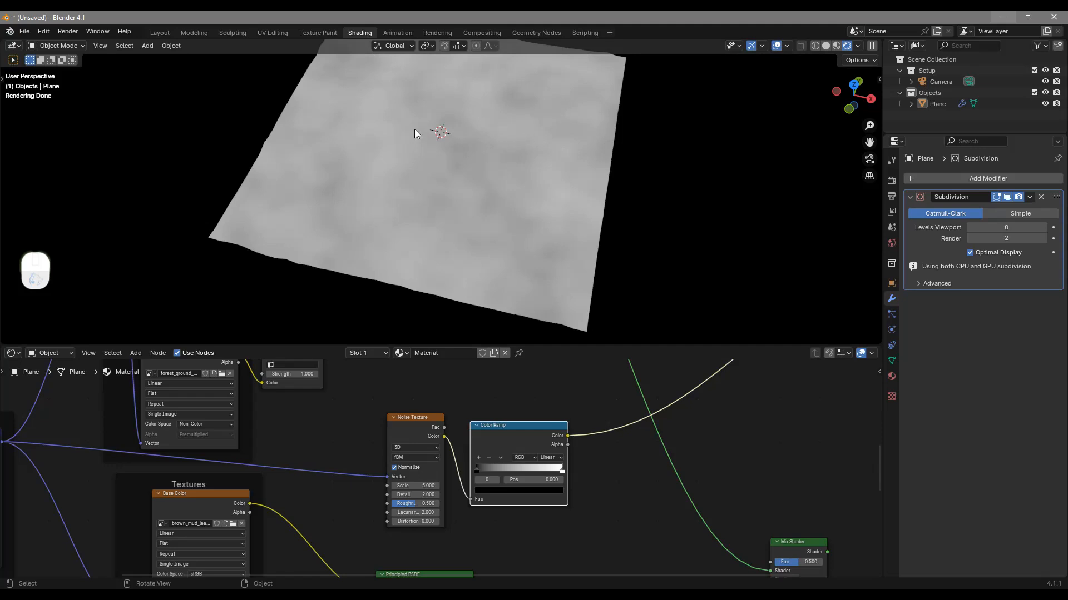
{"action": "left_click_drag", "start_coordinate": [480, 468], "coordinate": [518, 473]}
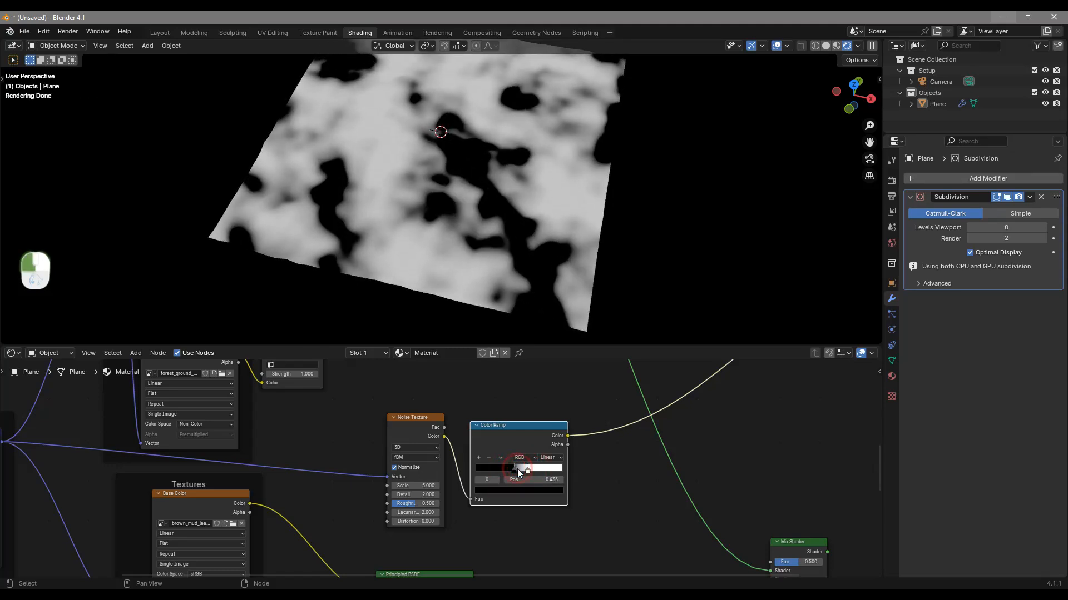
{"action": "left_click", "coordinate": [526, 470]}
{"action": "left_click_drag", "start_coordinate": [518, 471], "coordinate": [548, 480]}
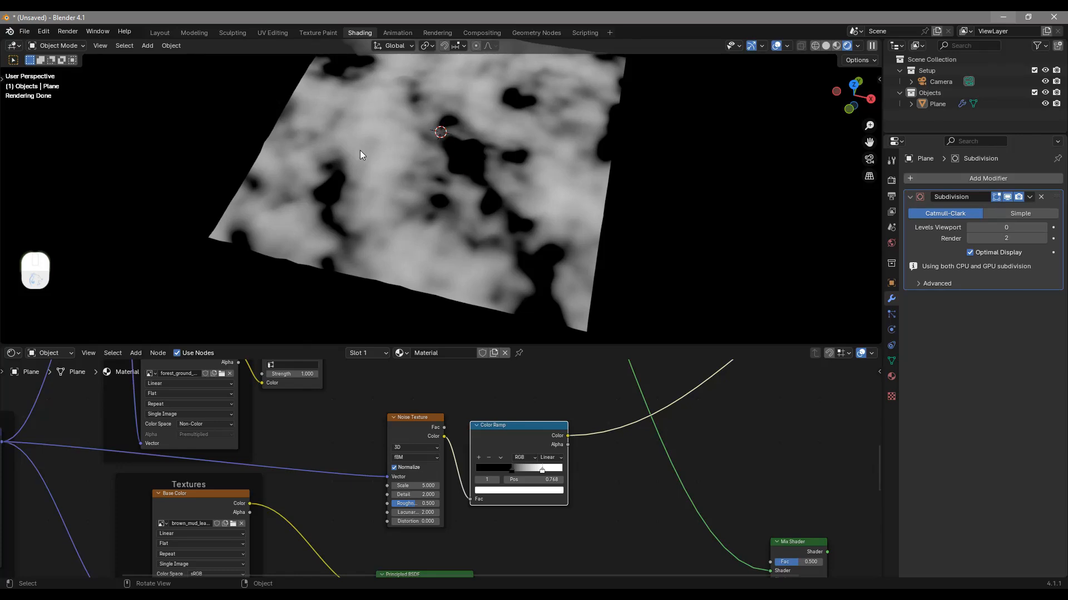
Connect the Color Ramp's Color output to the Mix Shader's Fac input and preview the Mix Shader on the plane
{"action": "middle_click_drag", "start_coordinate": [576, 463], "coordinate": [411, 431]}
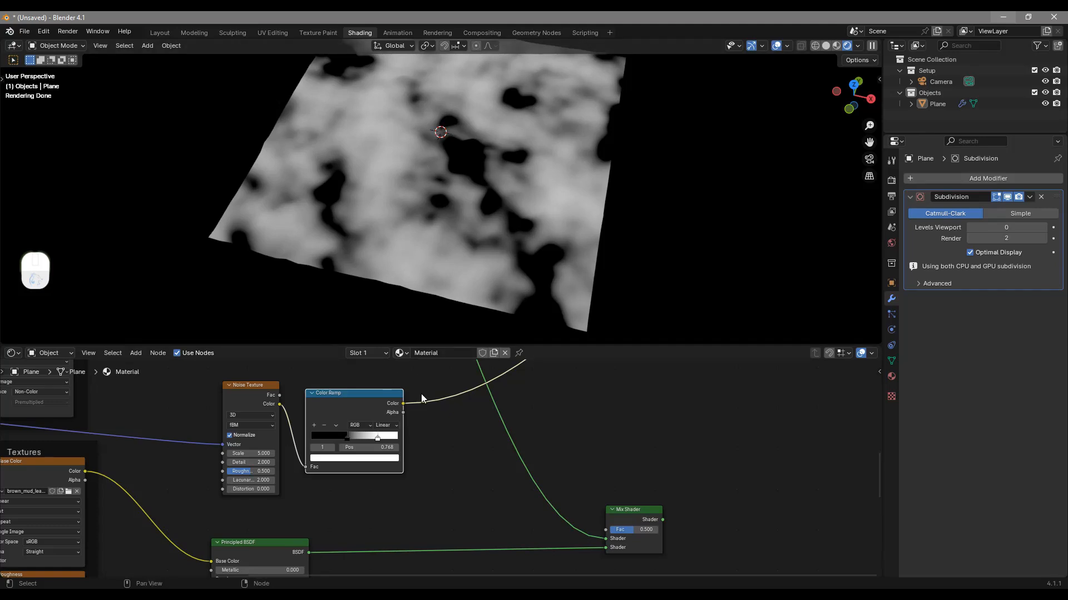
{"action": "left_click_drag", "start_coordinate": [403, 404], "coordinate": [610, 531]}
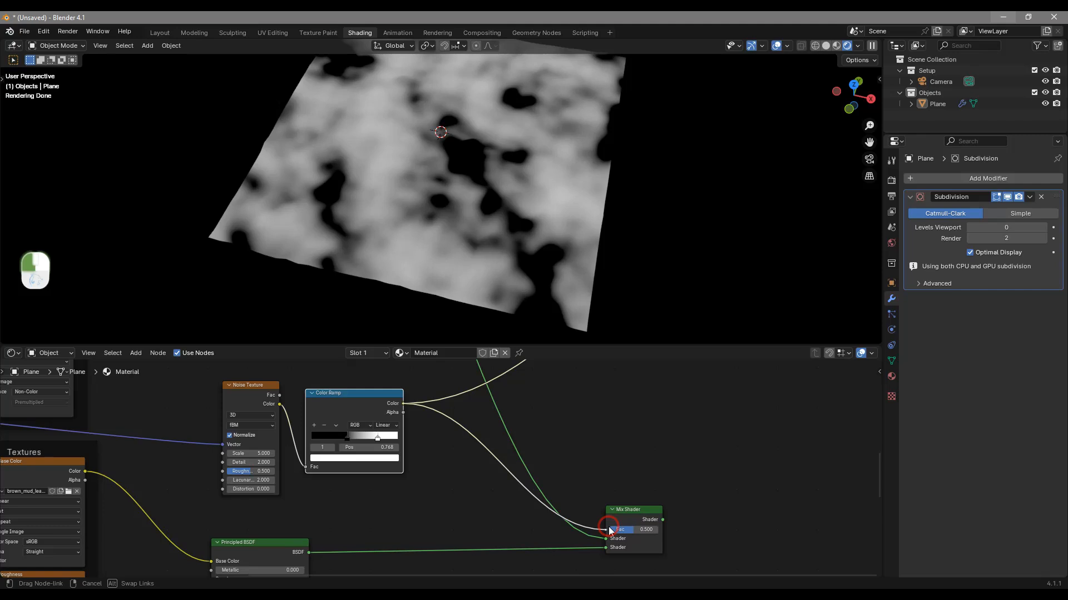
{"action": "left_click_drag", "start_coordinate": [609, 531], "coordinate": [612, 531]}
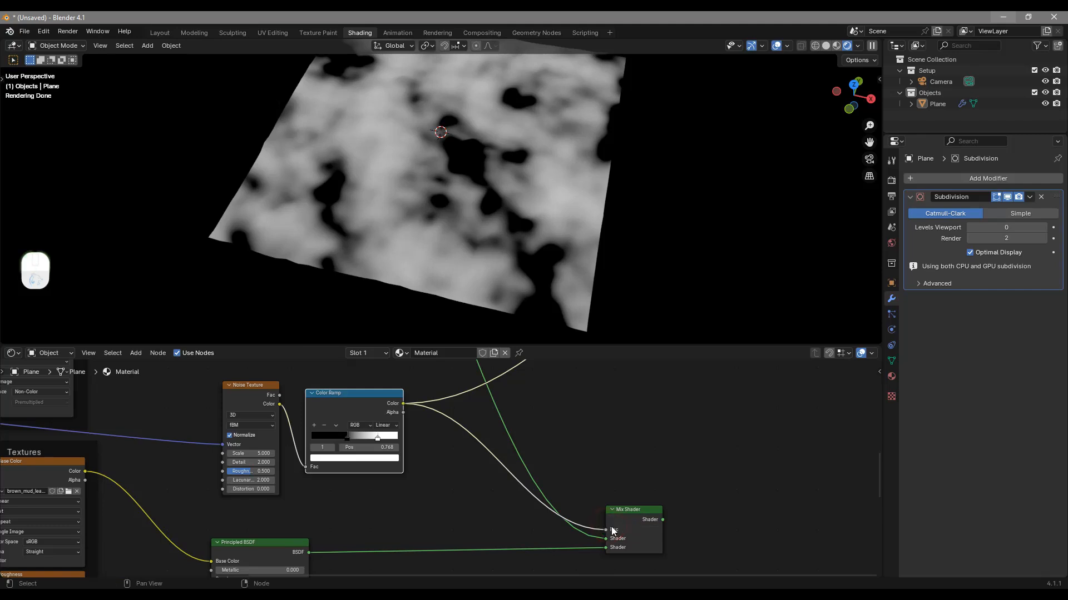
{"action": "left_click", "coordinate": [636, 509], "text": "ctrl+shift"}
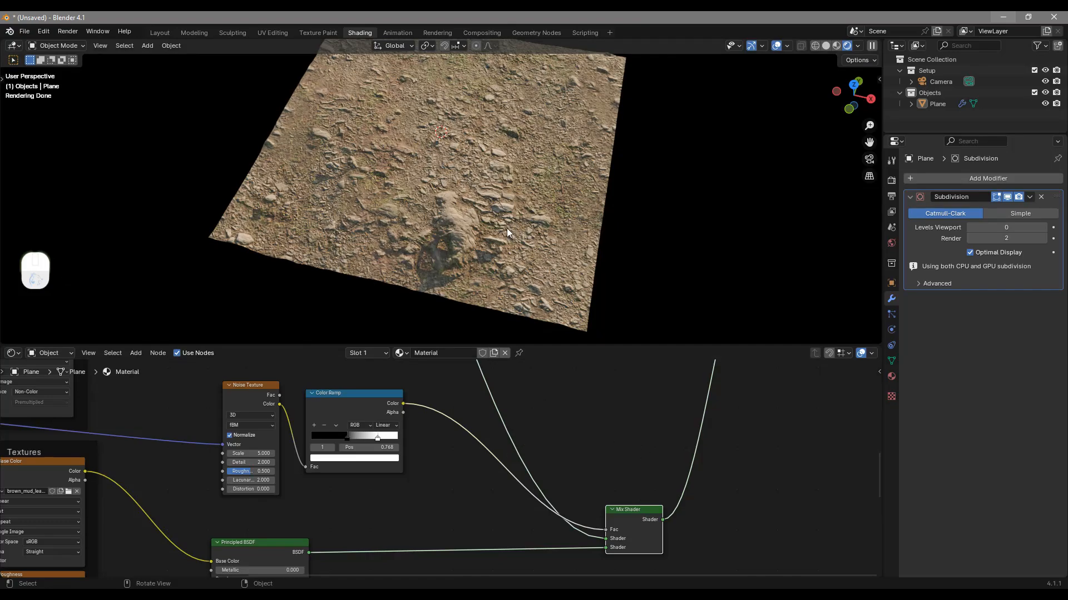
Bring the Color Ramp's white stop closer to the black stop and set the black stop's position to 0.409
{"action": "scroll", "coordinate": [585, 233], "scroll_direction": "up", "scroll_amount": 3}
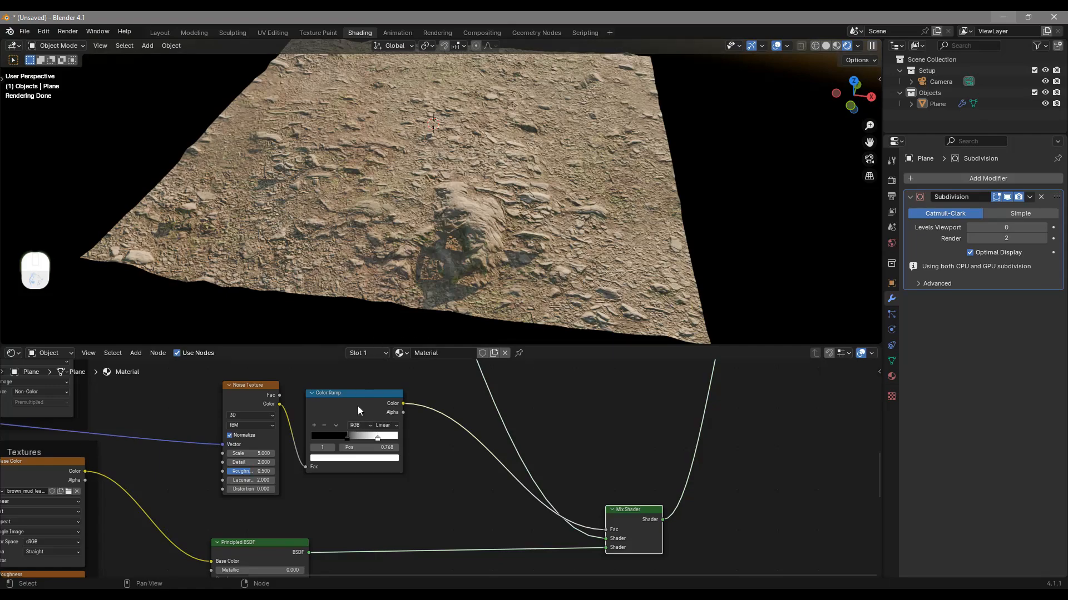
{"action": "mouse_move", "coordinate": [349, 436]}
{"action": "left_mouse_down"}
{"action": "mouse_move", "coordinate": [359, 441]}
{"action": "mouse_move", "coordinate": [338, 444]}
{"action": "mouse_move", "coordinate": [364, 438]}
{"action": "mouse_move", "coordinate": [354, 442]}
{"action": "left_mouse_up"}
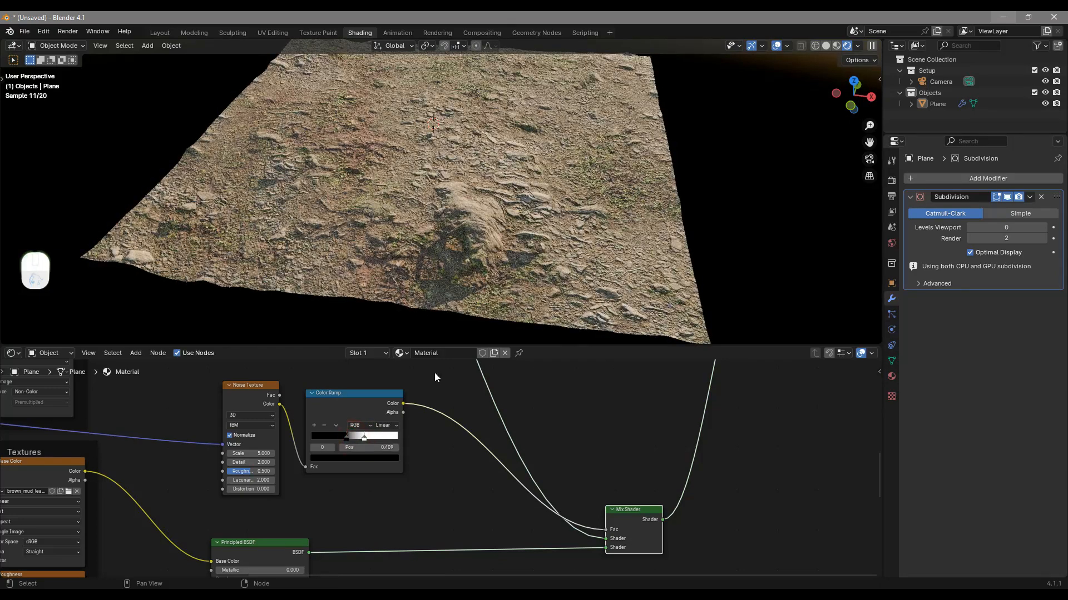
{"action": "scroll", "coordinate": [471, 423], "scroll_direction": "down", "scroll_amount": 2}
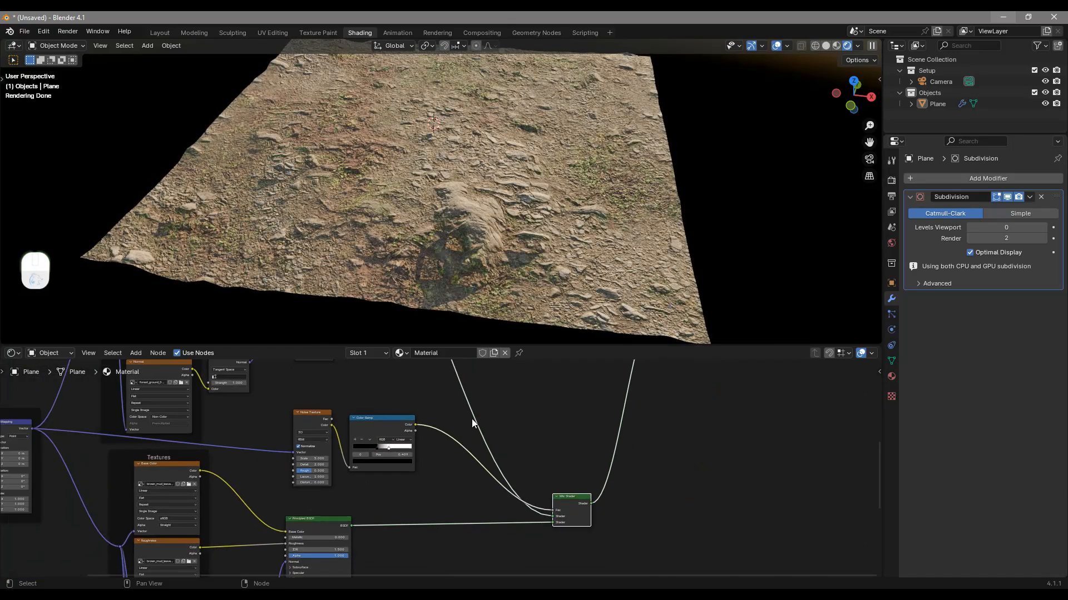
{"action": "scroll", "coordinate": [551, 224], "scroll_direction": "down", "scroll_amount": 3}
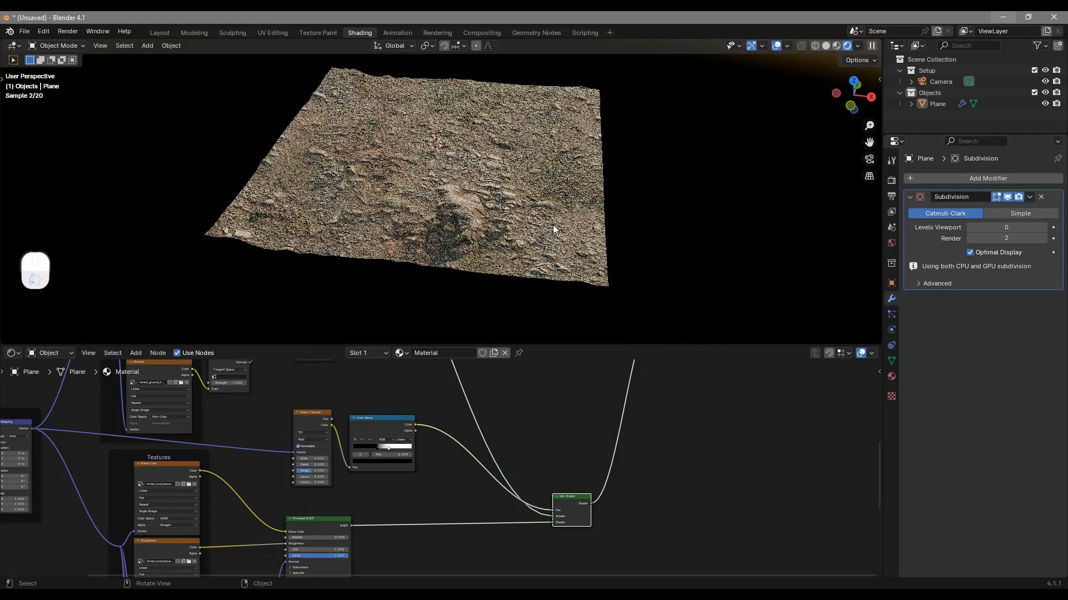
{"action": "middle_click_drag", "start_coordinate": [552, 224], "coordinate": [565, 265]}
{"action": "middle_click_drag", "start_coordinate": [652, 250], "coordinate": [619, 229]}
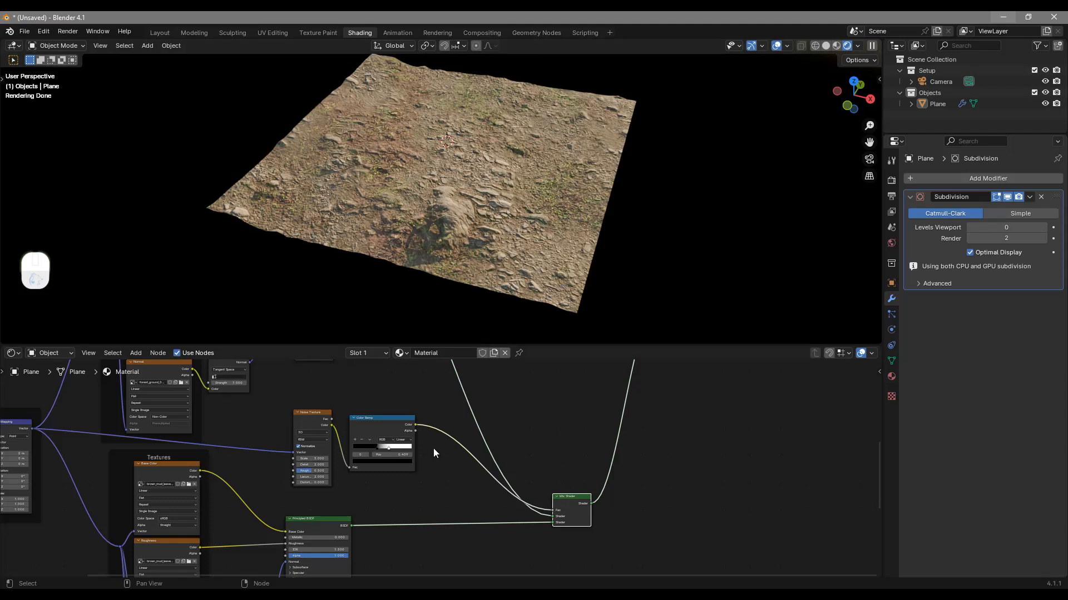
Add a Mix Color node in the space between the first Displacement node and the Mix Shader
{"action": "middle_click_drag", "start_coordinate": [519, 453], "coordinate": [543, 494]}
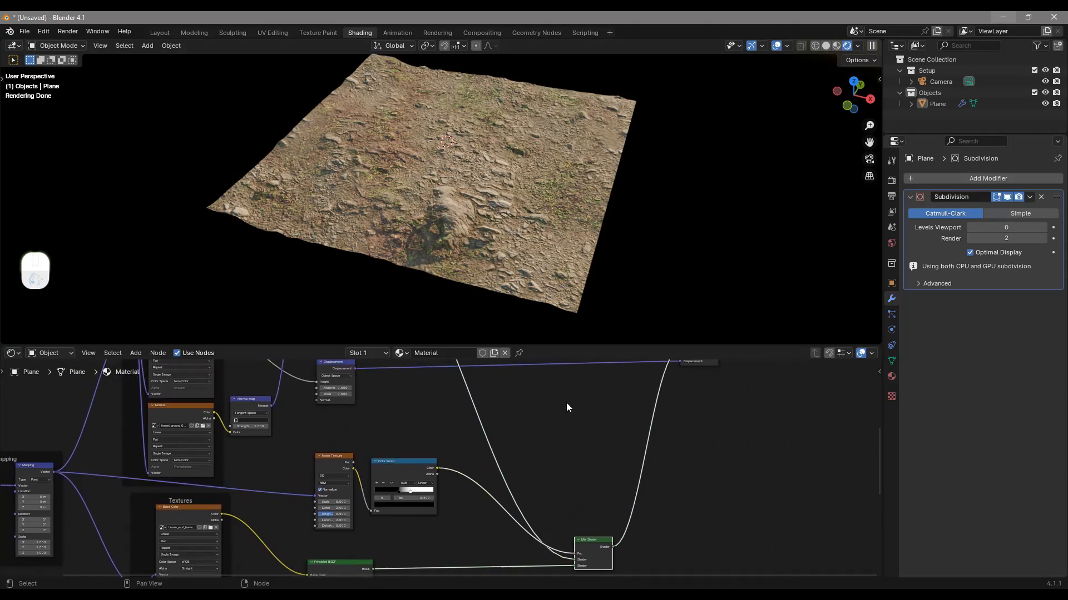
{"action": "key", "text": "shift"}
{"action": "key", "text": "shift+a"}
{"action": "left_click", "coordinate": [551, 429]}
{"action": "type", "text": "mi"}
{"action": "key", "text": "Down"}
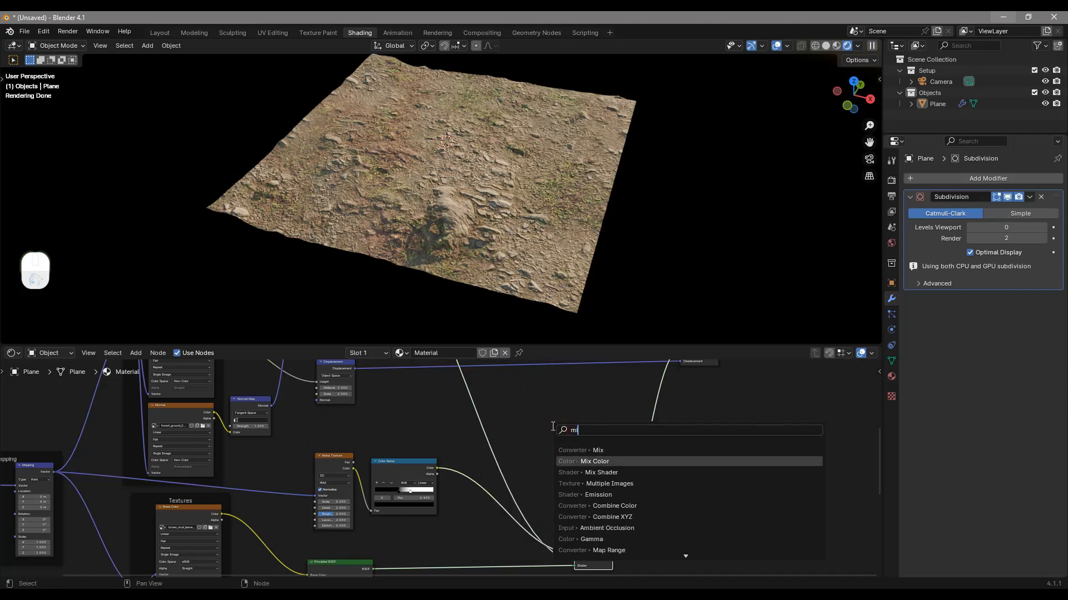
{"action": "key", "text": "Return"}
{"action": "left_click", "coordinate": [506, 401]}
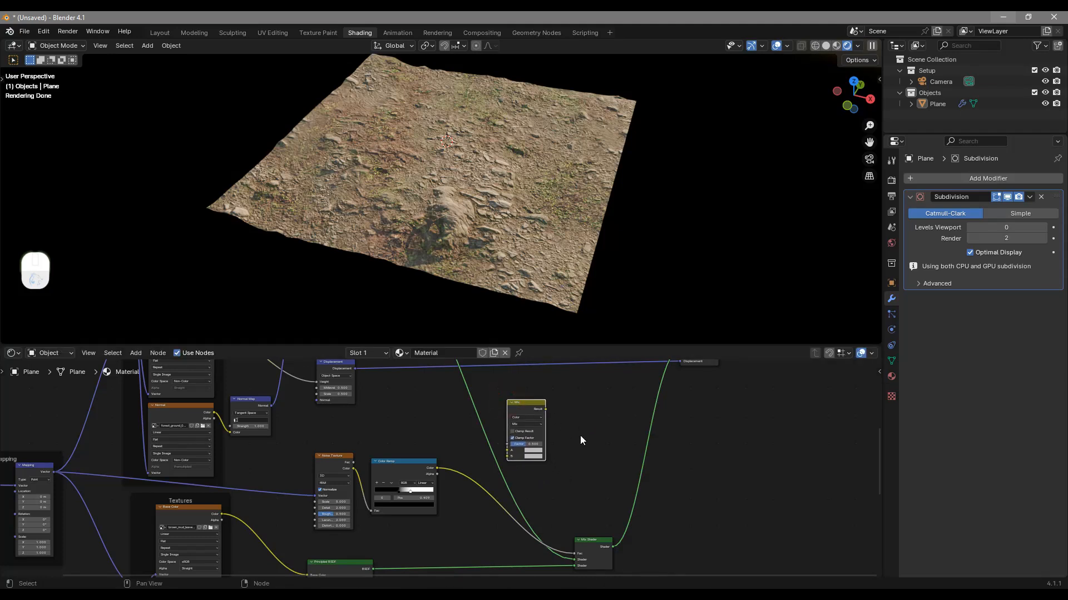
Connect the forest ground displacement image's Color to the Mix node's A input and the brown mud displacement image's Color to B
{"action": "middle_click_drag", "start_coordinate": [394, 428], "coordinate": [437, 472]}
{"action": "left_click", "coordinate": [233, 375]}
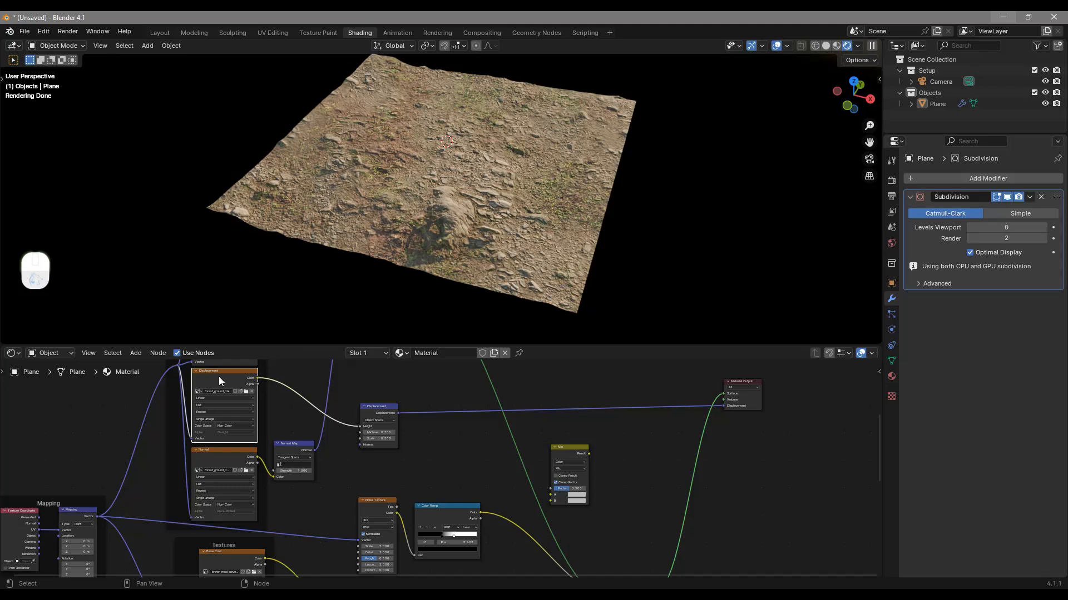
{"action": "scroll", "coordinate": [230, 404], "scroll_direction": "up", "scroll_amount": 2}
{"action": "middle_click_drag", "start_coordinate": [231, 406], "coordinate": [306, 463]}
{"action": "left_click_drag", "start_coordinate": [300, 419], "coordinate": [646, 542]}
{"action": "middle_click_drag", "start_coordinate": [646, 542], "coordinate": [706, 408]}
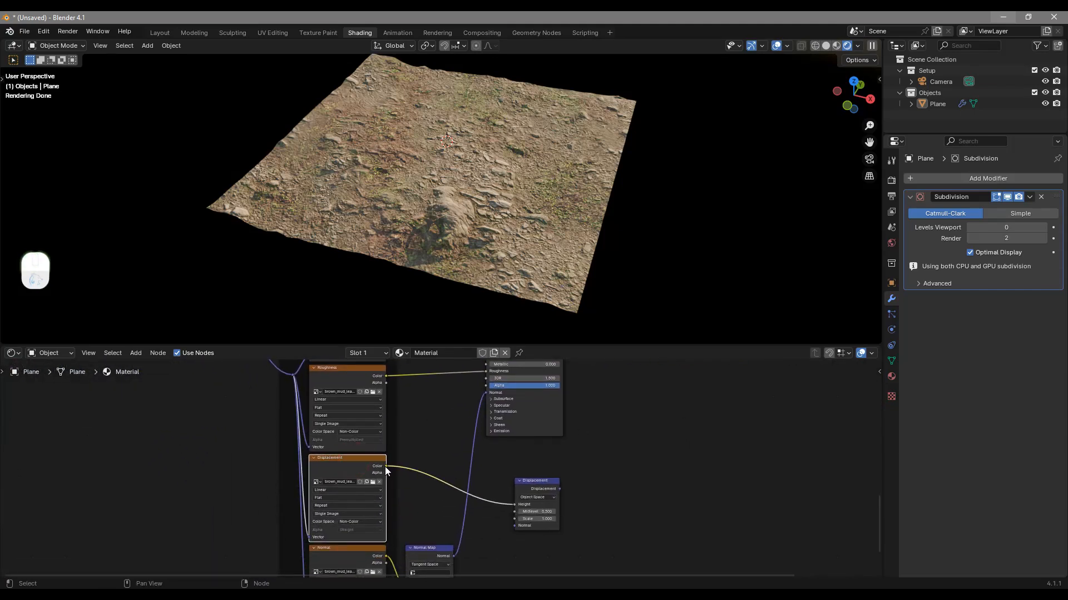
{"action": "left_click_drag", "start_coordinate": [385, 466], "coordinate": [611, 416]}
{"action": "middle_click_drag", "start_coordinate": [572, 520], "coordinate": [589, 309]}
Delete the brown mud set's Displacement node and place the remaining one after the Mix node, with the Mix Result feeding its Height
{"action": "left_click", "coordinate": [438, 478]}
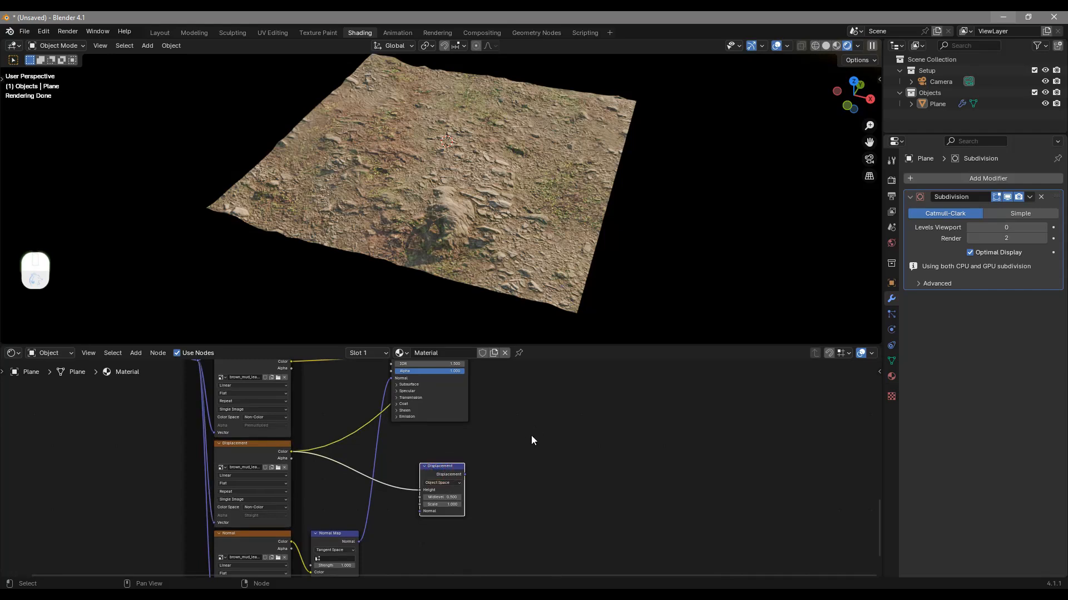
{"action": "key", "text": "Delete"}
{"action": "middle_click_drag", "start_coordinate": [485, 432], "coordinate": [476, 456]}
{"action": "middle_click_drag", "start_coordinate": [467, 408], "coordinate": [420, 467]}
{"action": "left_click_drag", "start_coordinate": [341, 425], "coordinate": [636, 411]}
{"action": "left_click_drag", "start_coordinate": [584, 476], "coordinate": [582, 466]}
Connect the Color Ramp's Color output to the Mix Color node's Factor input
{"action": "middle_click_drag", "start_coordinate": [379, 571], "coordinate": [365, 511]}
{"action": "scroll", "coordinate": [429, 482], "scroll_direction": "up", "scroll_amount": 4}
{"action": "middle_click_drag", "start_coordinate": [428, 484], "coordinate": [436, 451]}
{"action": "mouse_move", "coordinate": [399, 466]}
{"action": "left_mouse_down"}
{"action": "mouse_move", "coordinate": [403, 456]}
{"action": "mouse_move", "coordinate": [390, 463]}
{"action": "left_mouse_up"}
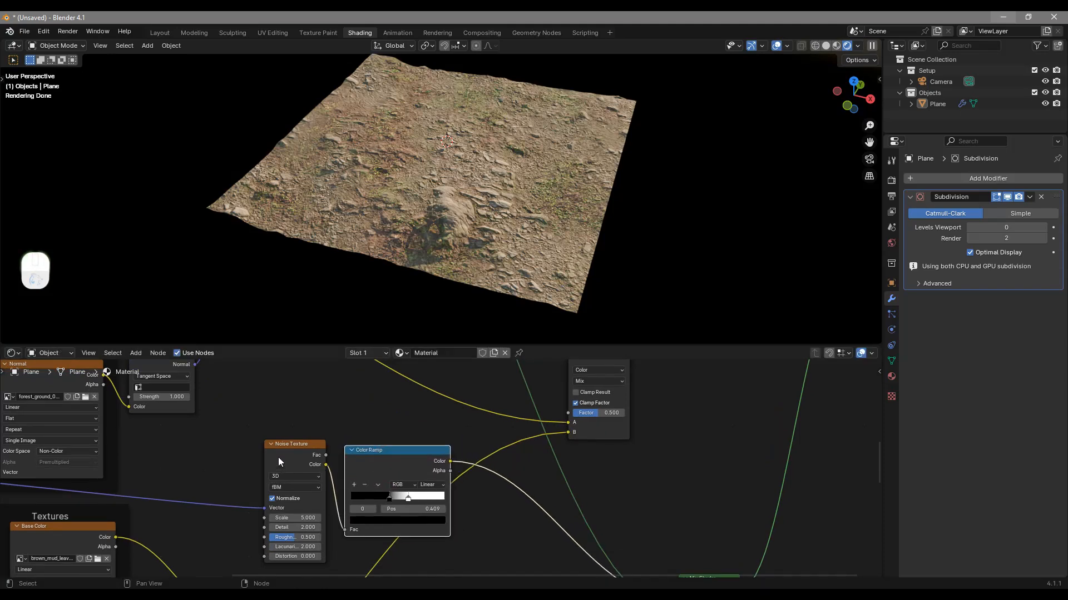
{"action": "middle_click_drag", "start_coordinate": [408, 454], "coordinate": [335, 488]}
{"action": "left_click_drag", "start_coordinate": [367, 516], "coordinate": [486, 467]}
Set the Displacement node's Scale to 0.500 and the Subdivision modifier's viewport levels to 2
{"action": "left_click_drag", "start_coordinate": [545, 413], "coordinate": [583, 417]}
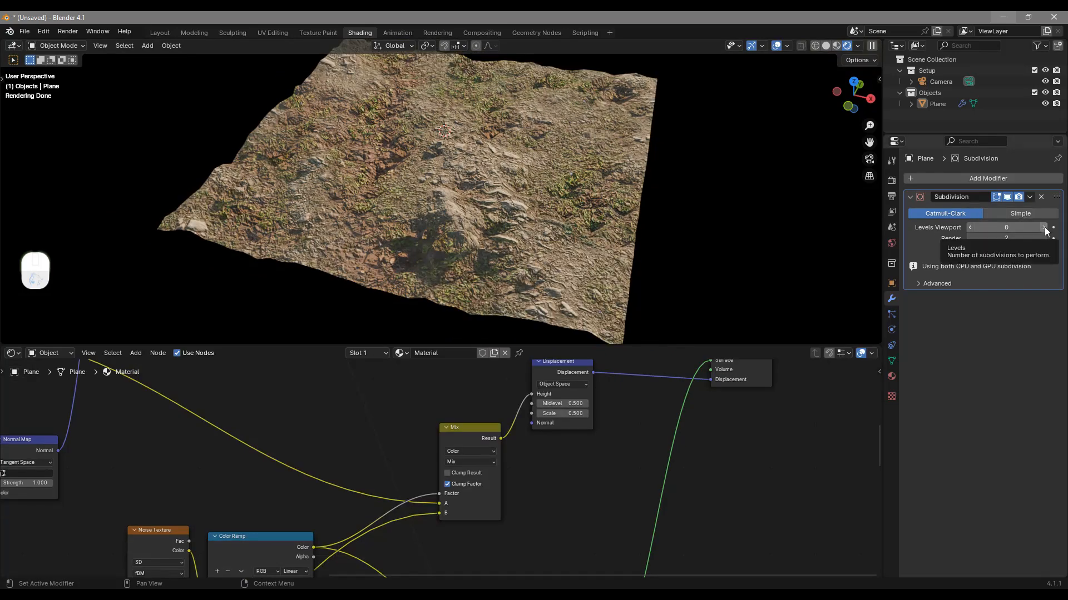
{"action": "left_click", "coordinate": [1044, 227]}
{"action": "left_click", "coordinate": [1044, 227]}
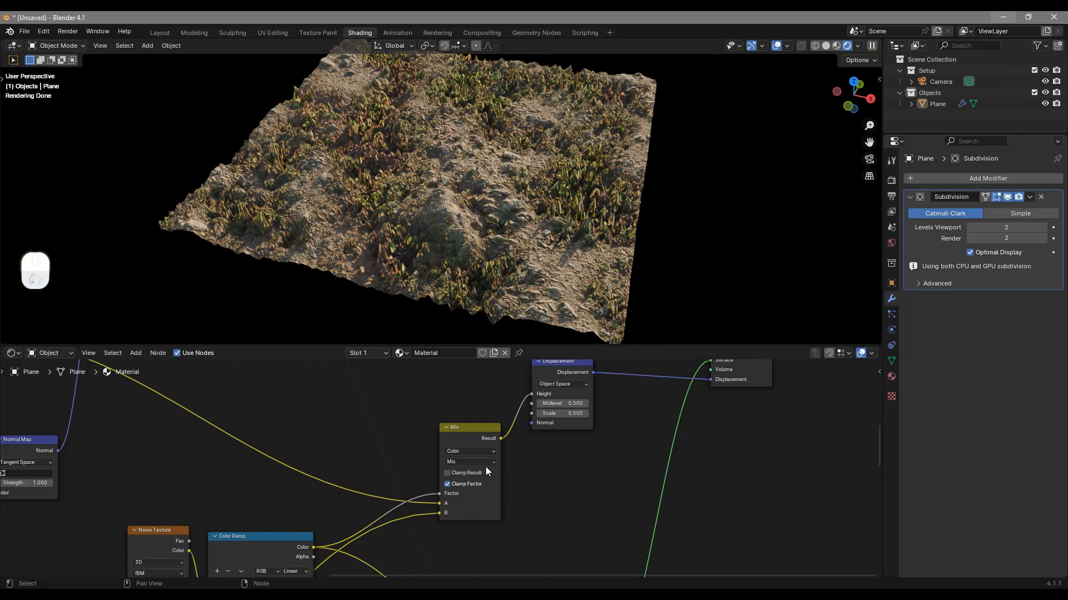
Move the Mix Color node lower and shift the Displacement node closer to the Material Output
{"action": "left_click_drag", "start_coordinate": [466, 433], "coordinate": [454, 481]}
{"action": "middle_click_drag", "start_coordinate": [572, 440], "coordinate": [560, 474]}
{"action": "left_click_drag", "start_coordinate": [555, 410], "coordinate": [595, 418]}
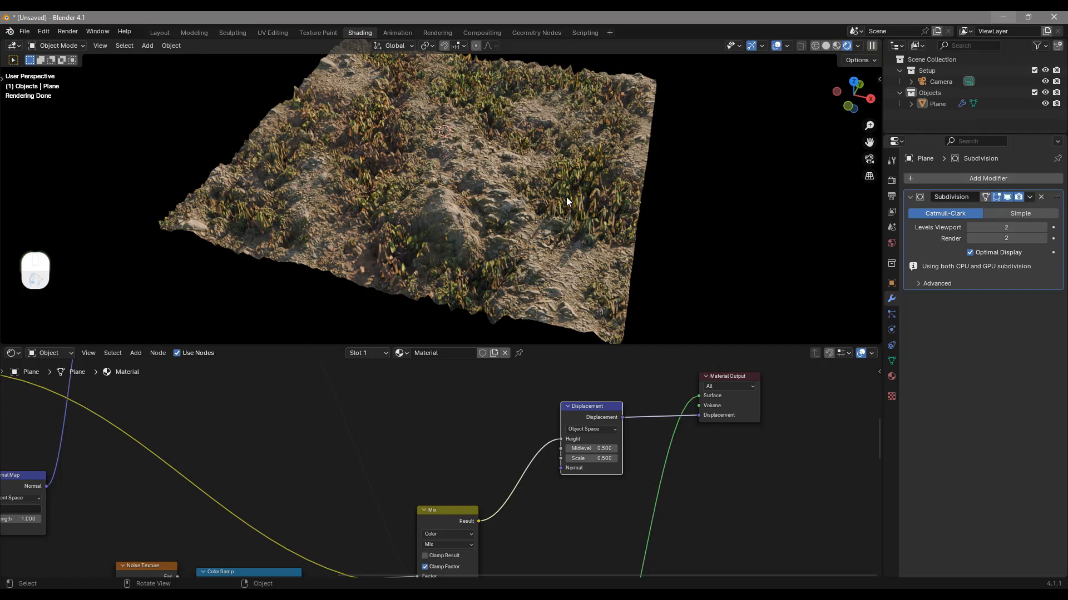
Add a second Color Ramp node and place it above the Mix node, near the Displacement node
{"action": "middle_click_drag", "start_coordinate": [491, 506], "coordinate": [463, 479]}
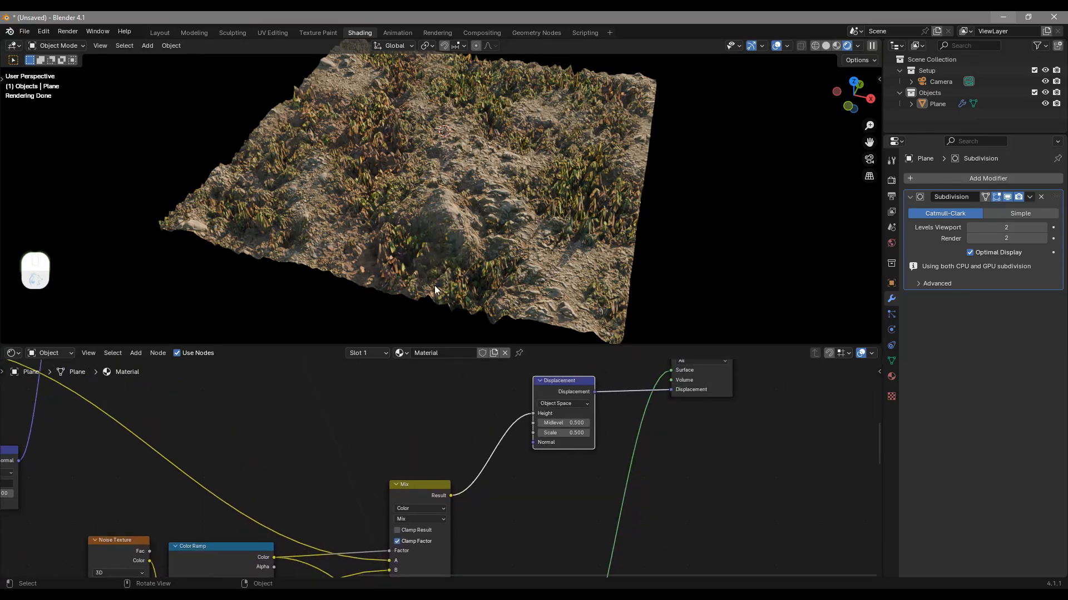
{"action": "middle_click_drag", "start_coordinate": [458, 488], "coordinate": [470, 431]}
{"action": "key", "text": "shift+a"}
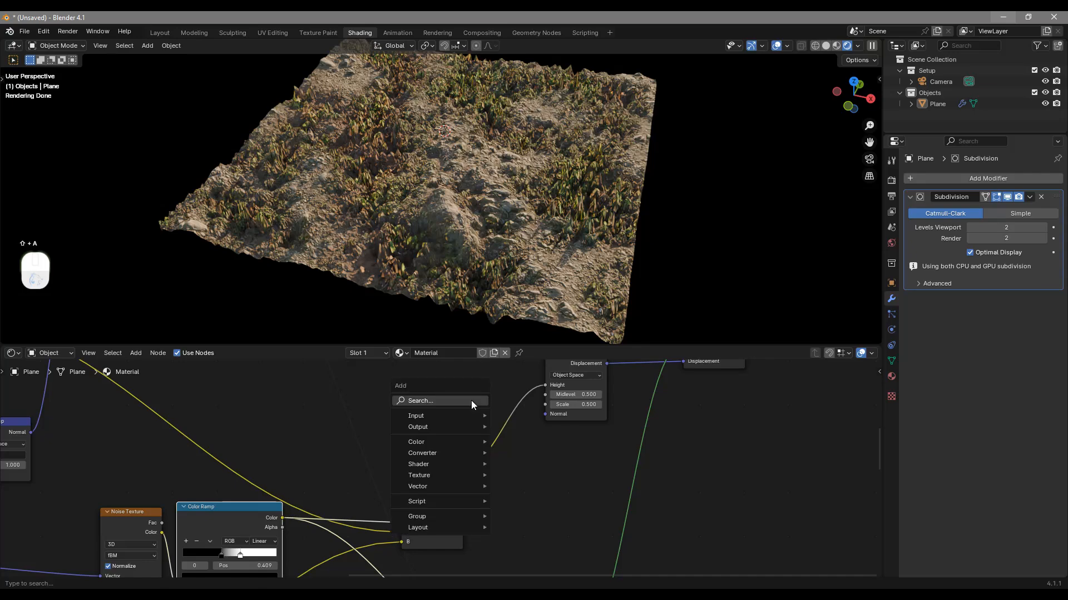
{"action": "left_click", "coordinate": [471, 402]}
{"action": "type", "text": "r"}
{"action": "key", "text": "Return"}
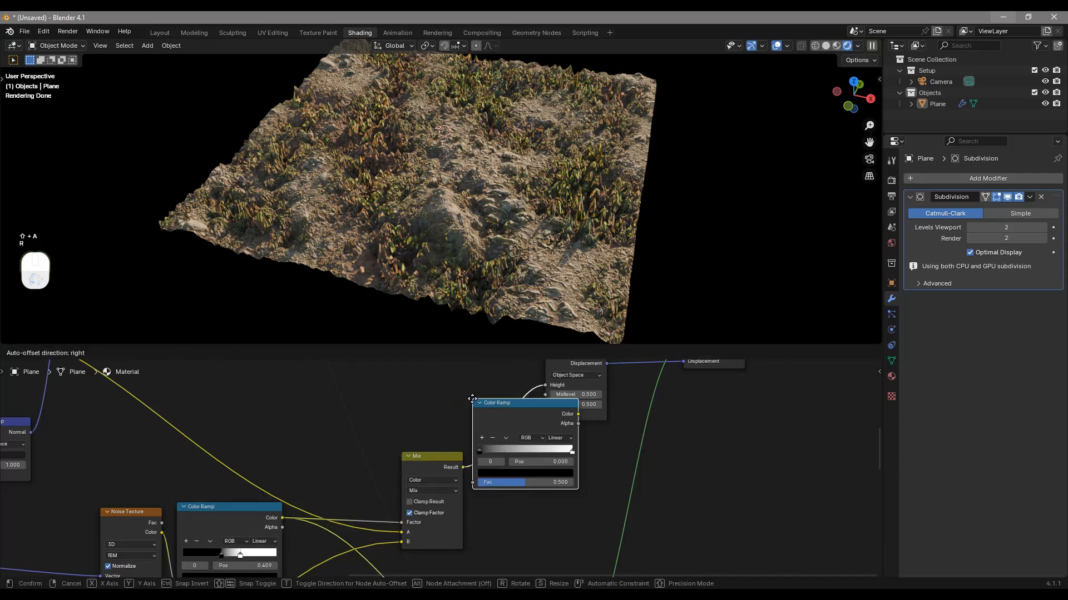
{"action": "left_click", "coordinate": [404, 371]}
Feed the noise mask ramp's Color output into the new Color Ramp's Fac and briefly preview the new ramp on the surface
{"action": "middle_click_drag", "start_coordinate": [441, 485], "coordinate": [409, 454]}
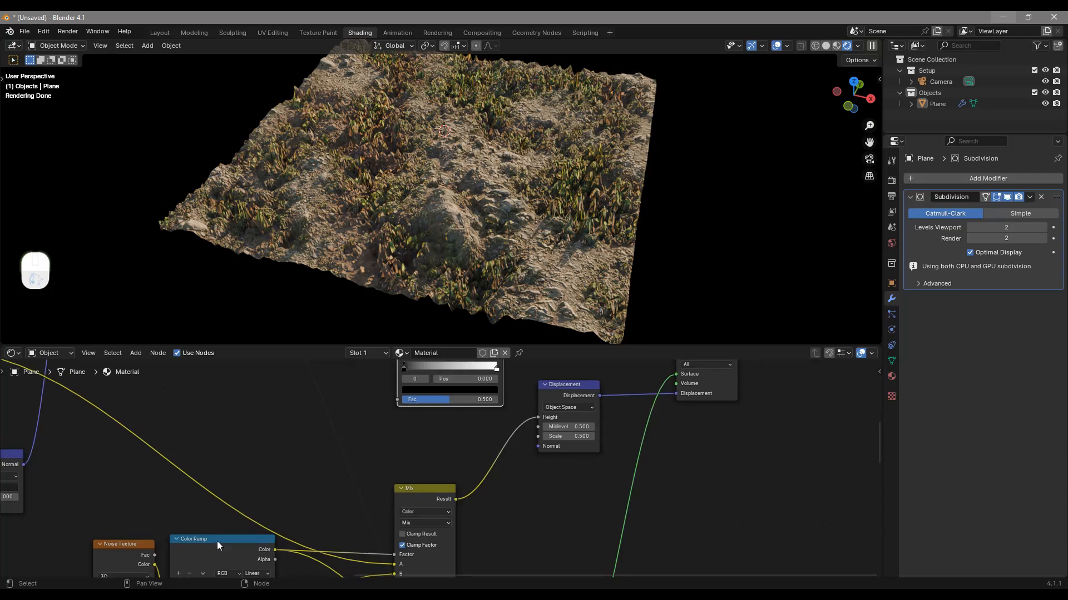
{"action": "left_click_drag", "start_coordinate": [273, 551], "coordinate": [397, 399]}
{"action": "left_click", "coordinate": [435, 380], "text": "ctrl+shift"}
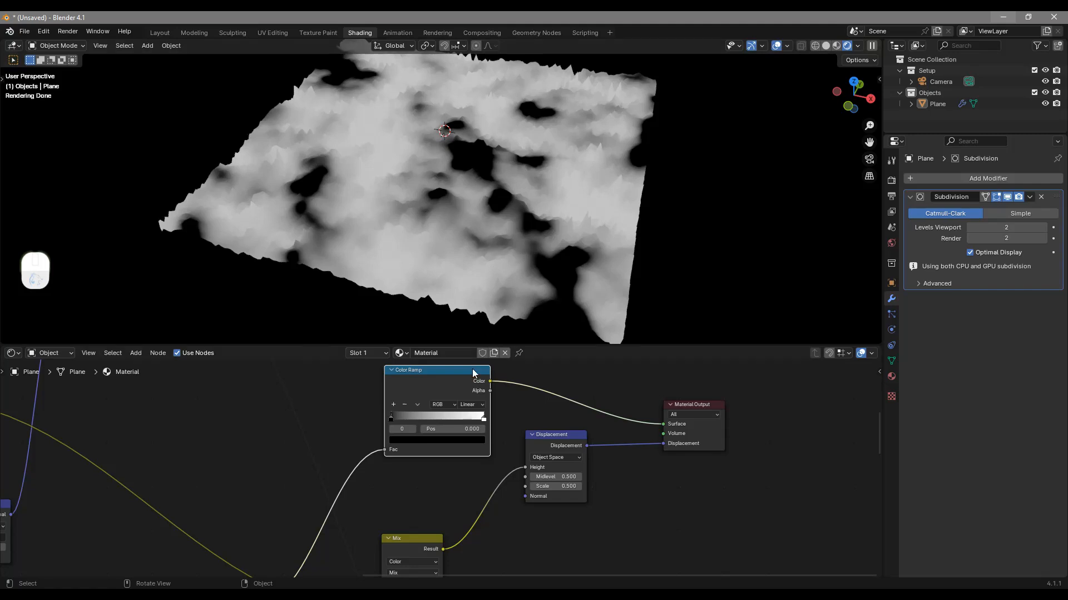
{"action": "key", "text": "ctrl+z"}
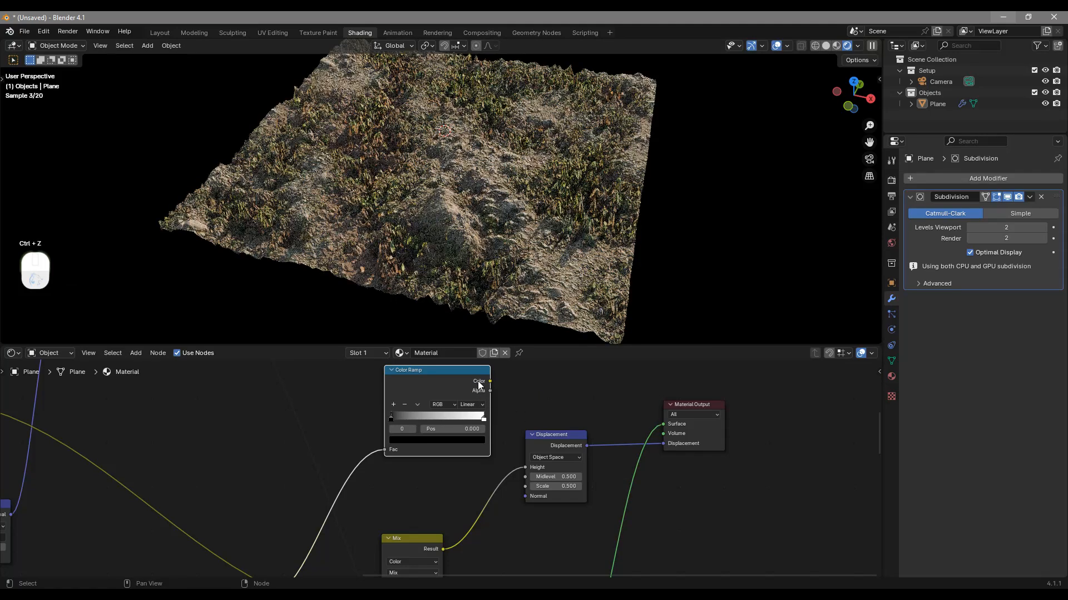
Connect the new Color Ramp's Color output to the Displacement node's Scale, preview the ramp on the plane, and restore the shaded surface
{"action": "left_click_drag", "start_coordinate": [490, 381], "coordinate": [528, 487]}
{"action": "left_click_drag", "start_coordinate": [450, 388], "coordinate": [440, 427]}
{"action": "left_click", "coordinate": [433, 416], "text": "ctrl+shift"}
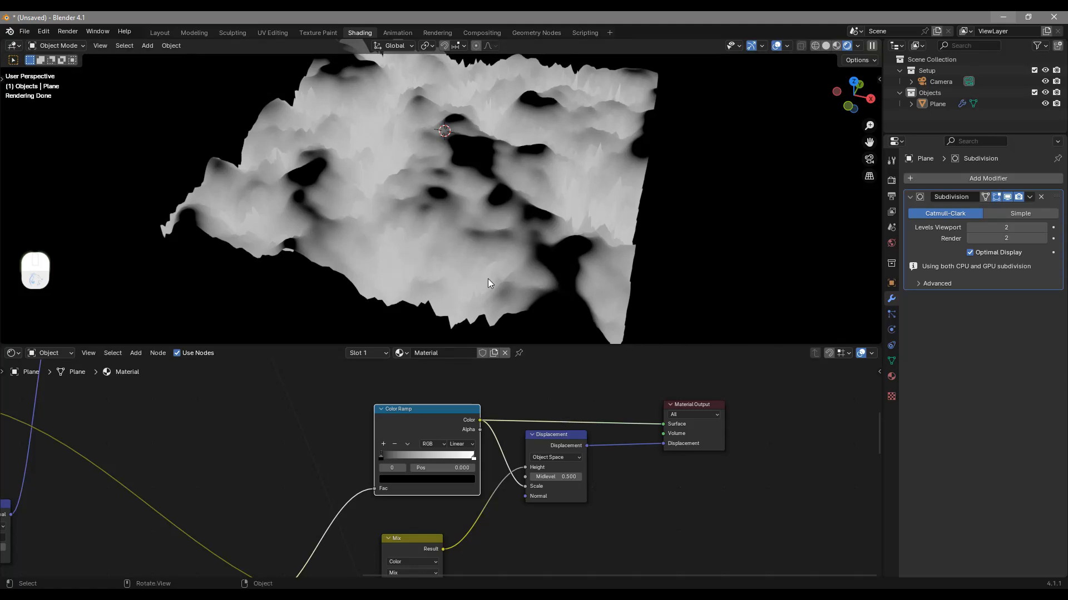
{"action": "middle_click_drag", "start_coordinate": [607, 501], "coordinate": [610, 503]}
{"action": "left_click", "coordinate": [553, 542], "text": "ctrl+shift"}
{"action": "middle_click_drag", "start_coordinate": [572, 390], "coordinate": [583, 567]}
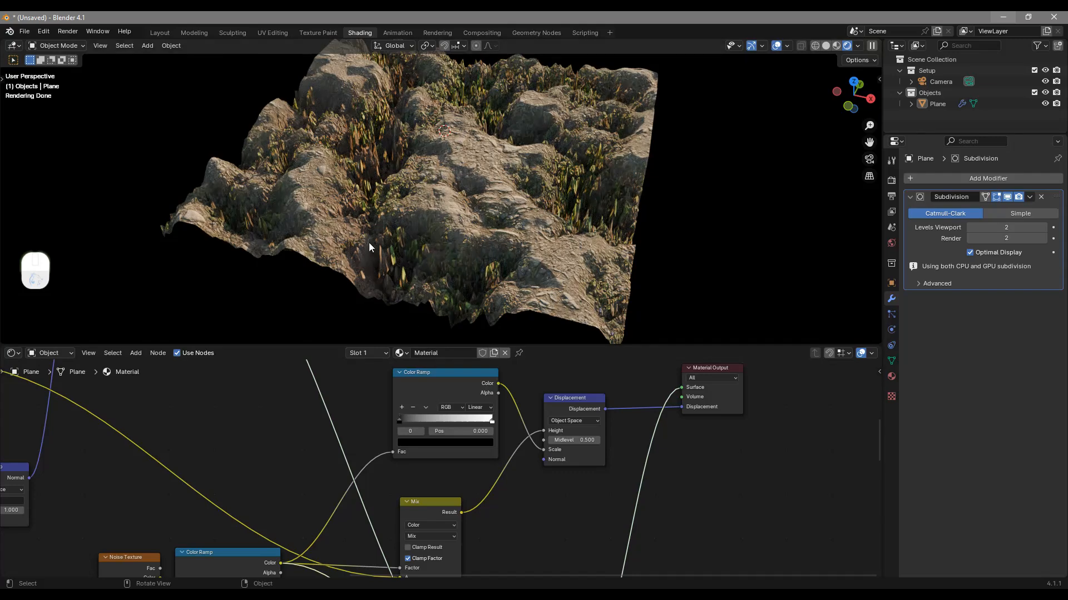
Flip the Color Ramp that drives the displacement Scale and inspect the terrain up close
{"action": "left_click", "coordinate": [426, 408]}
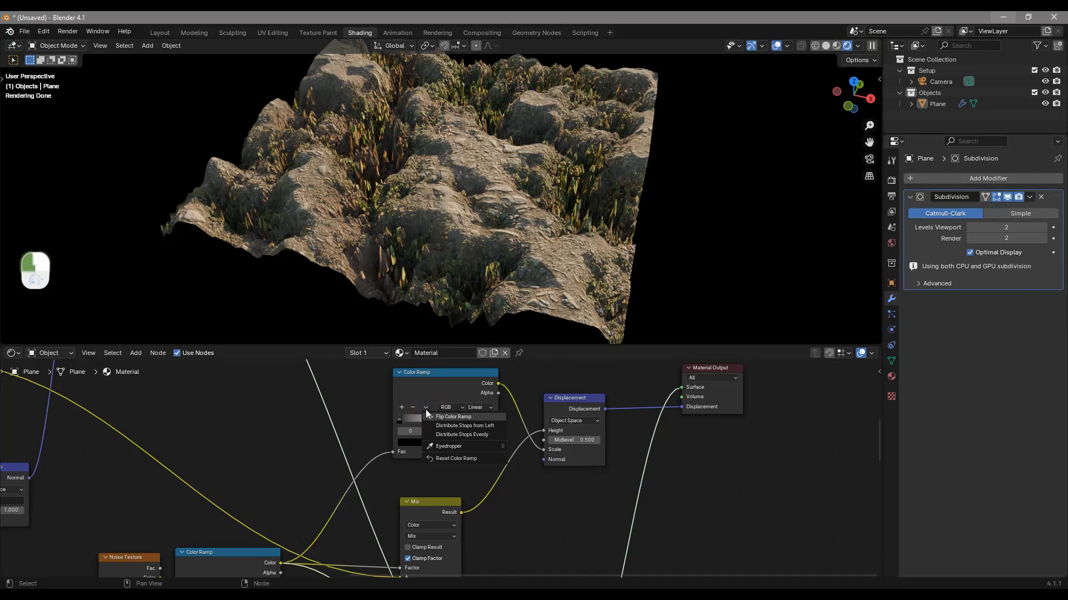
{"action": "left_click", "coordinate": [445, 417]}
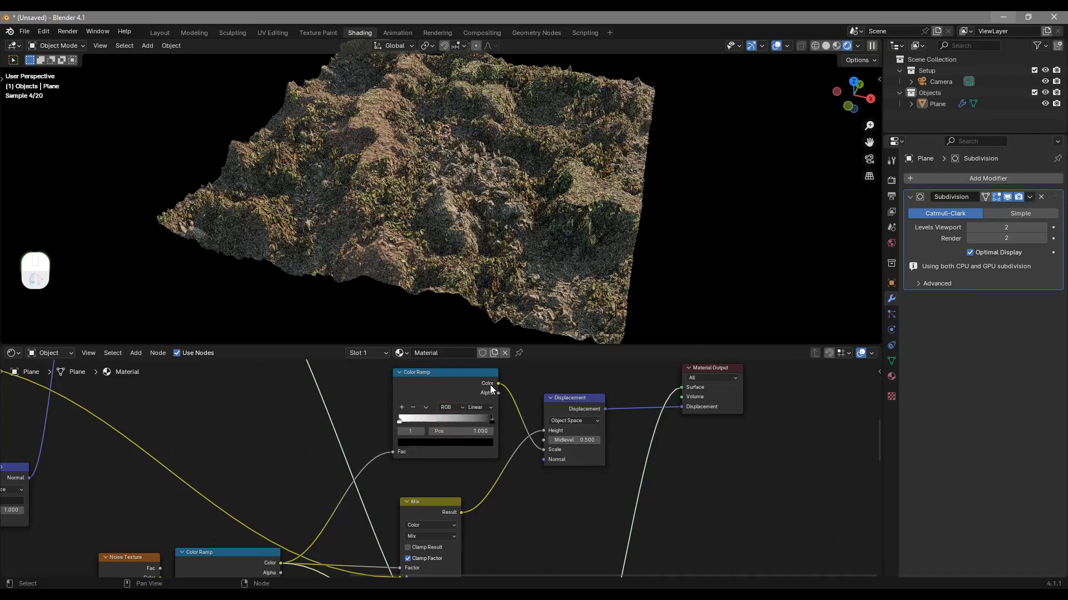
{"action": "middle_click_drag", "start_coordinate": [581, 232], "coordinate": [591, 234]}
{"action": "scroll", "coordinate": [507, 211], "scroll_direction": "up", "scroll_amount": 3}
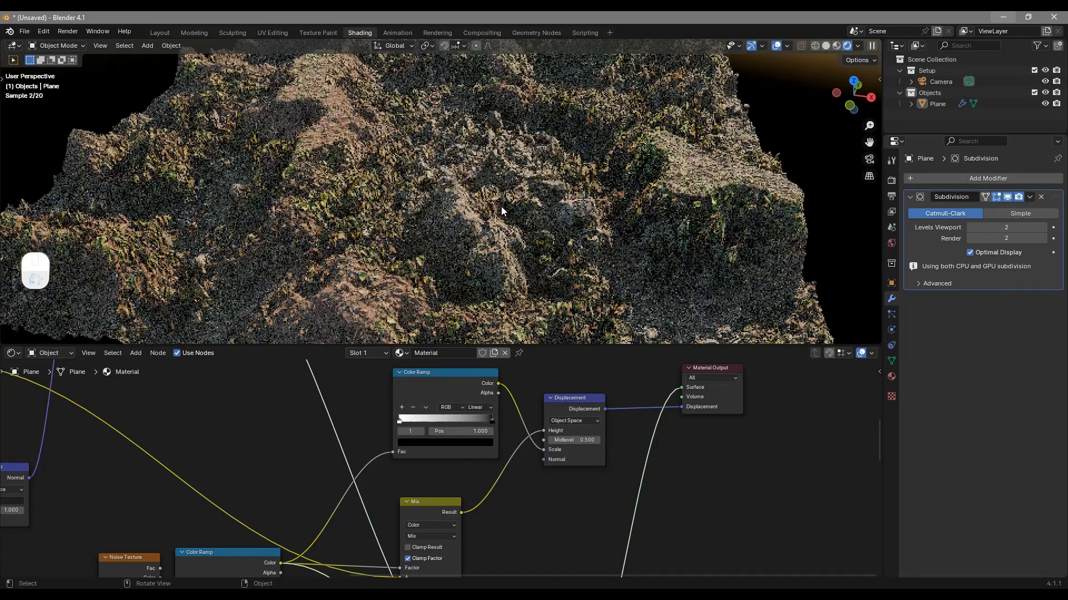
{"action": "scroll", "coordinate": [549, 179], "scroll_direction": "down", "scroll_amount": 2}
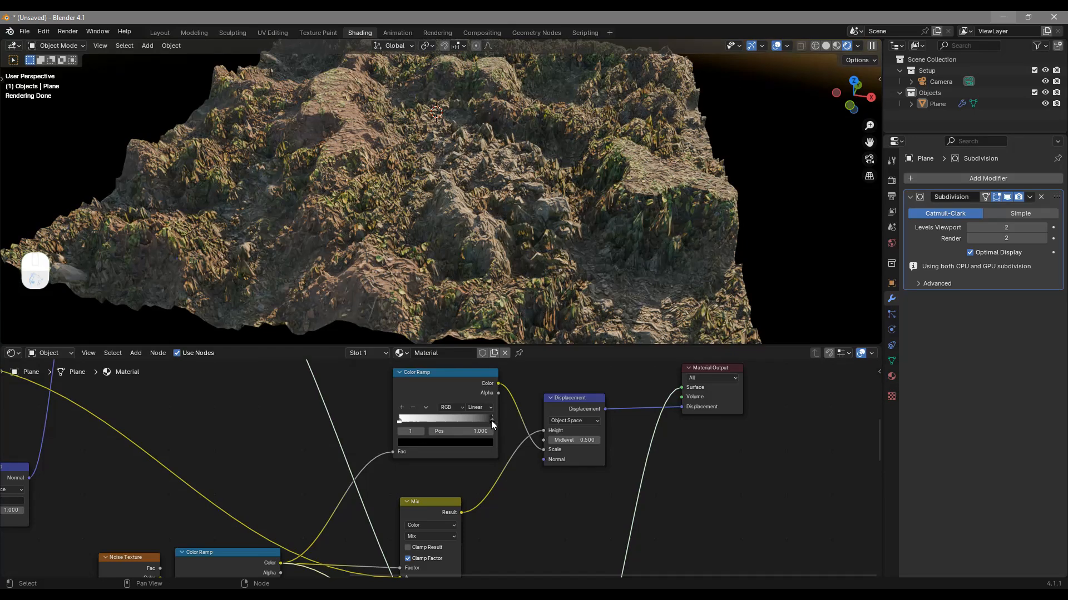
Move the black stop of the Scale Color Ramp to position 0.405 and lighten its color slightly
{"action": "left_click_drag", "start_coordinate": [491, 420], "coordinate": [434, 408]}
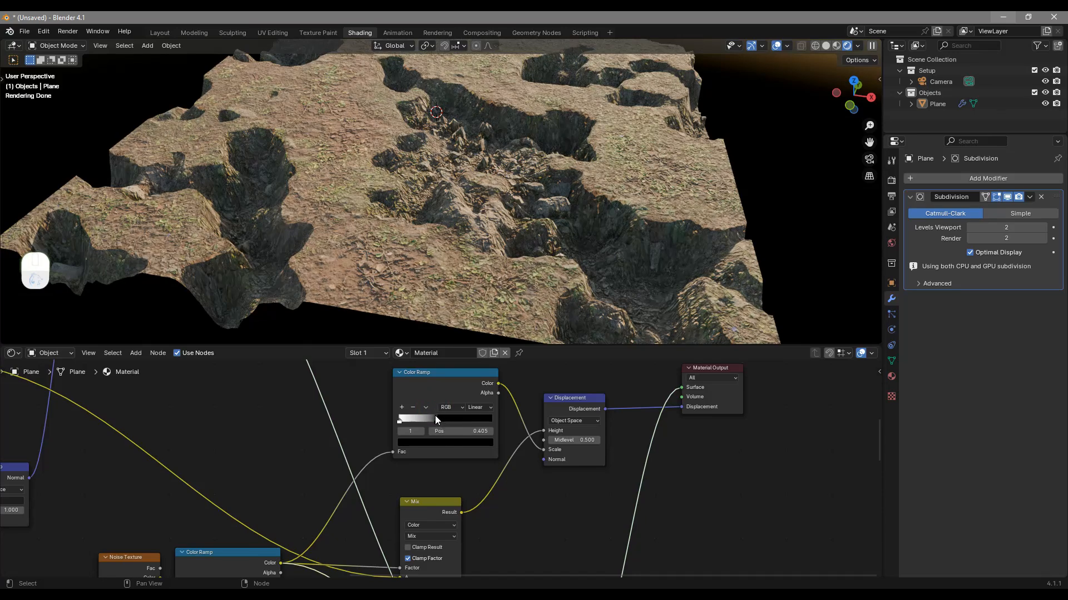
{"action": "left_click", "coordinate": [442, 443]}
{"action": "left_click_drag", "start_coordinate": [487, 378], "coordinate": [486, 371]}
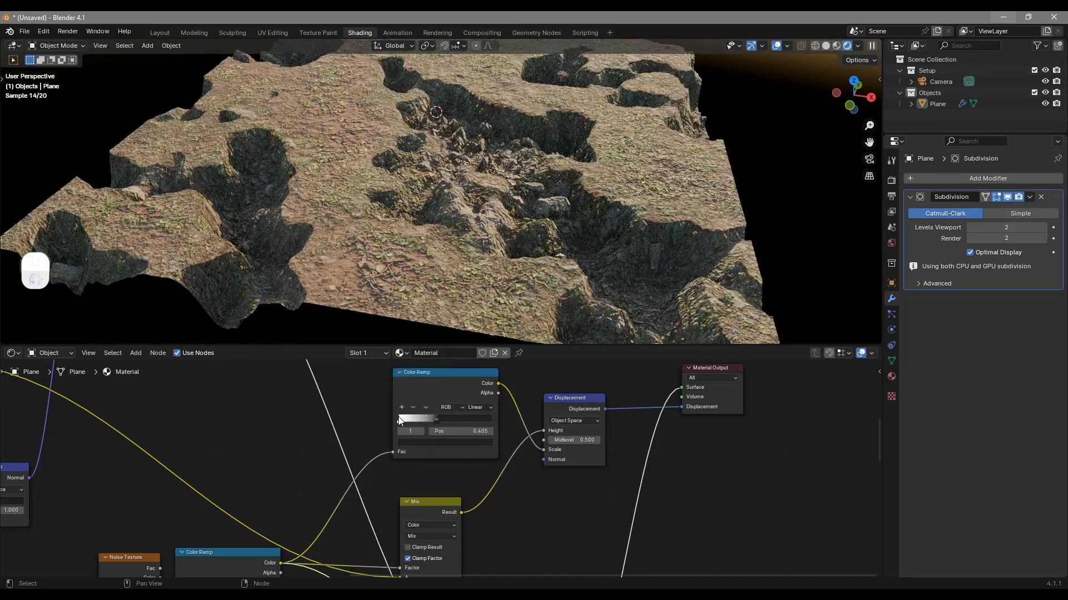
Darken the white stop of the Scale Color Ramp to a light grey
{"action": "left_click", "coordinate": [399, 420]}
{"action": "left_click", "coordinate": [422, 443]}
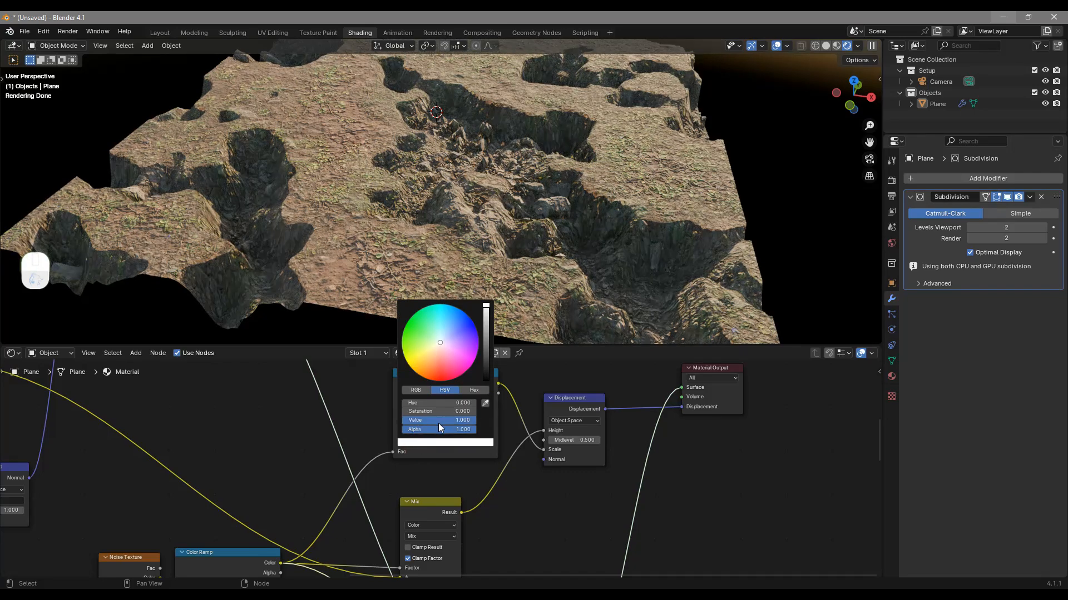
{"action": "left_click", "coordinate": [438, 421]}
{"action": "type", "text": "0"}
{"action": "key", "text": "Return"}
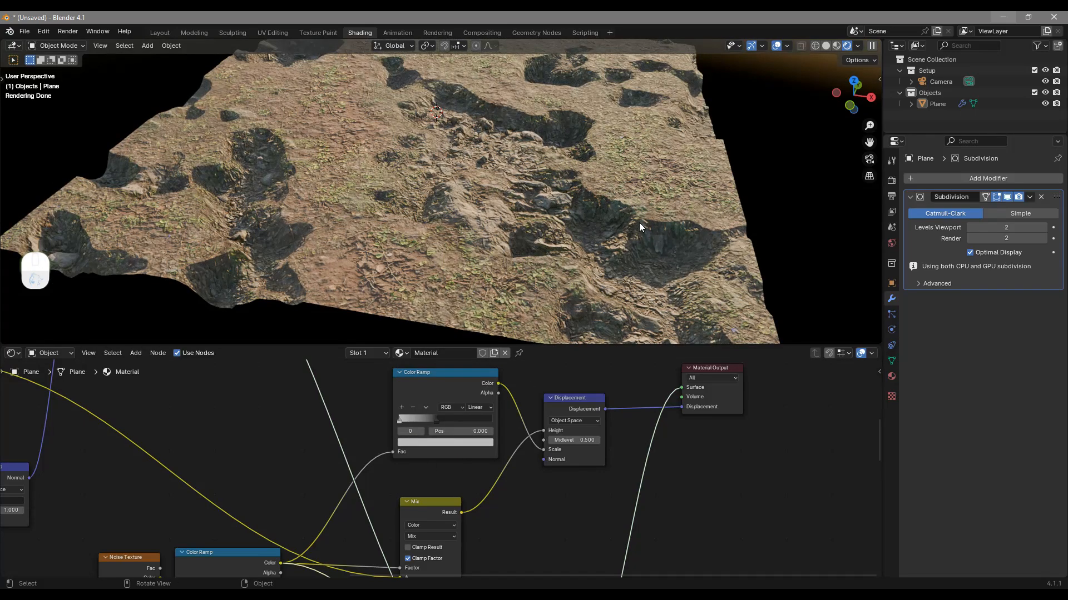
Inspect the terrain from a low angle and reposition the Displacement node and the Scale Color Ramp in the node graph
{"action": "middle_click_drag", "start_coordinate": [639, 233], "coordinate": [575, 136]}
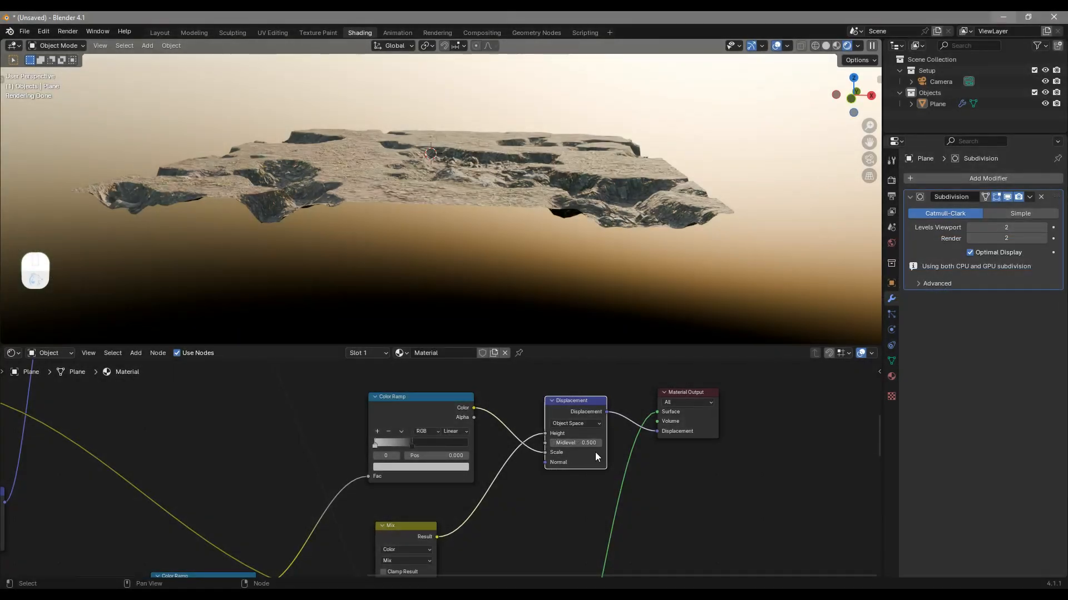
{"action": "left_click_drag", "start_coordinate": [578, 416], "coordinate": [584, 425]}
{"action": "middle_click_drag", "start_coordinate": [567, 421], "coordinate": [541, 448]}
{"action": "middle_click_drag", "start_coordinate": [632, 233], "coordinate": [587, 243]}
{"action": "middle_click_drag", "start_coordinate": [371, 275], "coordinate": [550, 154]}
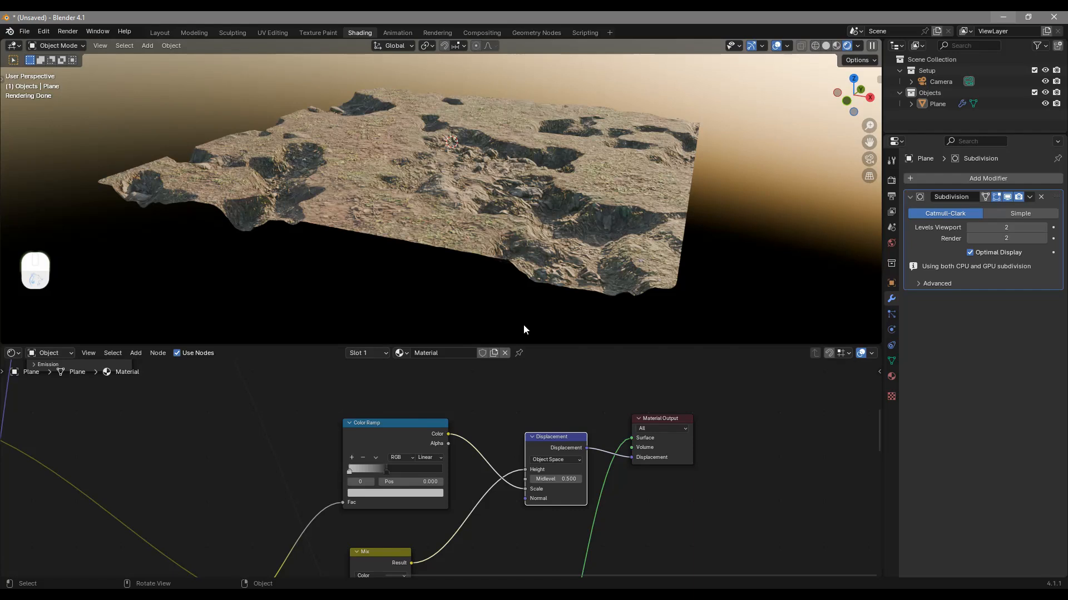
{"action": "left_click_drag", "start_coordinate": [405, 435], "coordinate": [409, 448]}
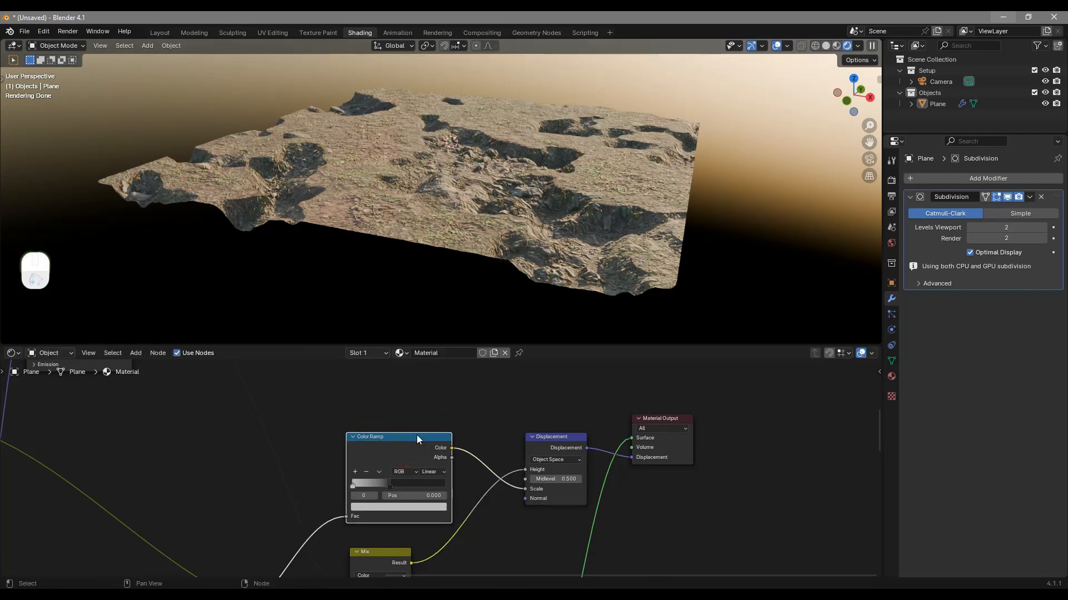
Add a third Color Ramp node above the Scale Color Ramp
{"action": "key", "text": "shift+a"}
{"action": "left_click", "coordinate": [418, 418]}
{"action": "type", "text": "colr"}
{"action": "key", "text": "Return"}
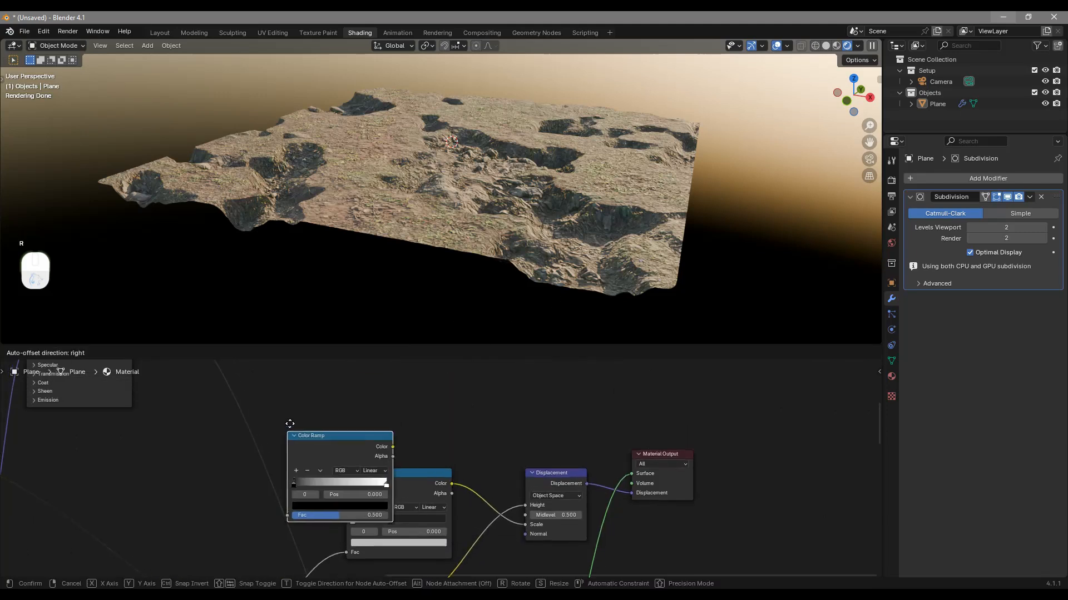
{"action": "left_click", "coordinate": [356, 386]}
Feed the noise mask into the third Color Ramp's Fac and connect its Color output to the Displacement node's Midlevel
{"action": "middle_click_drag", "start_coordinate": [345, 493], "coordinate": [423, 525]}
{"action": "left_click_drag", "start_coordinate": [309, 487], "coordinate": [435, 437]}
{"action": "left_click_drag", "start_coordinate": [461, 399], "coordinate": [452, 393]}
{"action": "left_click_drag", "start_coordinate": [529, 375], "coordinate": [613, 510]}
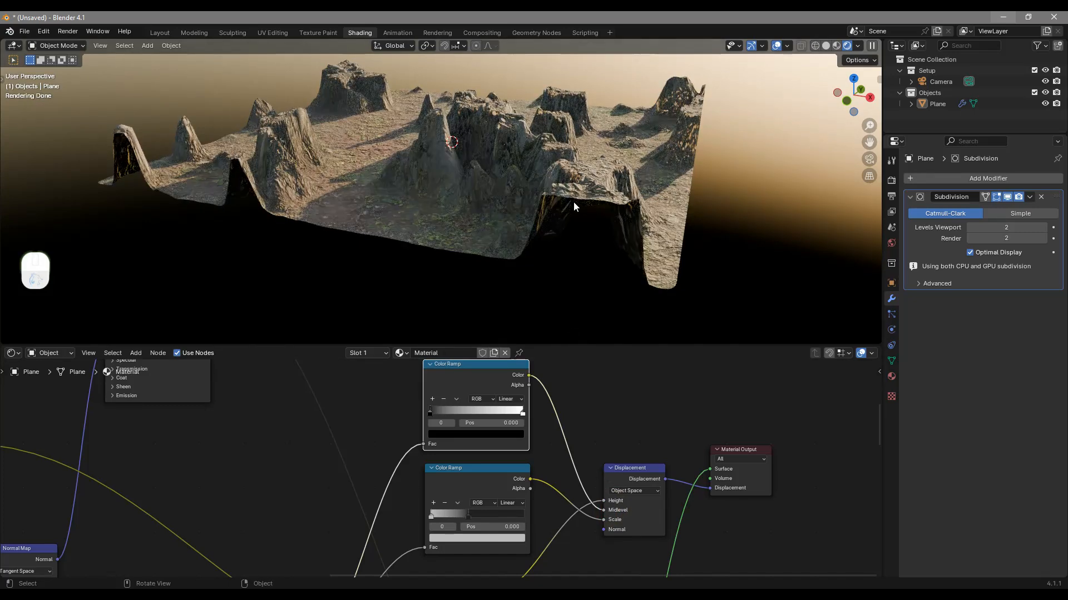
Set the Midlevel Color Ramp's black stop to a brightness value of 0.228 and its white stop to 0.271
{"action": "left_click", "coordinate": [431, 412]}
{"action": "left_click", "coordinate": [454, 436]}
{"action": "left_click_drag", "start_coordinate": [516, 349], "coordinate": [516, 333]}
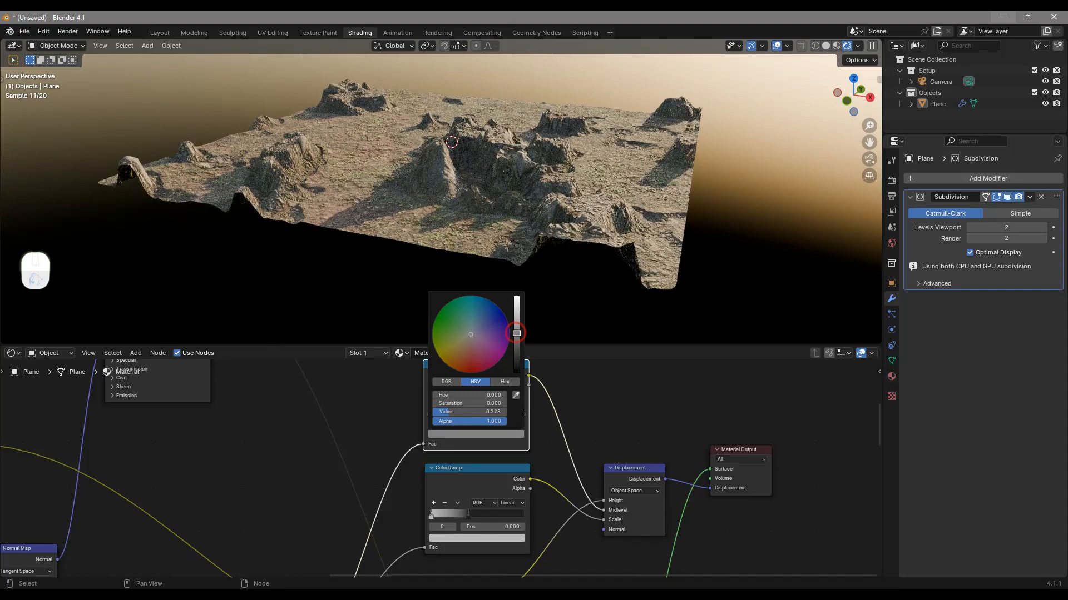
{"action": "left_click", "coordinate": [523, 413]}
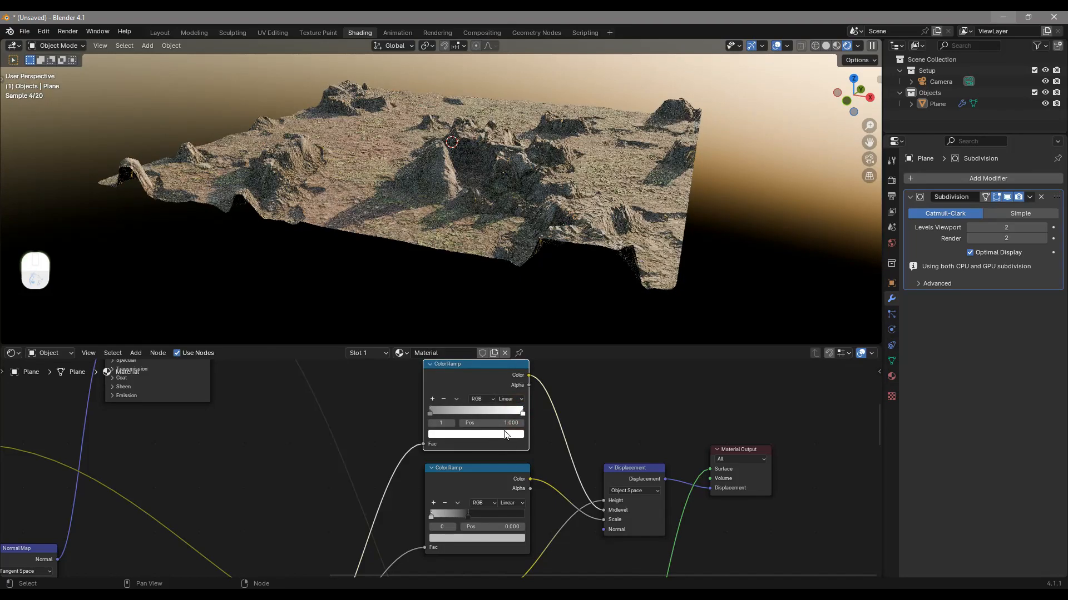
{"action": "left_click", "coordinate": [505, 435]}
{"action": "left_click_drag", "start_coordinate": [516, 315], "coordinate": [516, 330]}
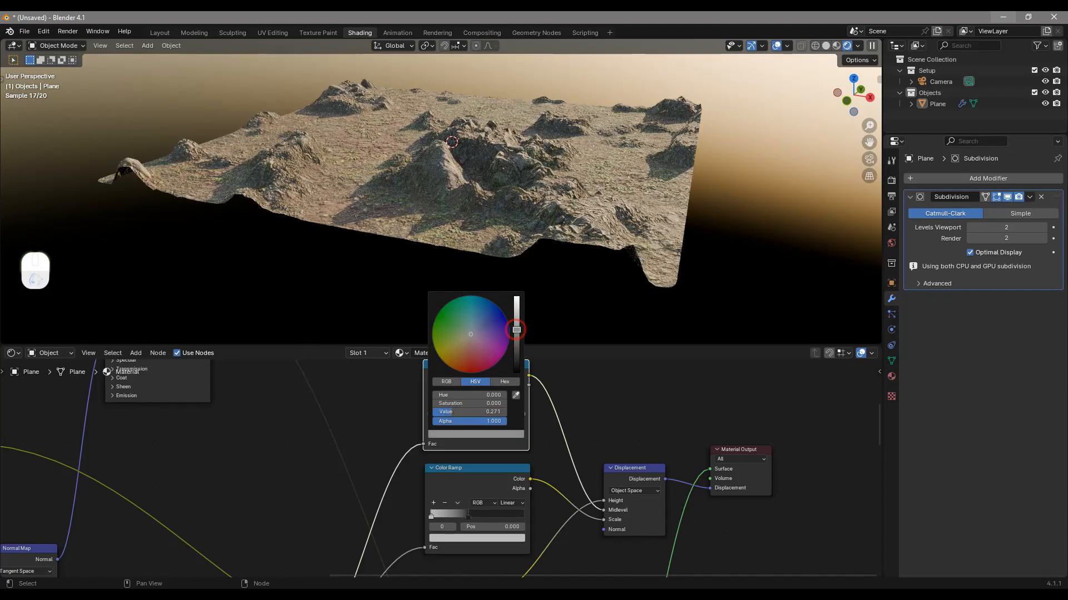
Raise the brightness value of the Midlevel Color Ramp's first stop to about 0.33
{"action": "left_click", "coordinate": [436, 413]}
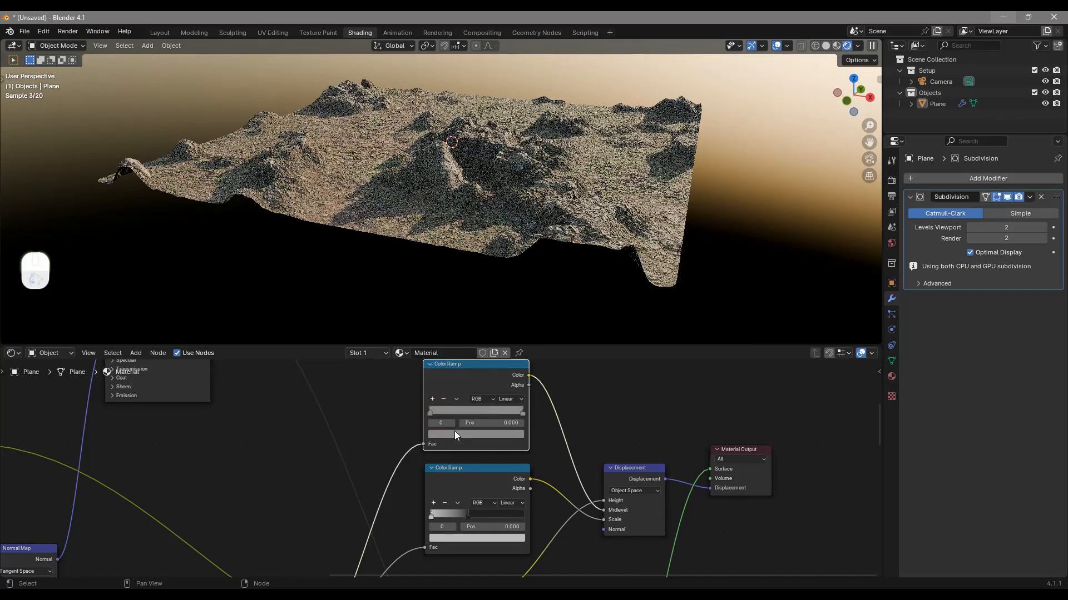
{"action": "left_click", "coordinate": [455, 434]}
{"action": "left_click_drag", "start_coordinate": [518, 343], "coordinate": [516, 327]}
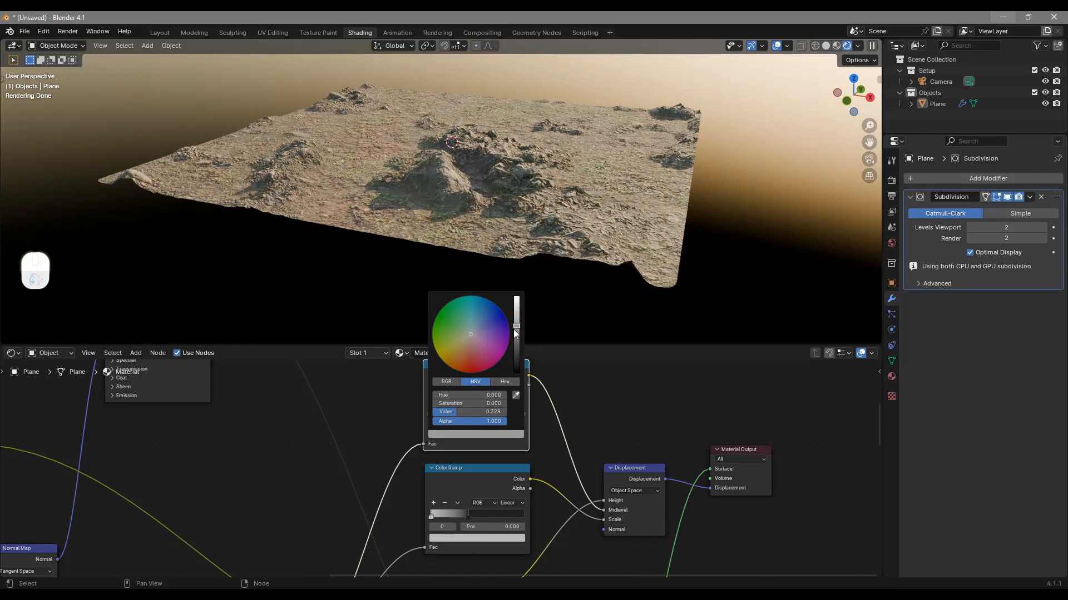
Move the Midlevel Color Ramp's end stop to position 0.773 and set the Subdivision modifier's viewport levels to 4
{"action": "middle_click_drag", "start_coordinate": [563, 220], "coordinate": [519, 199]}
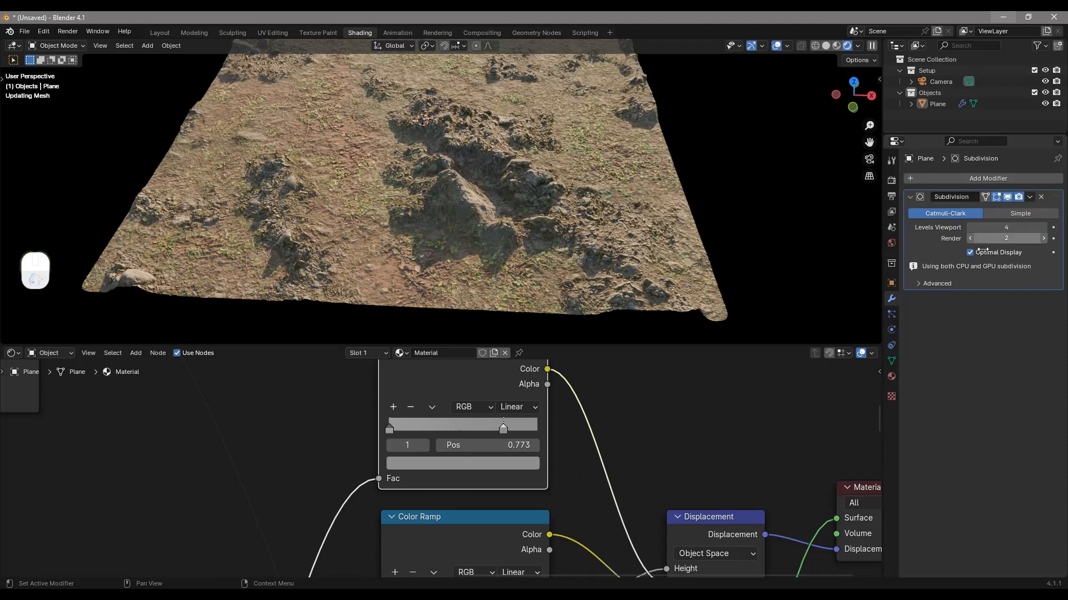
{"action": "middle_click_drag", "start_coordinate": [666, 288], "coordinate": [639, 273]}
{"action": "scroll", "coordinate": [638, 273], "scroll_direction": "up", "scroll_amount": 1}
{"action": "scroll", "coordinate": [647, 230], "scroll_direction": "up", "scroll_amount": 1}
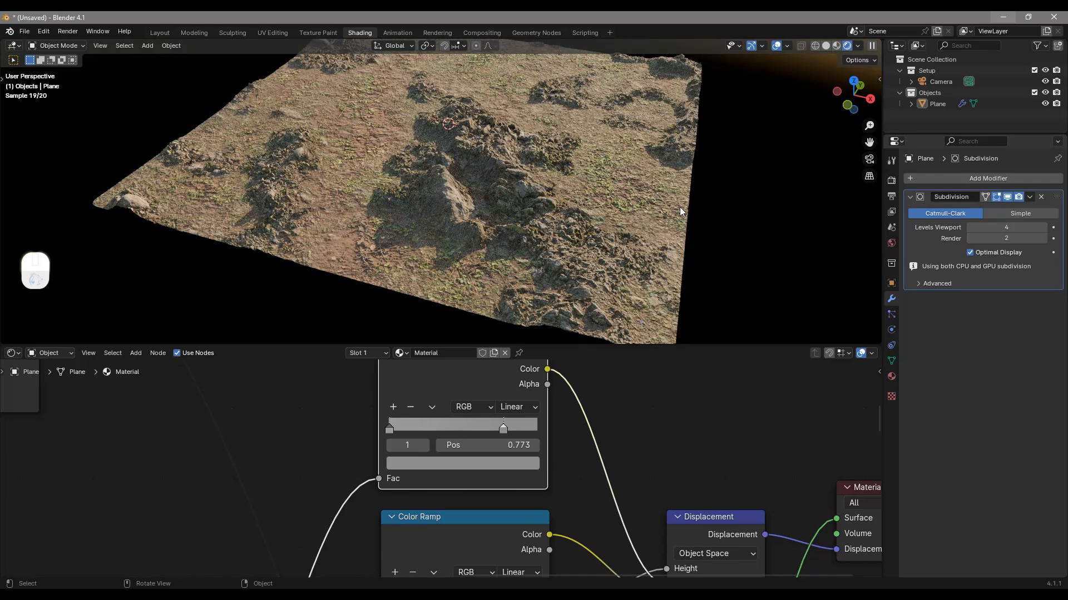
{"action": "middle_click_drag", "start_coordinate": [664, 190], "coordinate": [640, 233], "text": "shift"}
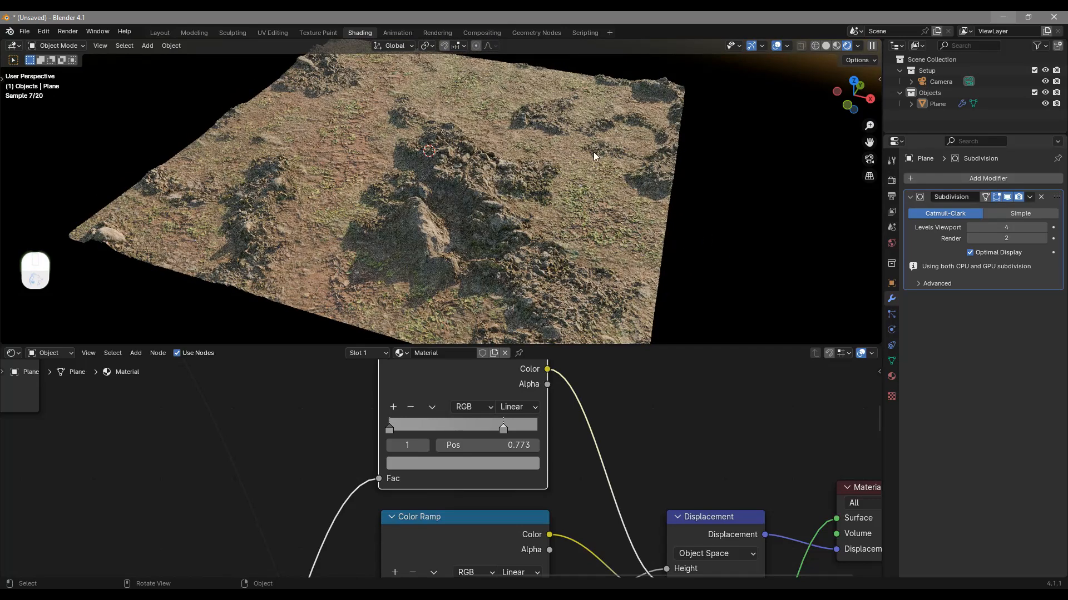
{"action": "middle_click_drag", "start_coordinate": [286, 290], "coordinate": [418, 170]}
Turn off the Subdivision modifier's viewport display
{"action": "left_click", "coordinate": [910, 197]}
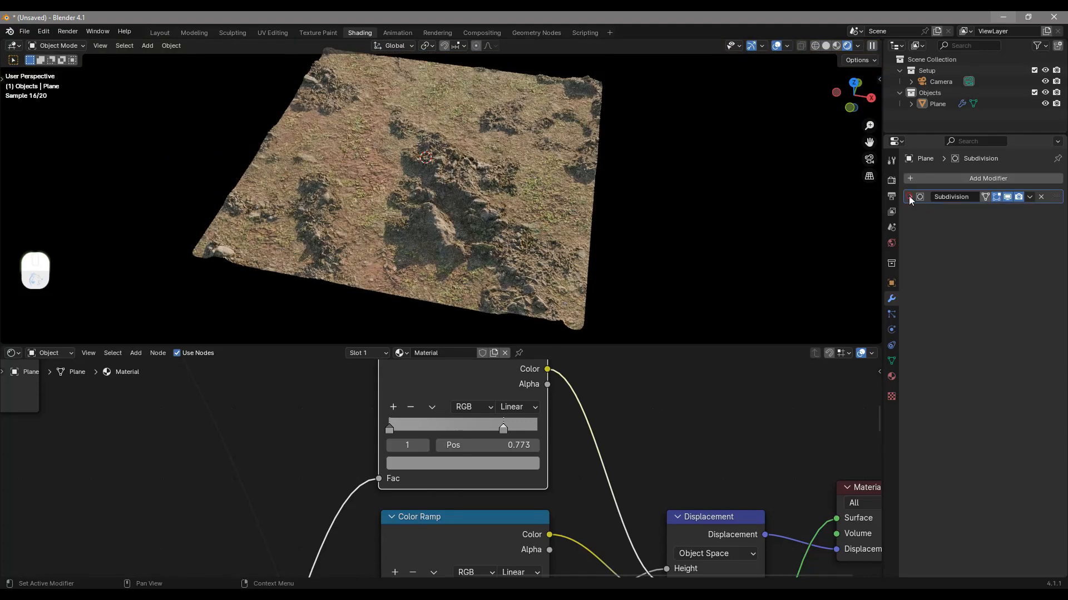
{"action": "left_click", "coordinate": [910, 197]}
{"action": "left_click", "coordinate": [1006, 197]}
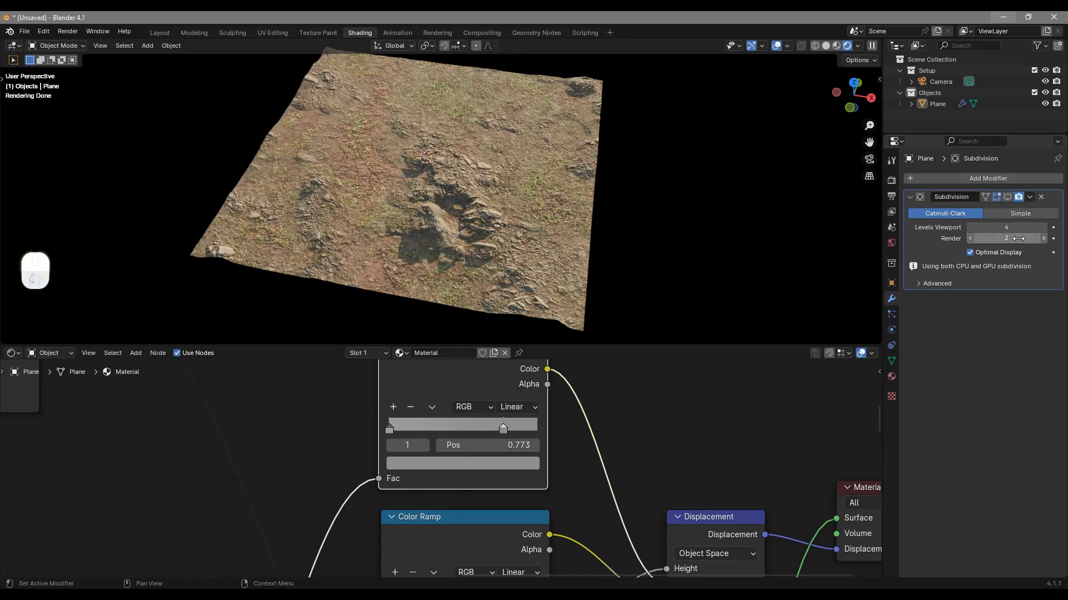
{"action": "middle_click_drag", "start_coordinate": [656, 228], "coordinate": [585, 224]}
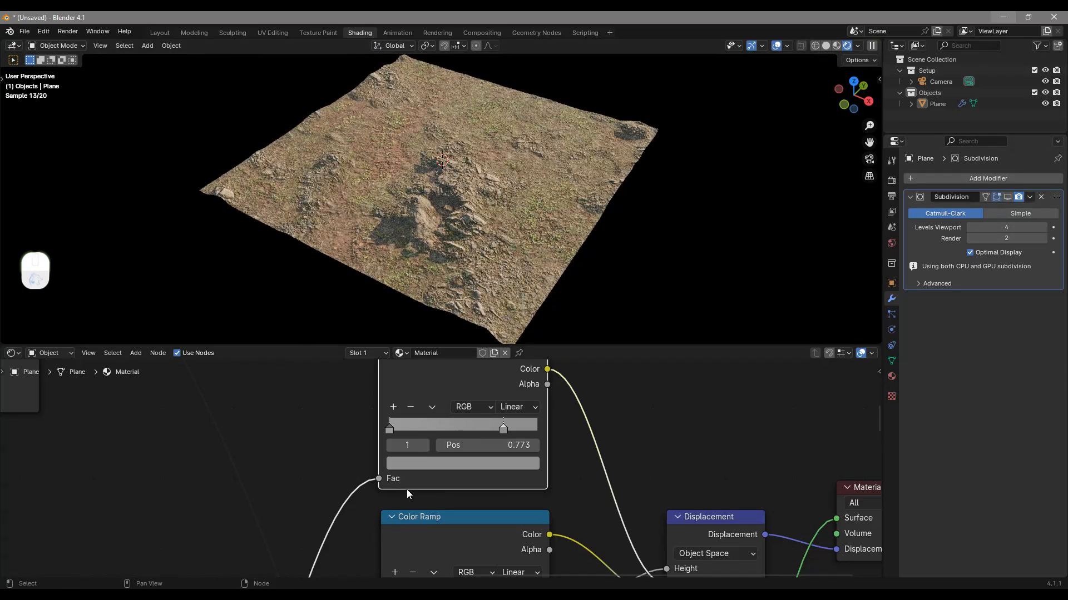
Set the Noise Texture's Scale to 5.300
{"action": "scroll", "coordinate": [405, 489], "scroll_direction": "down", "scroll_amount": 3}
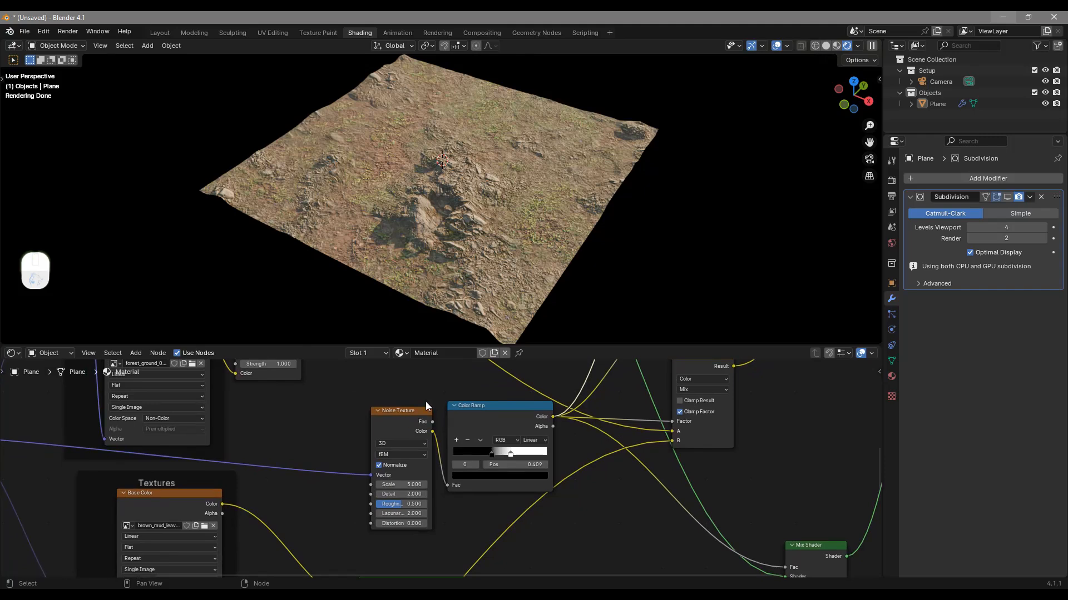
{"action": "scroll", "coordinate": [441, 472], "scroll_direction": "up", "scroll_amount": 1}
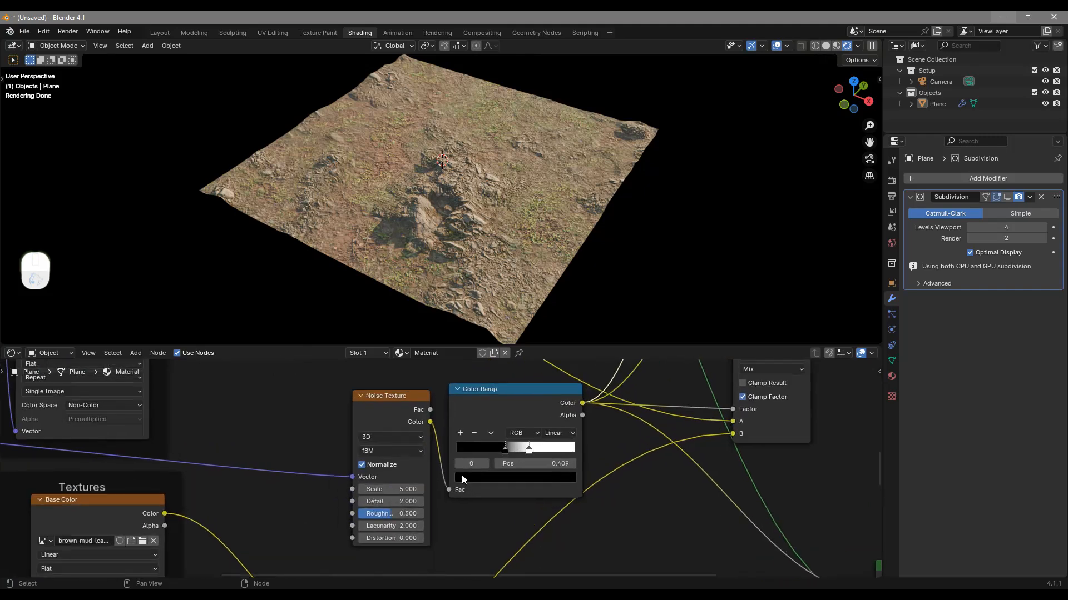
{"action": "middle_click_drag", "start_coordinate": [416, 471], "coordinate": [425, 474]}
{"action": "mouse_move", "coordinate": [400, 491]}
{"action": "left_mouse_down"}
{"action": "mouse_move", "coordinate": [431, 491]}
{"action": "mouse_move", "coordinate": [359, 491]}
{"action": "mouse_move", "coordinate": [448, 491]}
{"action": "mouse_move", "coordinate": [389, 491]}
{"action": "left_mouse_up"}
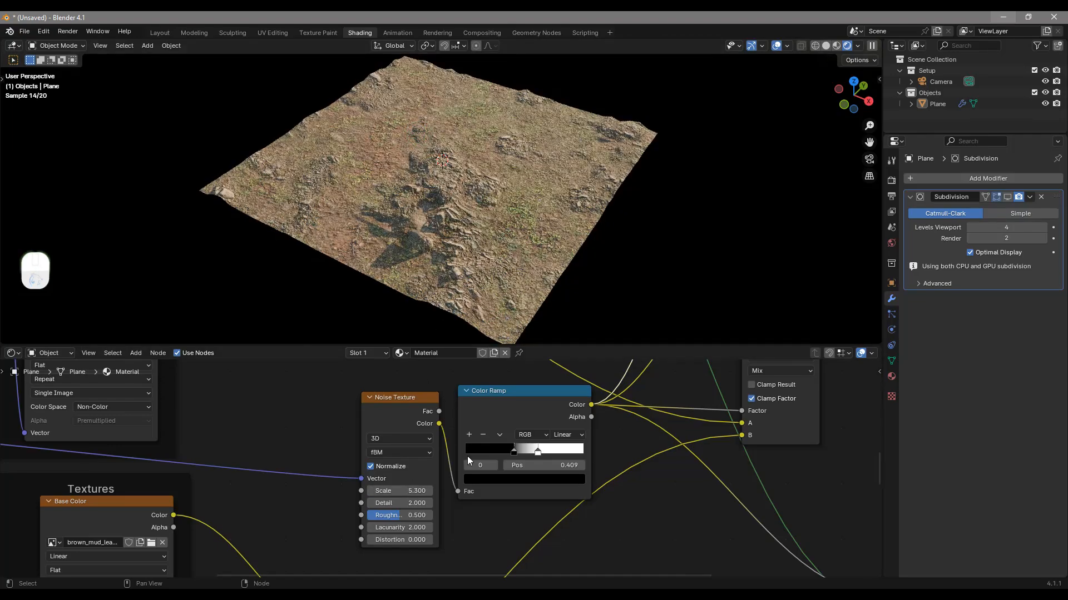
Move the white stop of the noise mask Color Ramp to position 0.695 and check the terrain
{"action": "middle_click_drag", "start_coordinate": [478, 449], "coordinate": [523, 445]}
{"action": "left_click_drag", "start_coordinate": [559, 448], "coordinate": [591, 445]}
{"action": "middle_click_drag", "start_coordinate": [567, 239], "coordinate": [603, 228]}
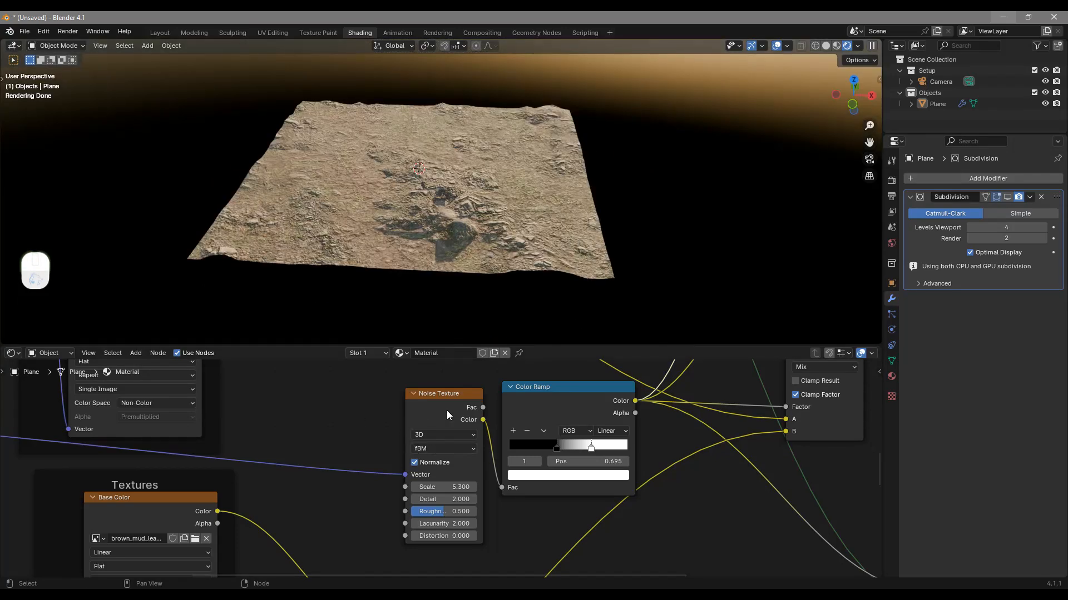
Add a Mapping node on the vector link feeding the Noise Texture and place it just before that node
{"action": "scroll", "coordinate": [424, 430], "scroll_direction": "down", "scroll_amount": 1}
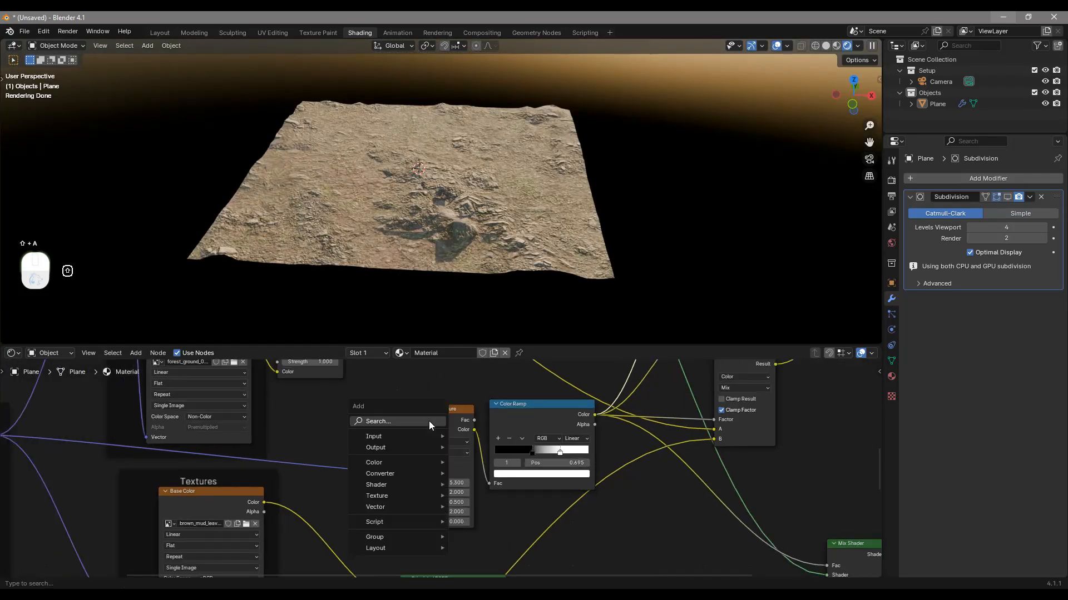
{"action": "left_click", "coordinate": [428, 419]}
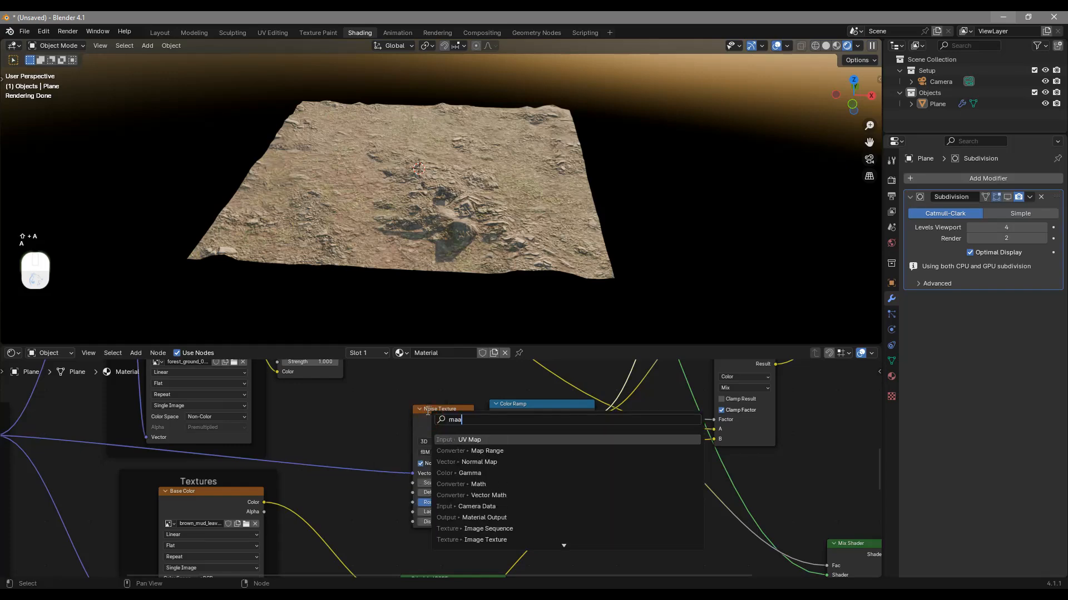
{"action": "key", "text": "Return"}
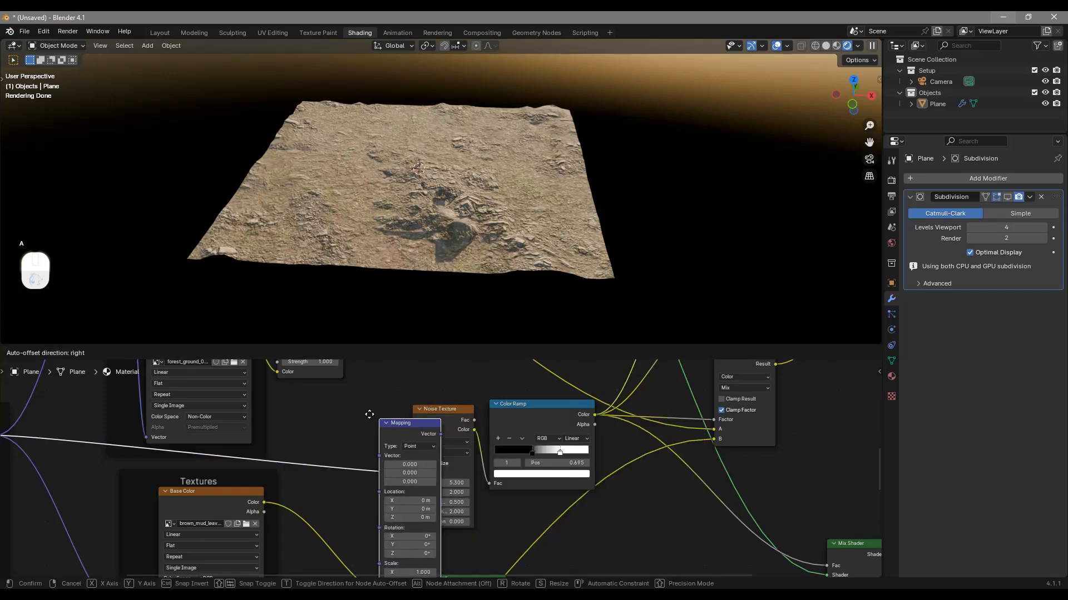
{"action": "left_click", "coordinate": [360, 428]}
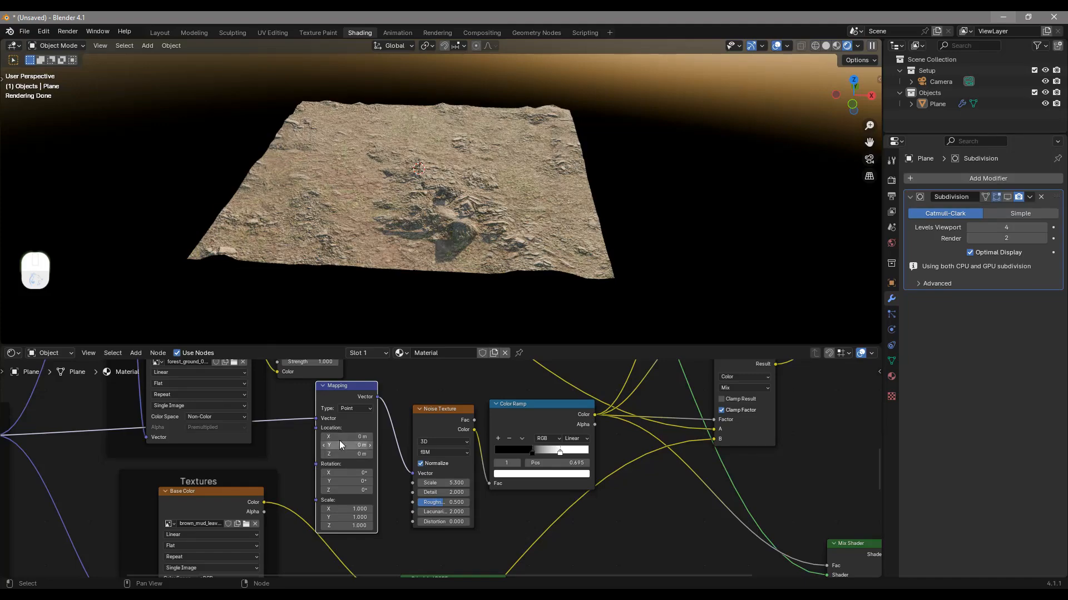
Shift the noise mask with the Mapping node: Location X 2.6 m and Y 0.5 m, Rotation Z 6.1°, checking the terrain
{"action": "left_click_drag", "start_coordinate": [349, 437], "coordinate": [360, 445]}
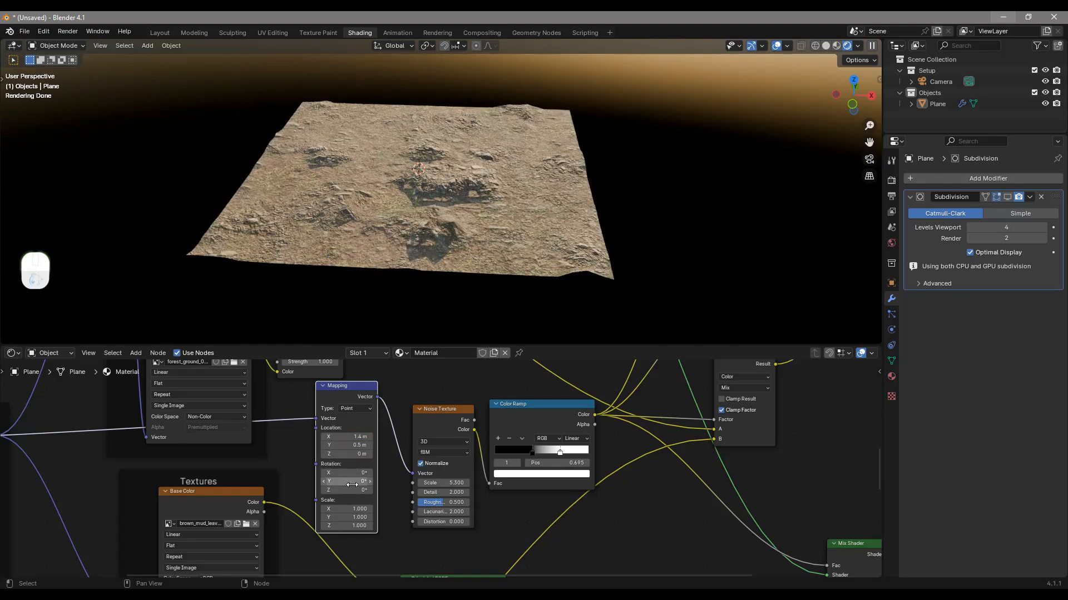
{"action": "left_click_drag", "start_coordinate": [349, 489], "coordinate": [386, 150]}
{"action": "middle_click_drag", "start_coordinate": [368, 453], "coordinate": [374, 473]}
{"action": "middle_click_drag", "start_coordinate": [485, 249], "coordinate": [476, 278]}
{"action": "left_click_drag", "start_coordinate": [354, 458], "coordinate": [360, 458]}
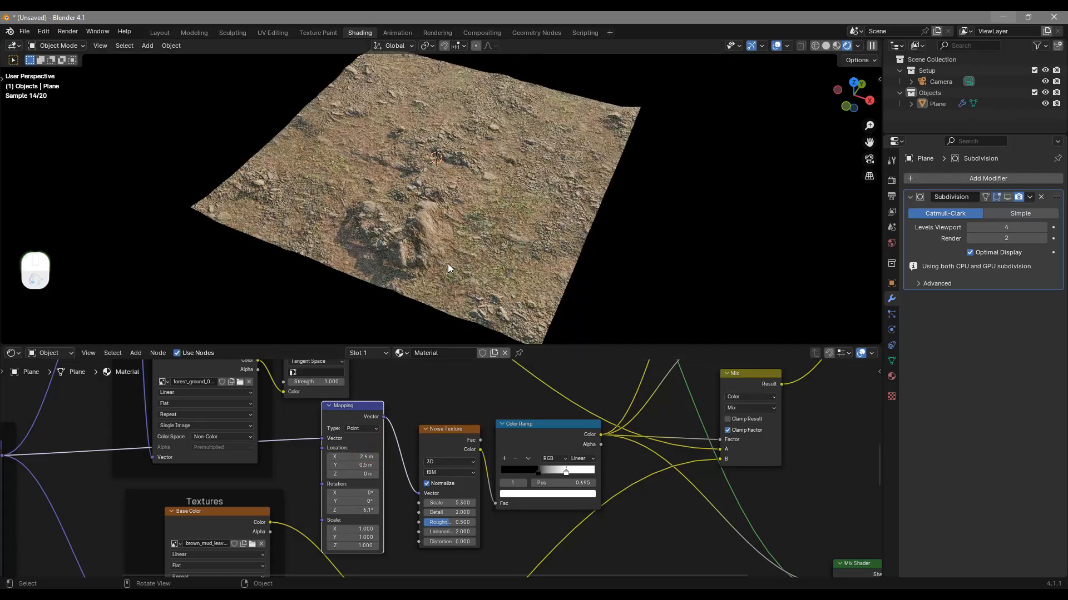